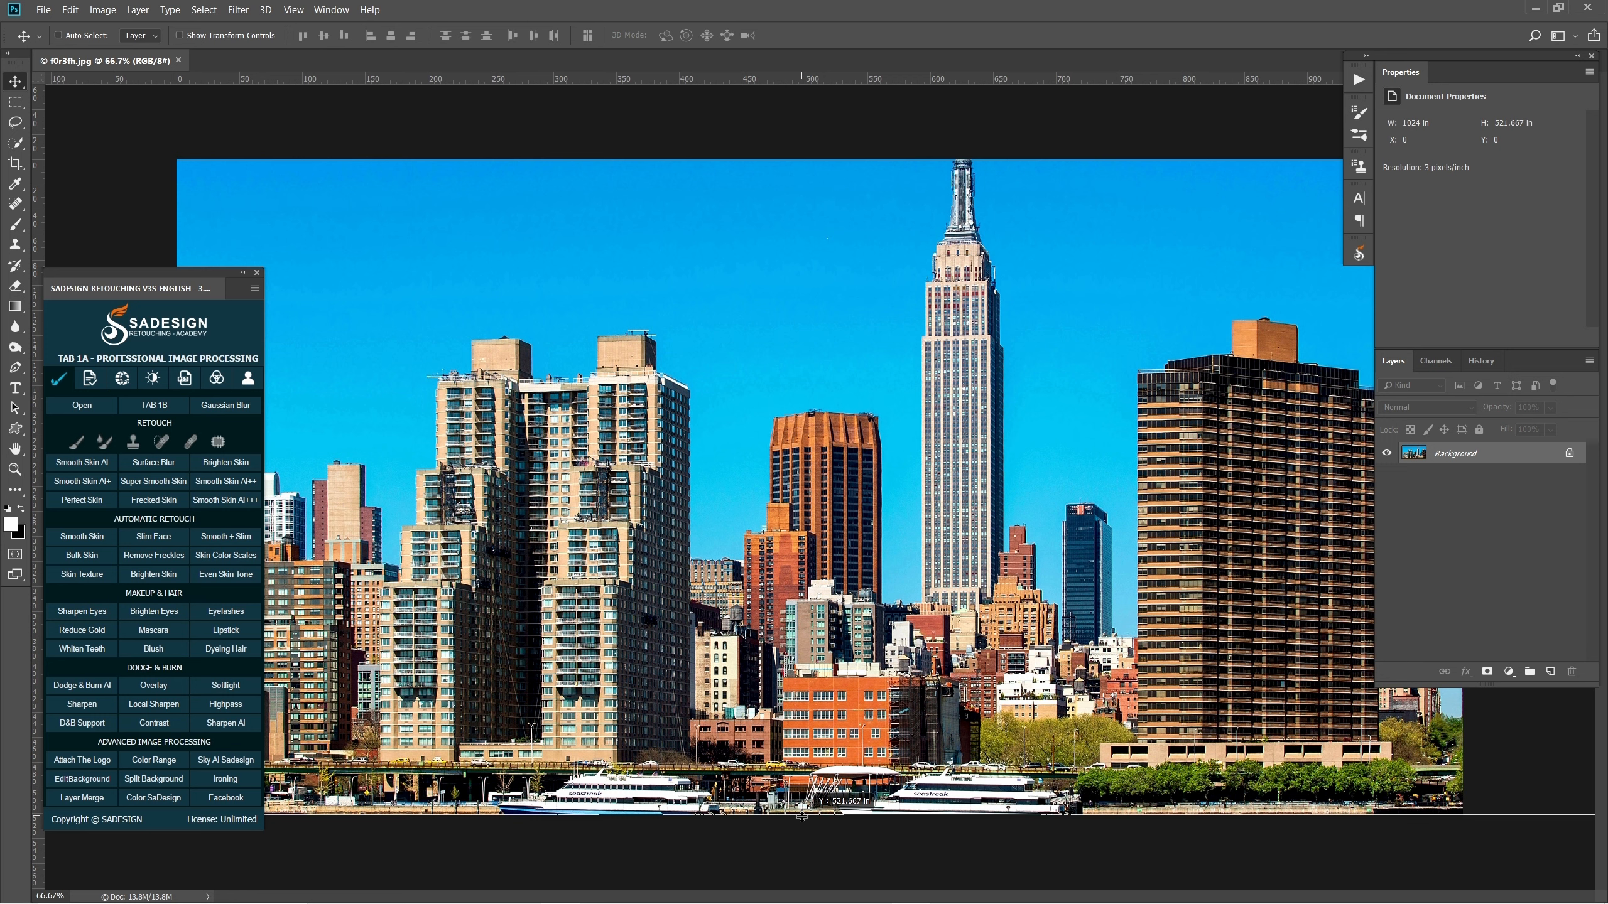
Step: Extend the canvas below the photo by setting its height to 200 percent with the anchor at the top centre
key(ctrl+r)
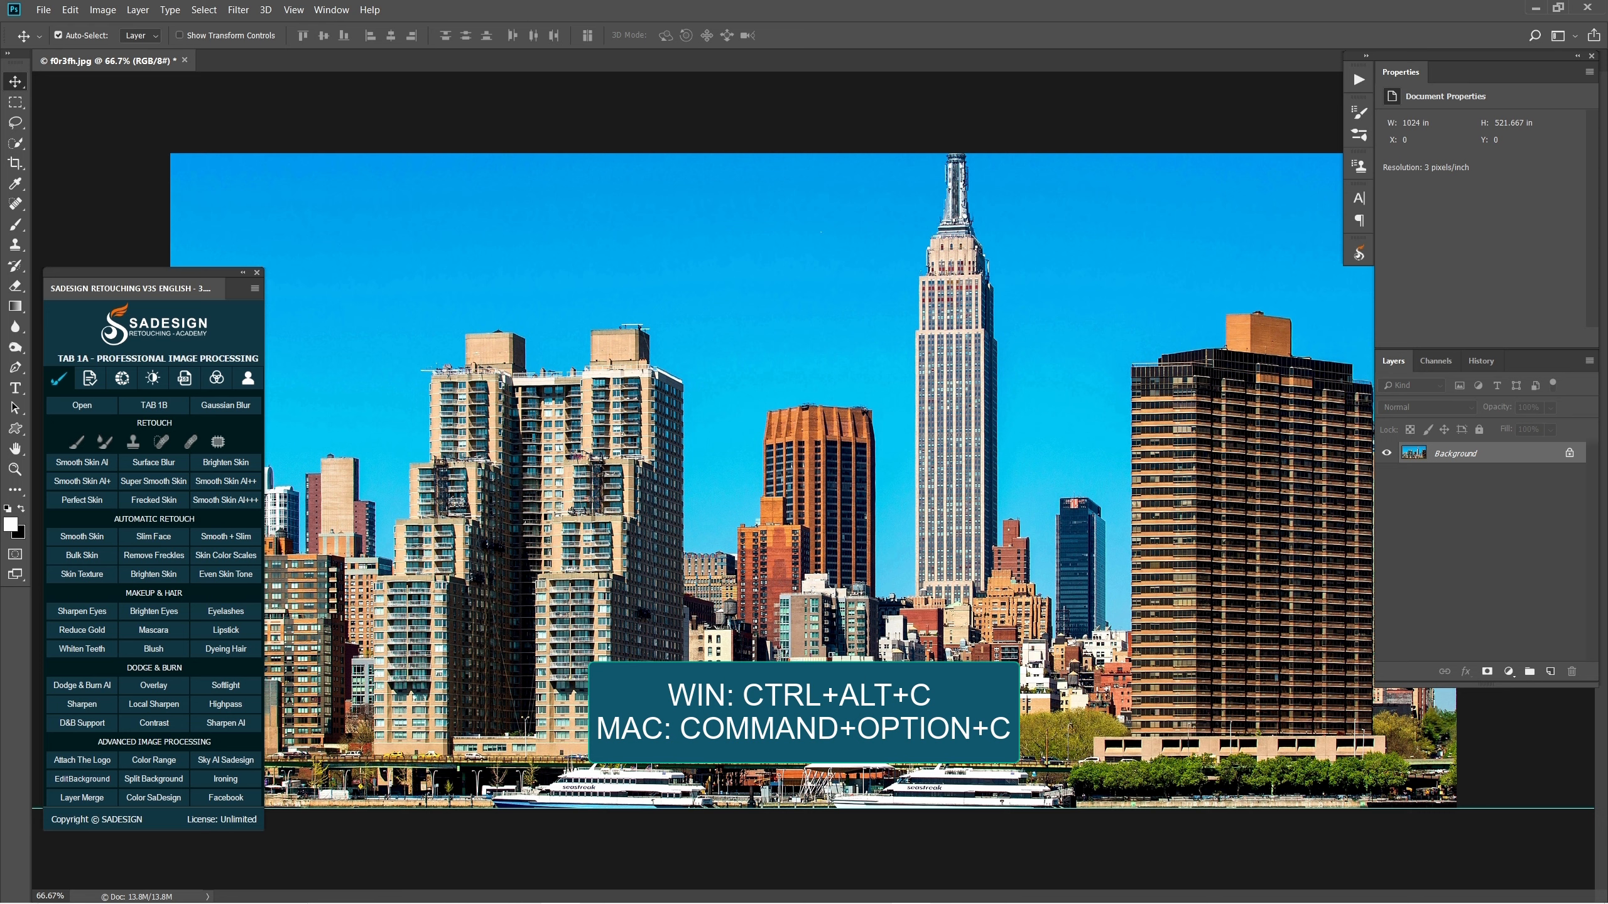
key(ctrl+alt+c)
click(788, 359)
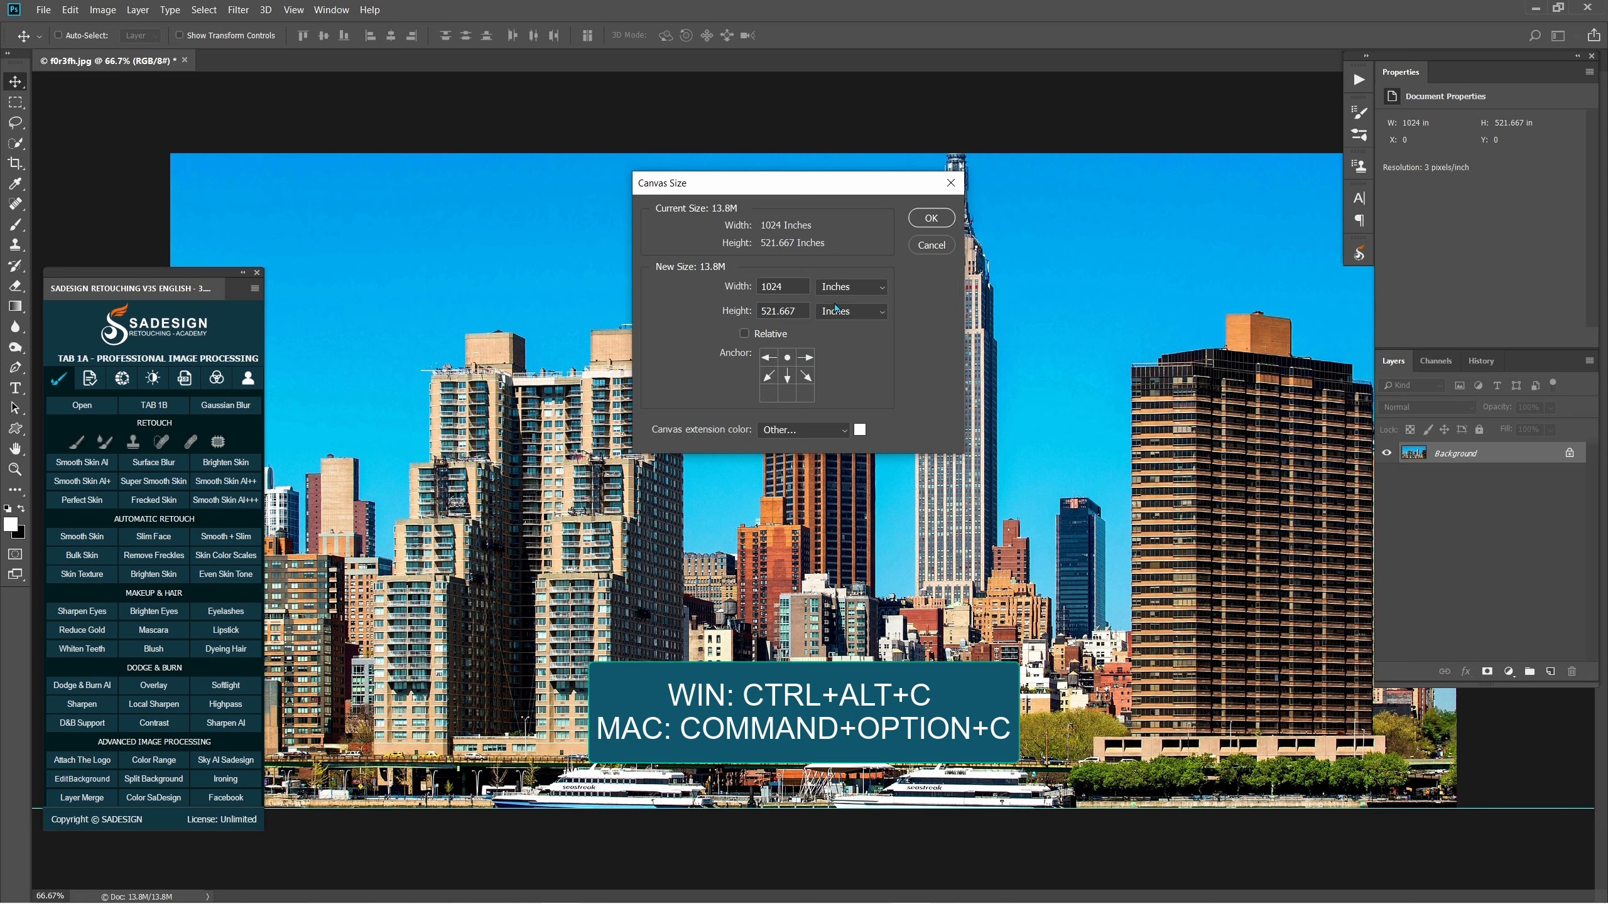
click(848, 286)
click(845, 304)
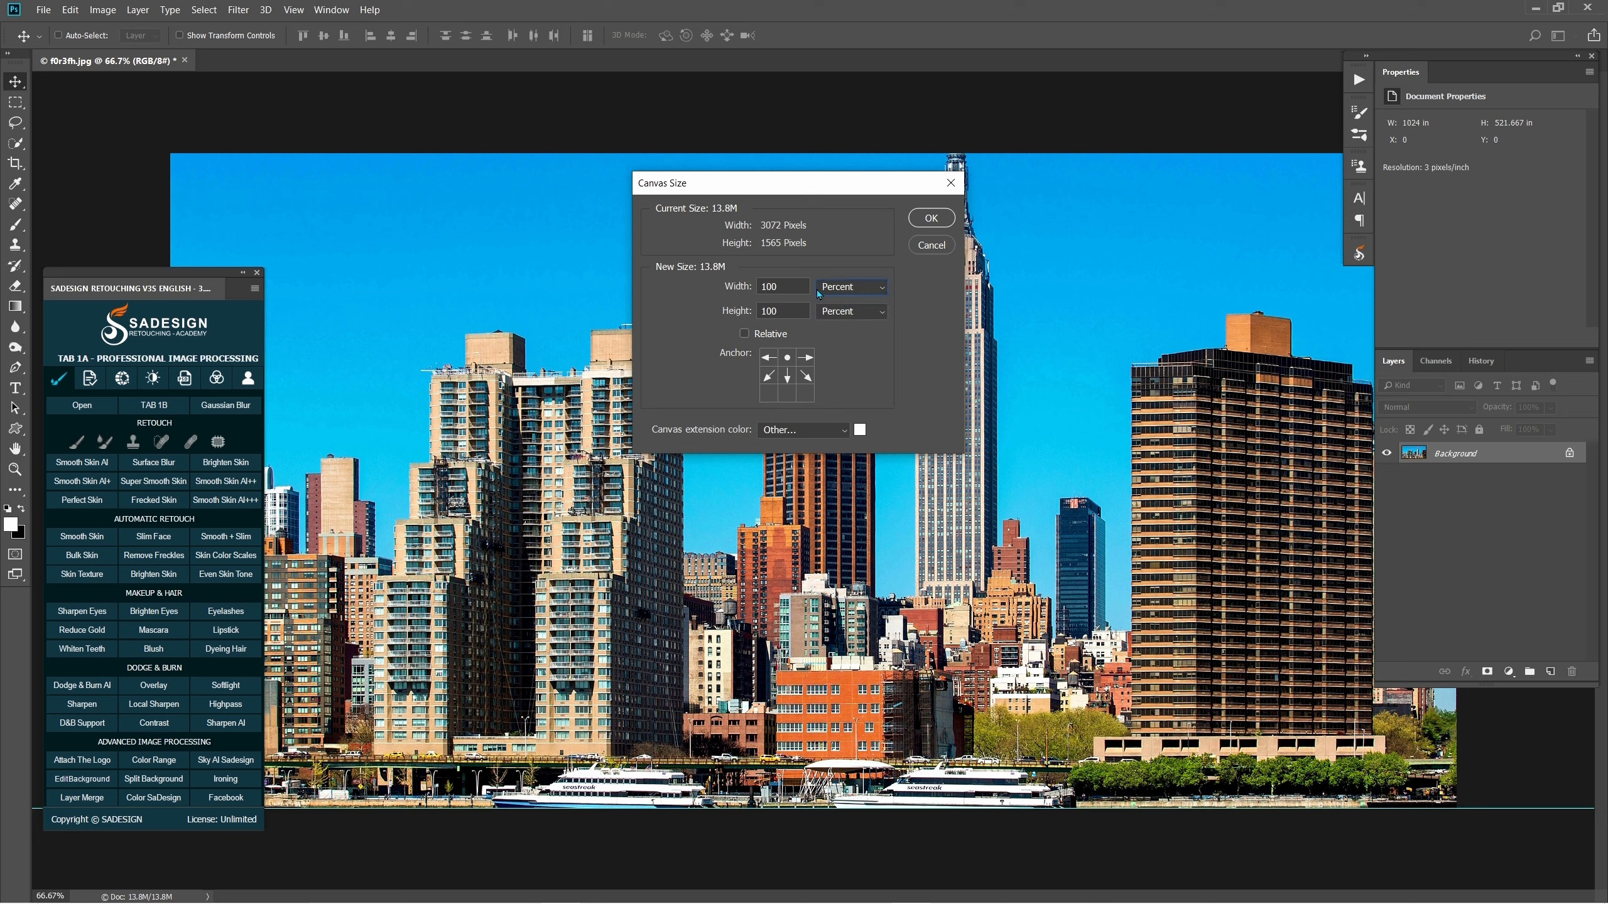
double_click(788, 314)
text(200)
click(921, 222)
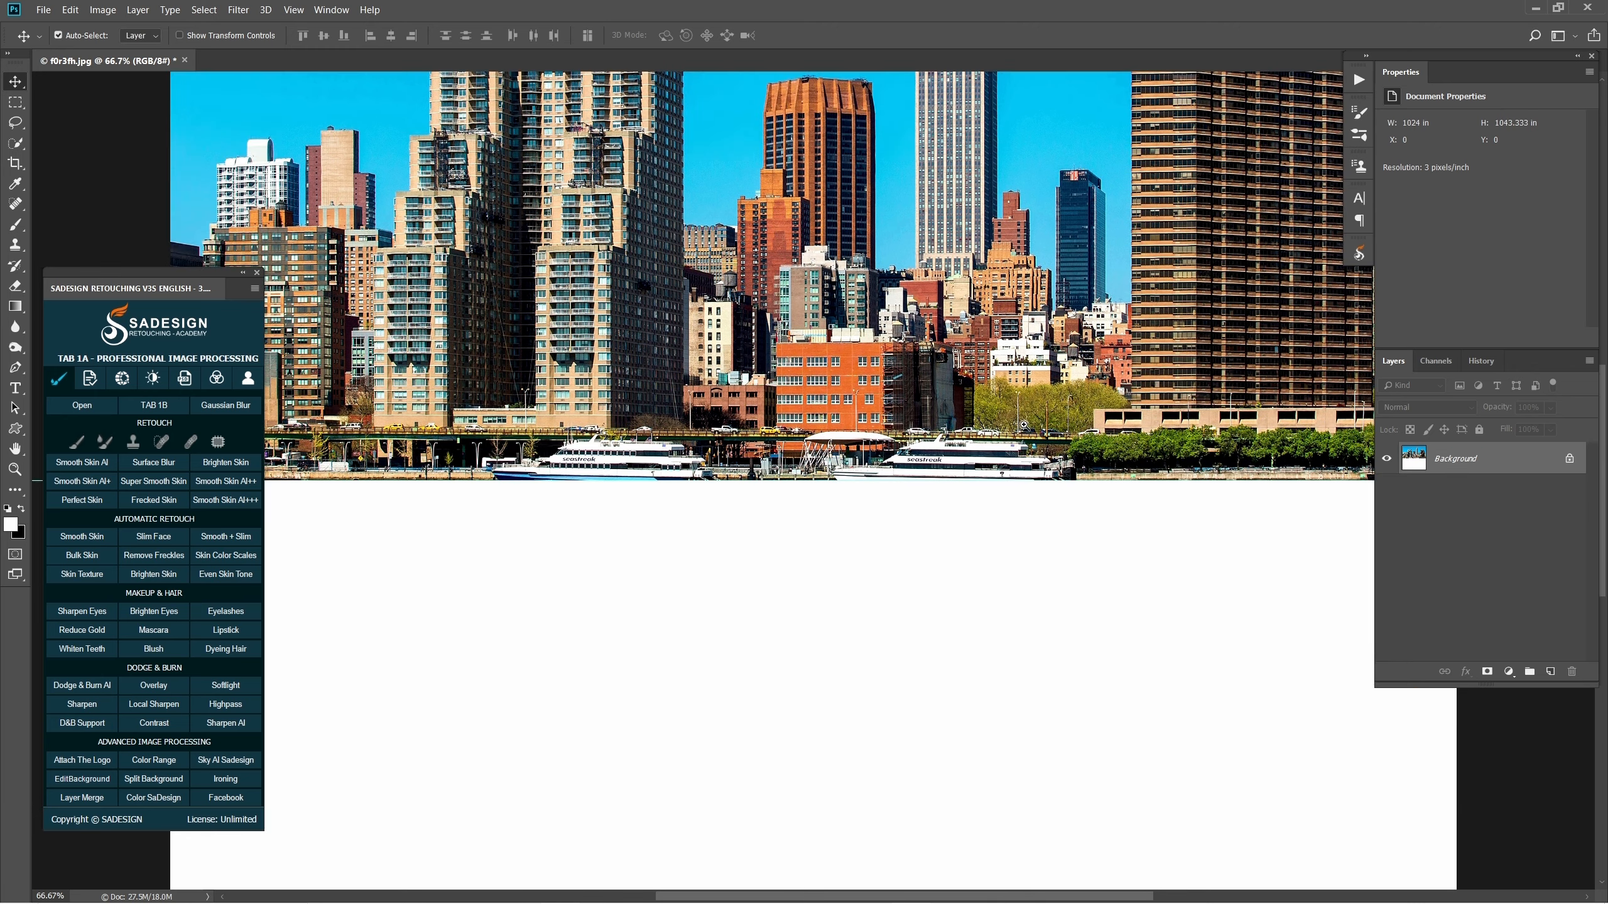
key(ctrl+0)
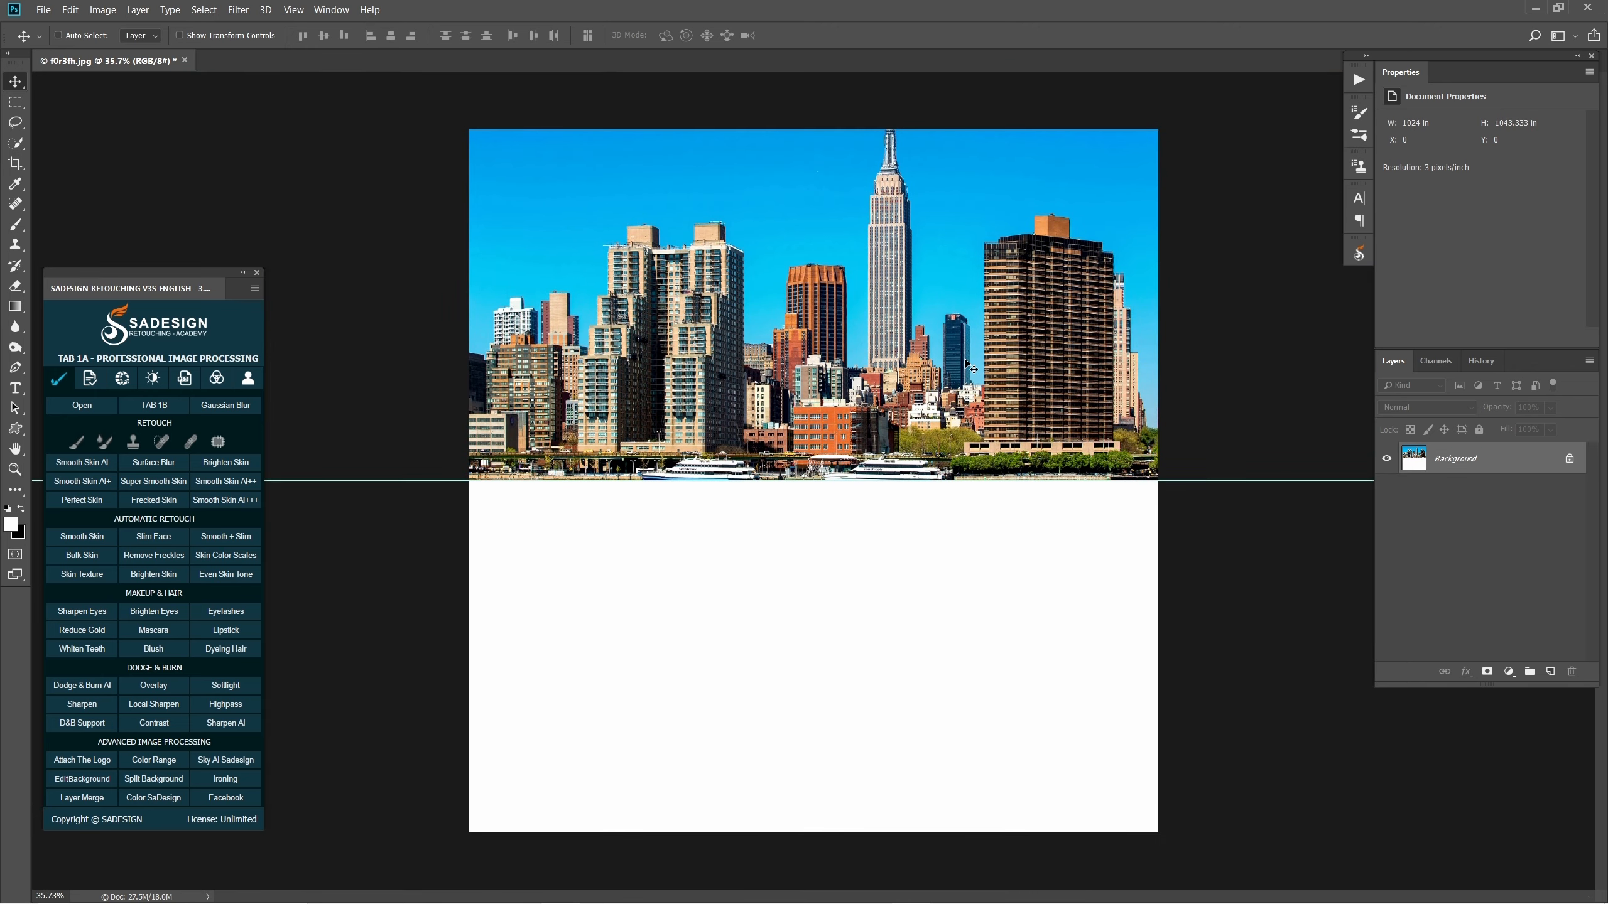
Step: Select the photo area above the guide with a rectangular marquee and duplicate it onto two new layers
key(m)
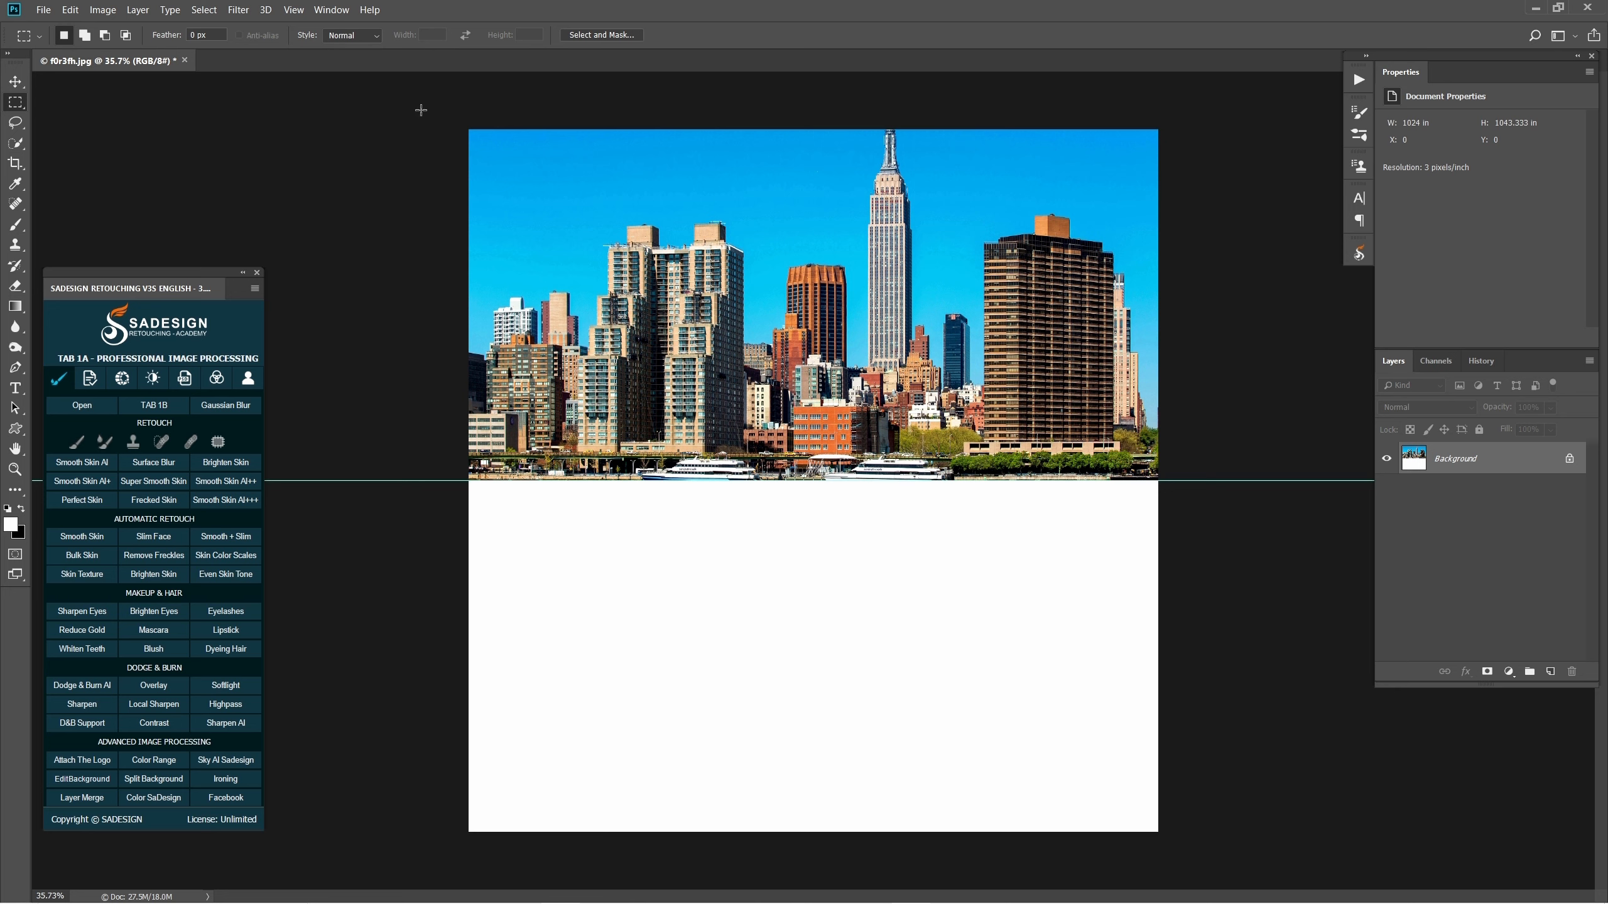
drag(421, 111, 1173, 480)
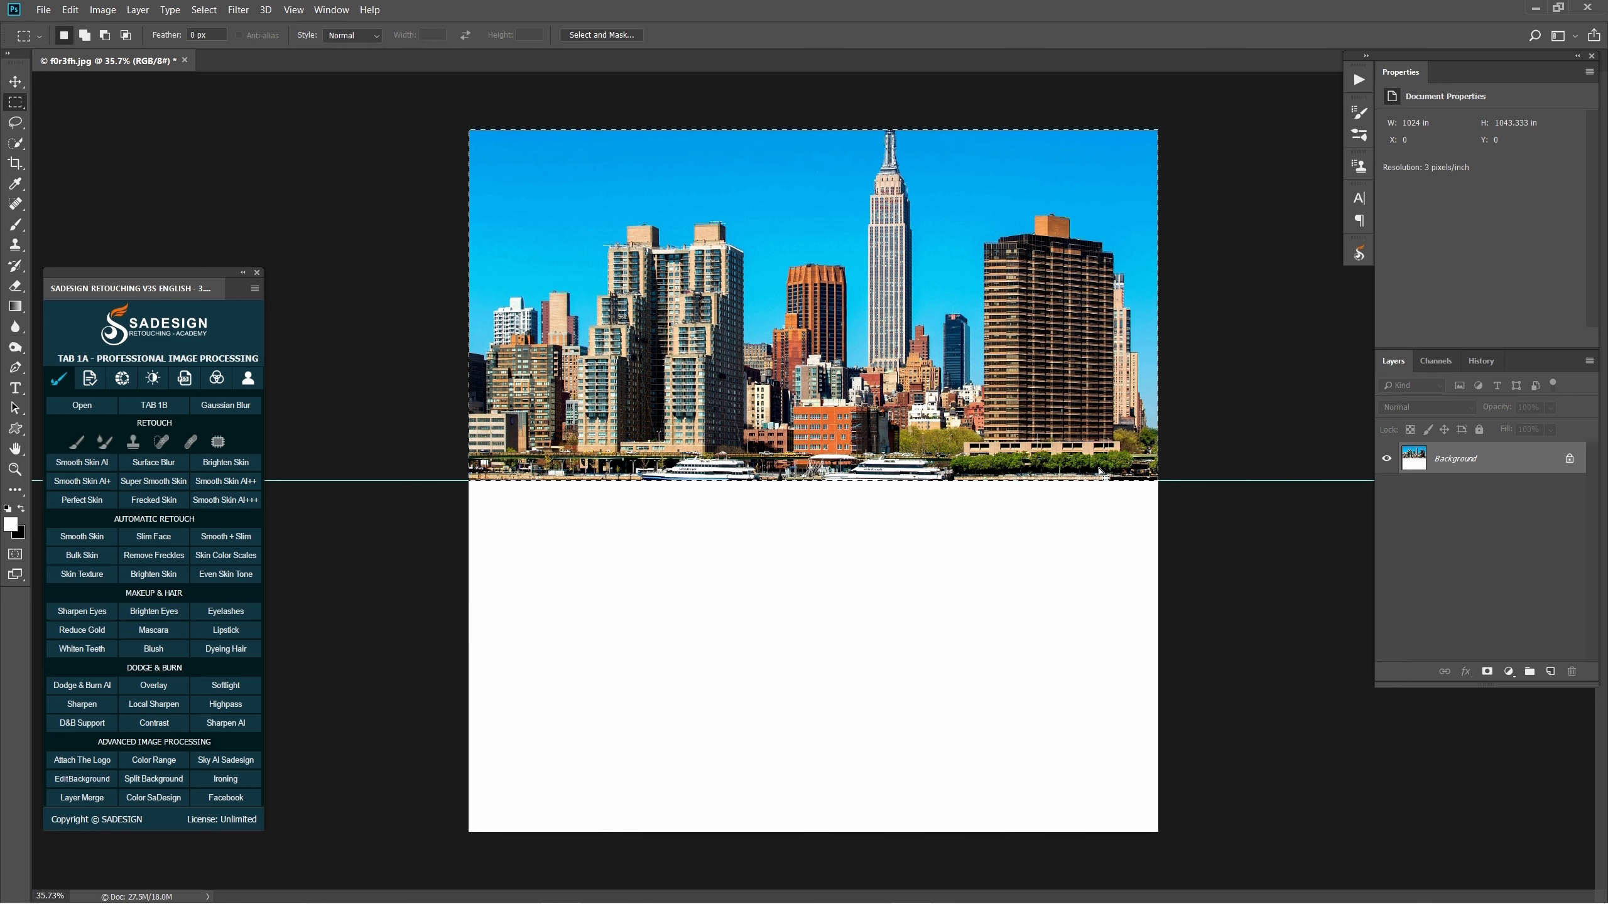
key(ctrl+j)
key(ctrl+j)
Step: Flip Layer 1 vertically below the guide so it mirrors the skyline in the empty lower half
click(1468, 504)
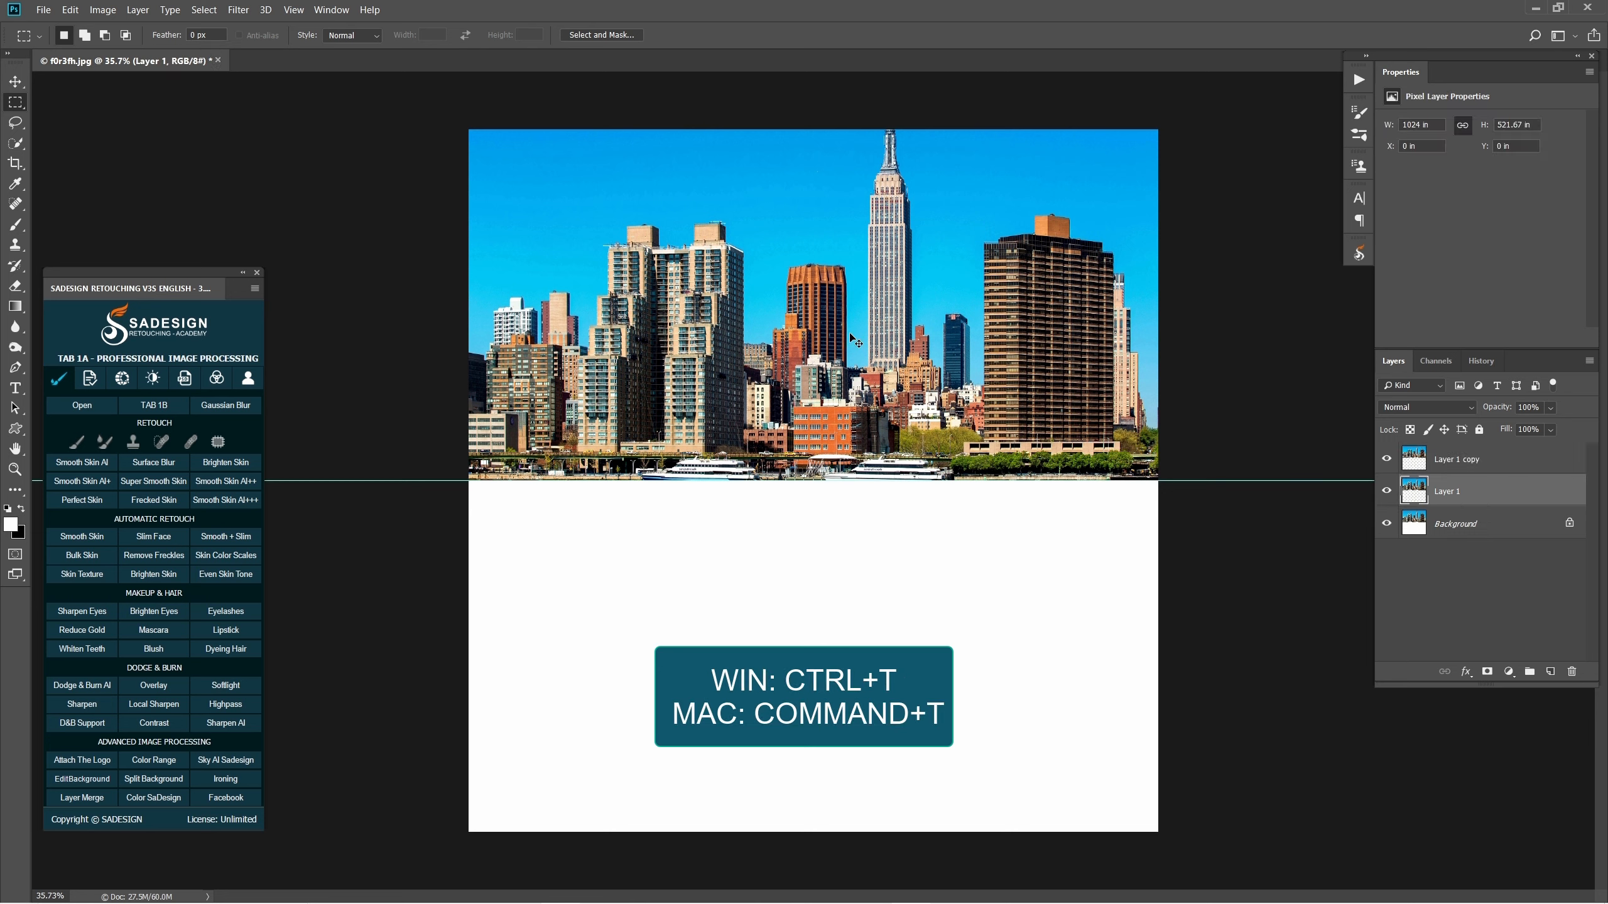
key(ctrl+t)
drag(813, 131, 797, 831)
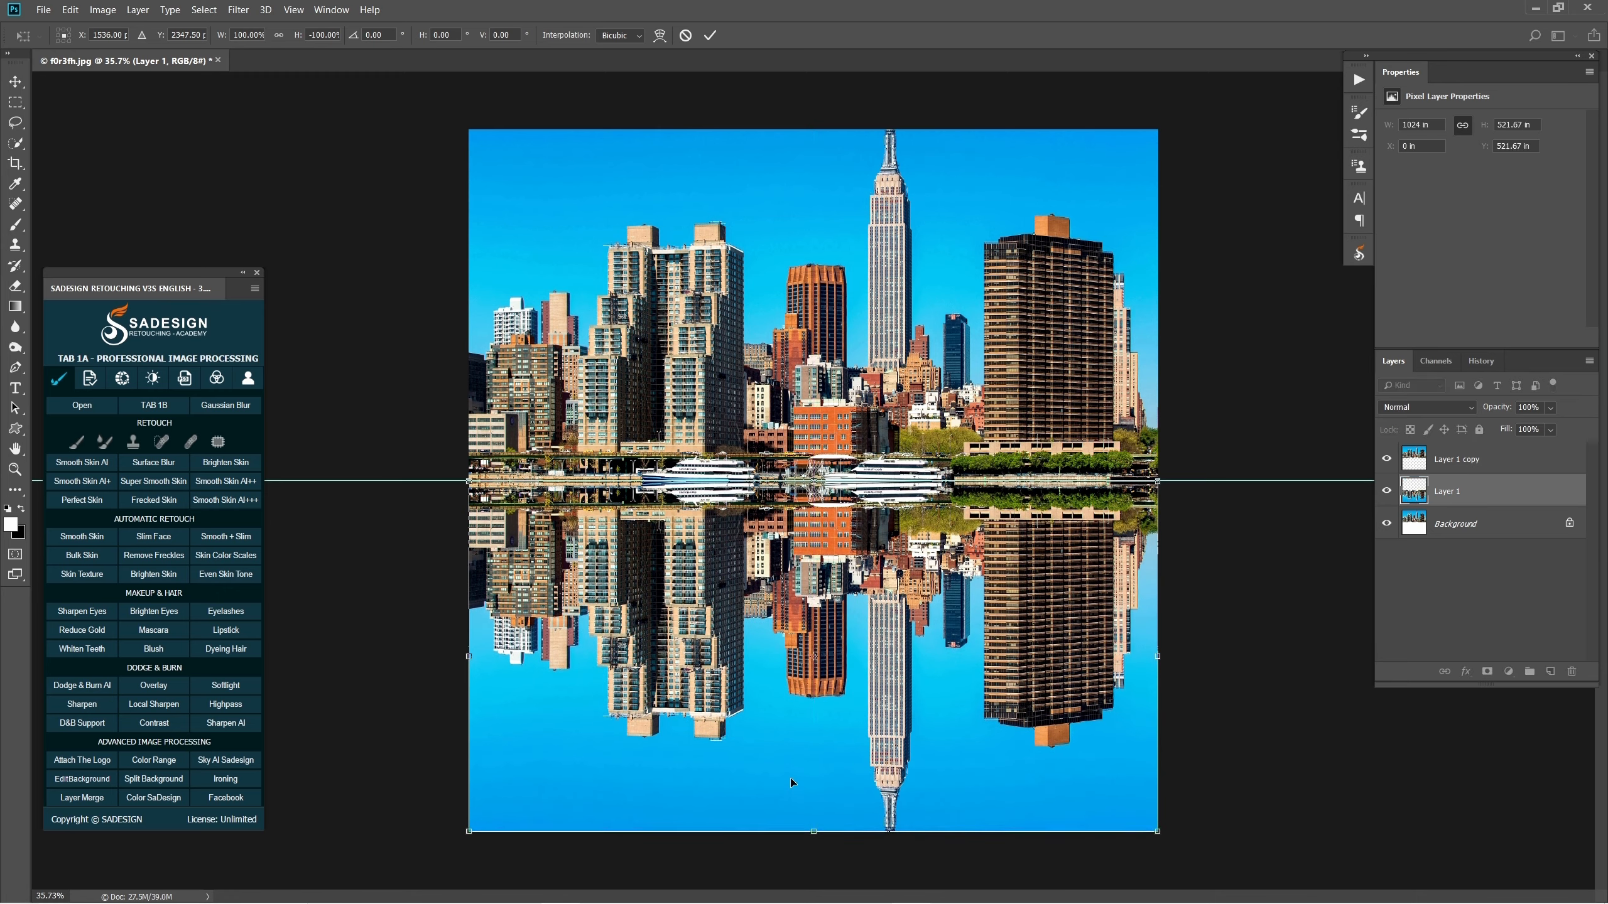
key(Return)
key(m)
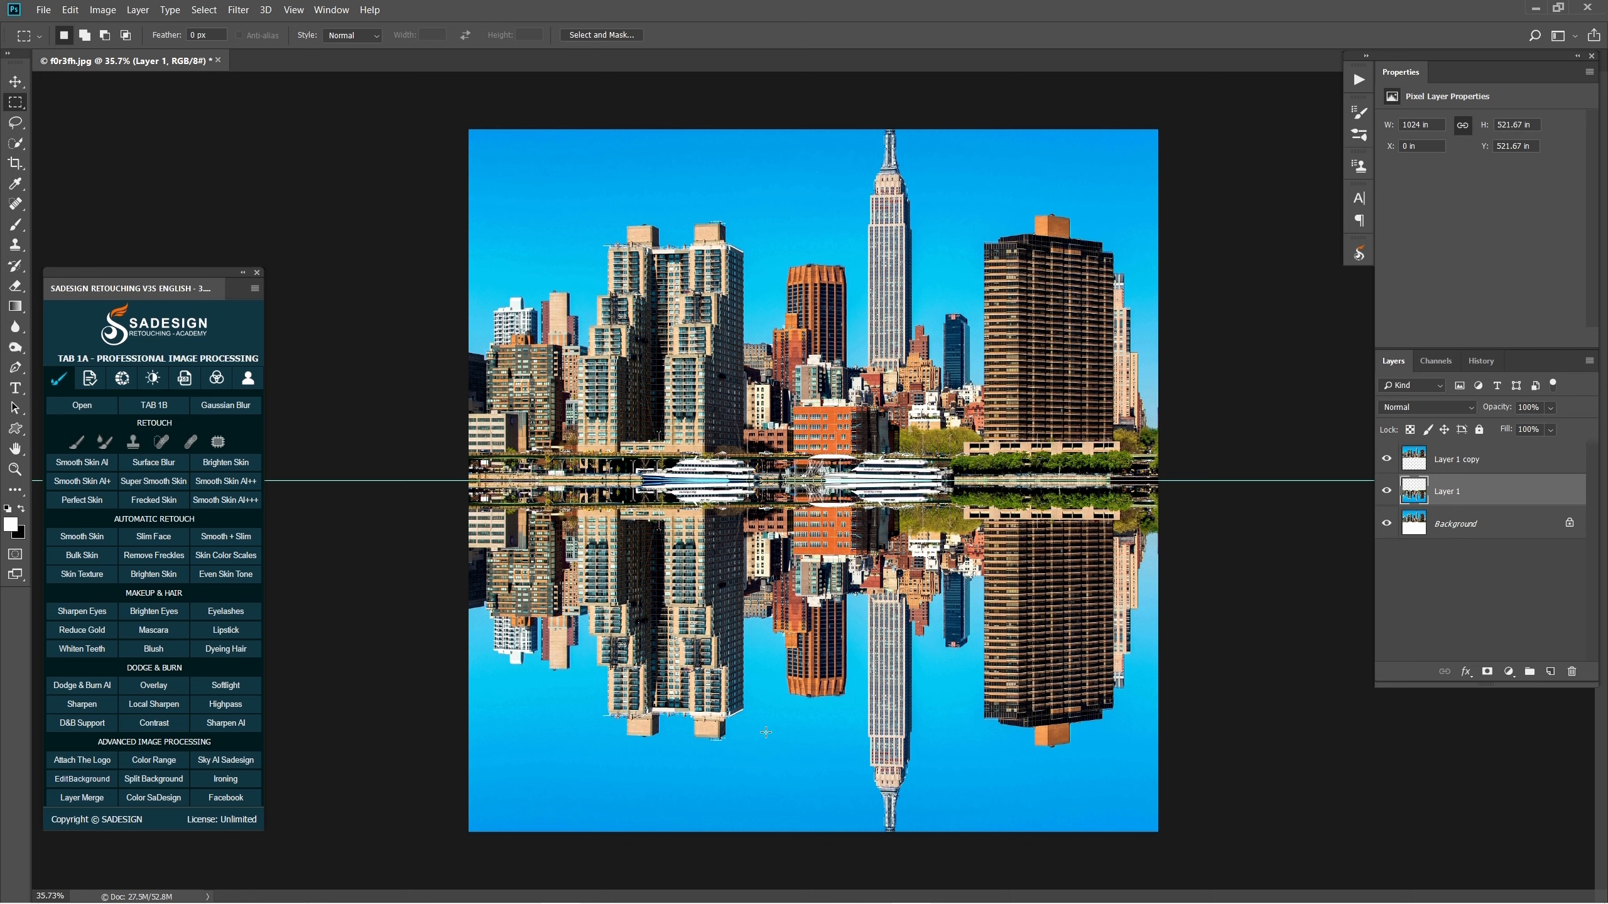
Step: Apply a Motion Blur to the flipped skyline with an angle of 90° and a distance of 40 pixels
click(238, 9)
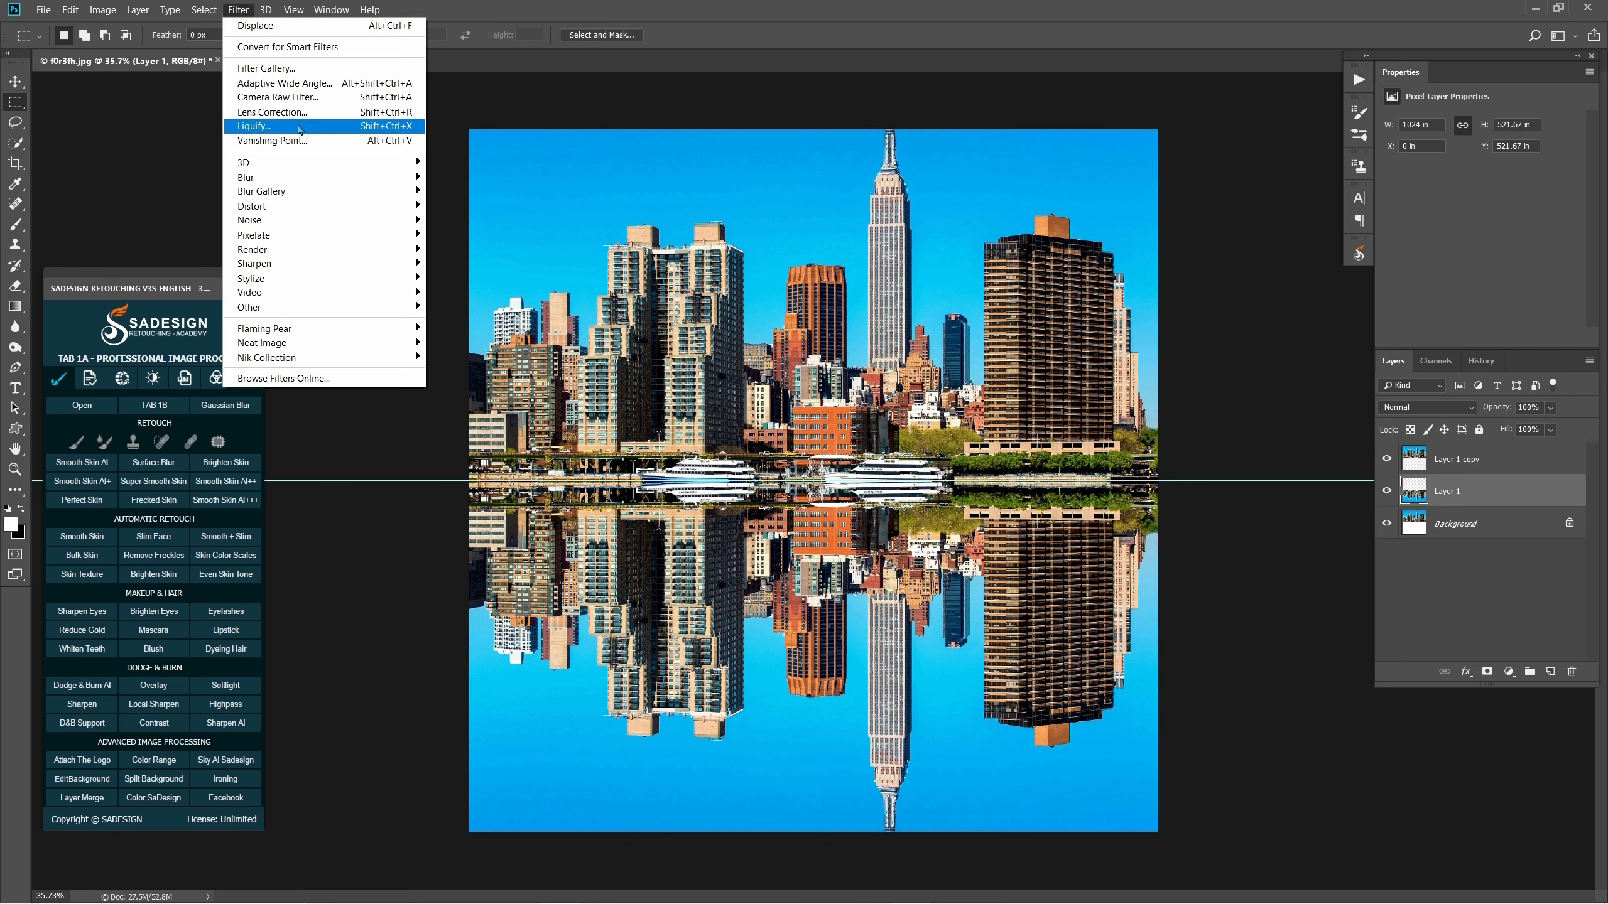
mouse_move(371, 182)
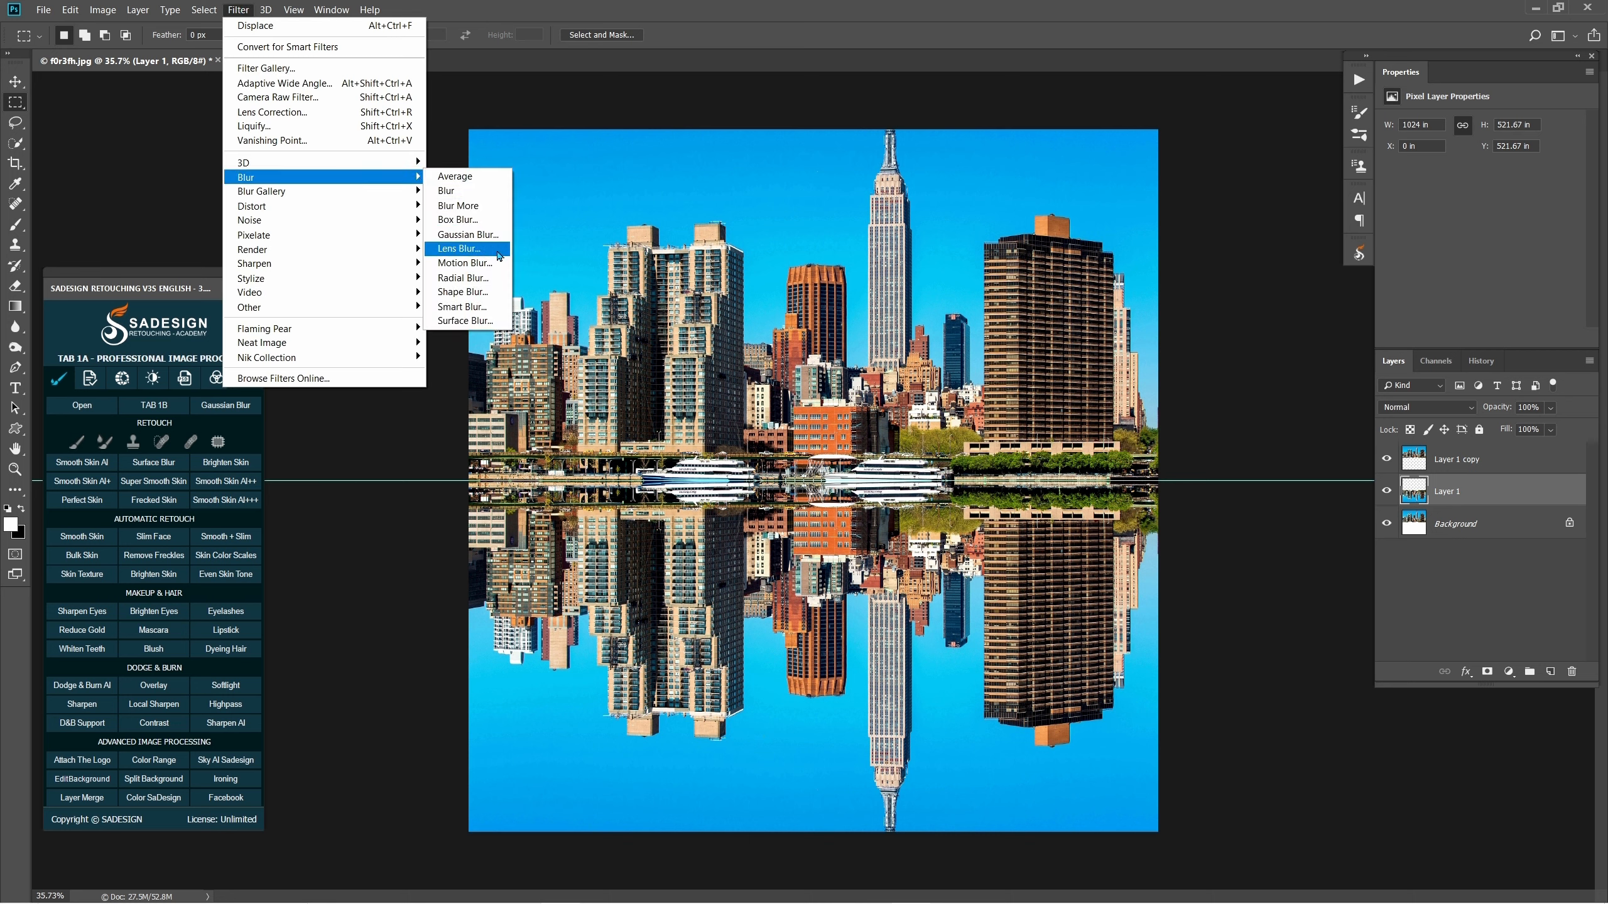
click(465, 263)
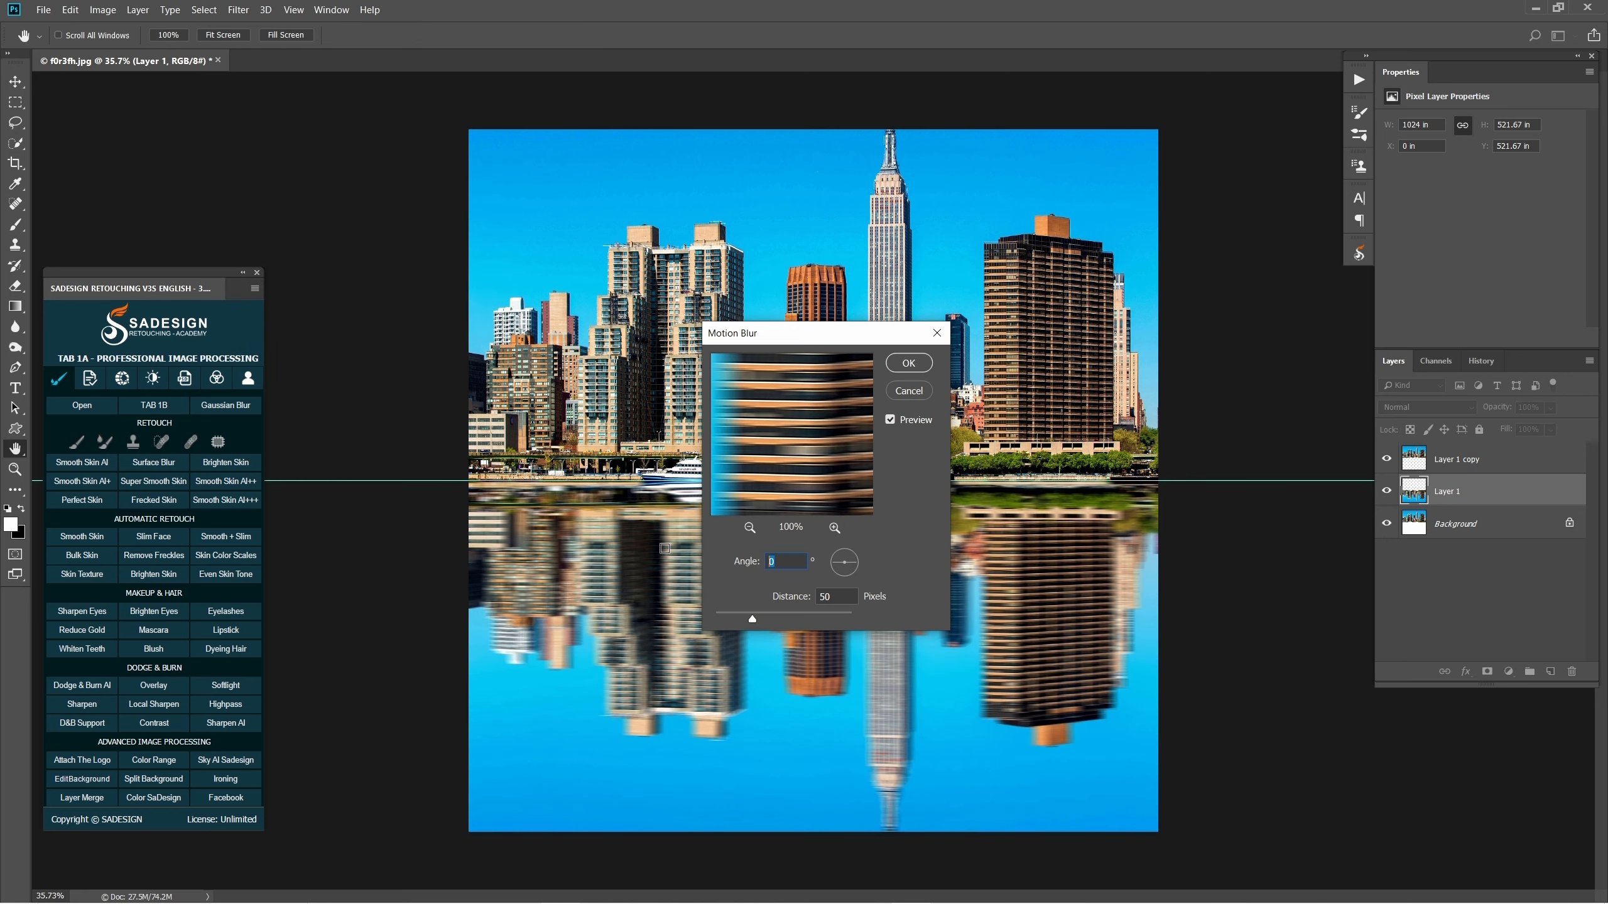
text(90)
key(Tab)
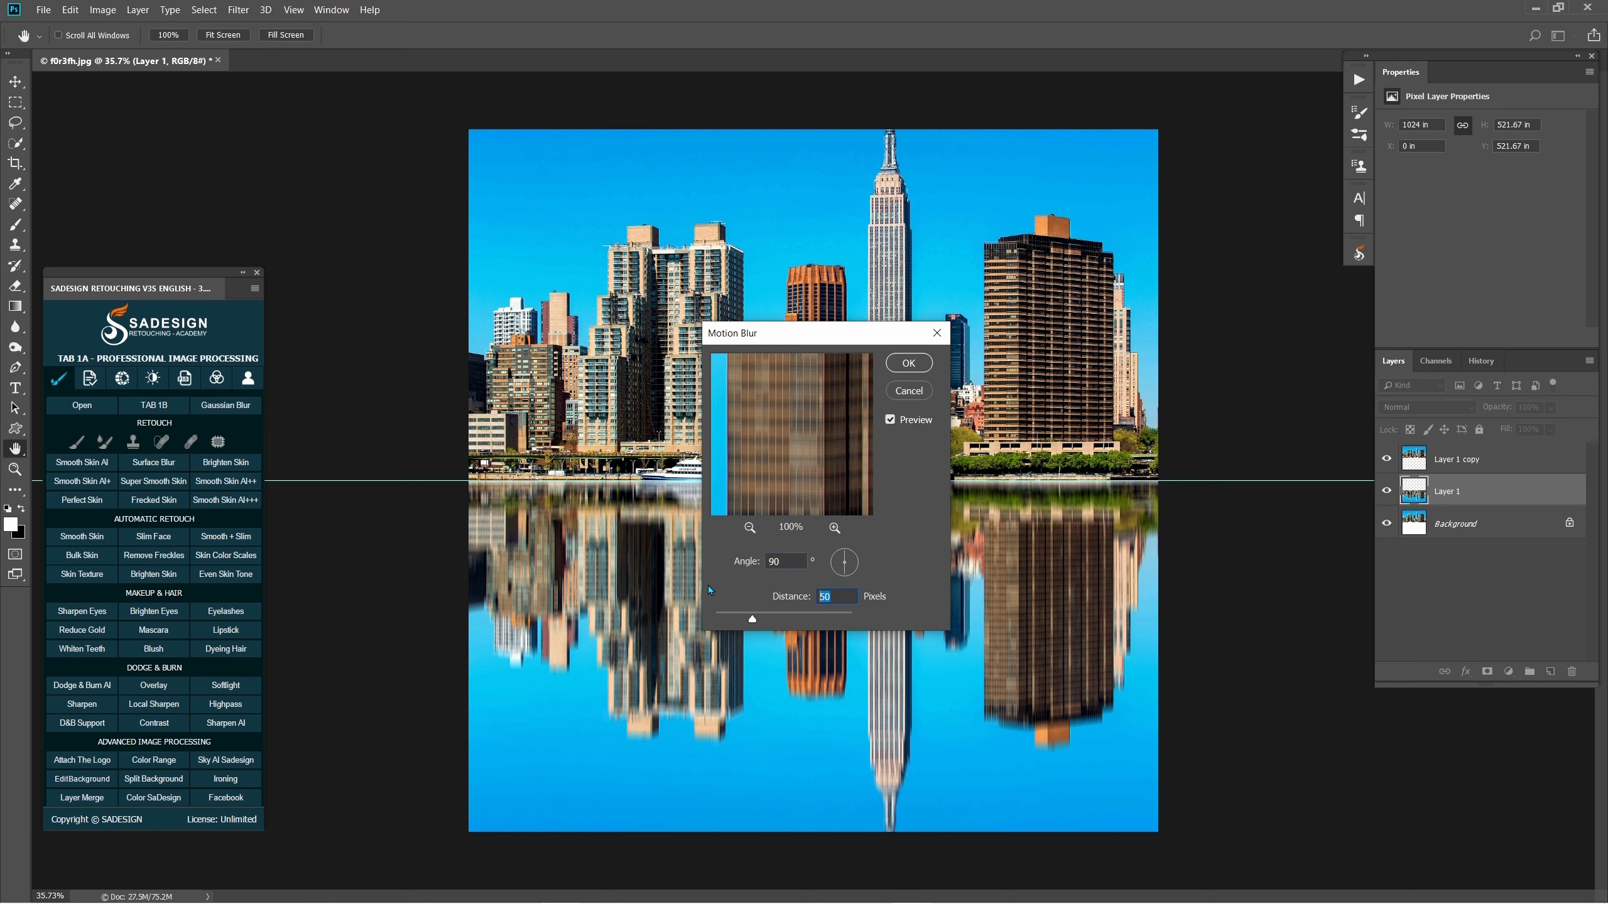
text(40)
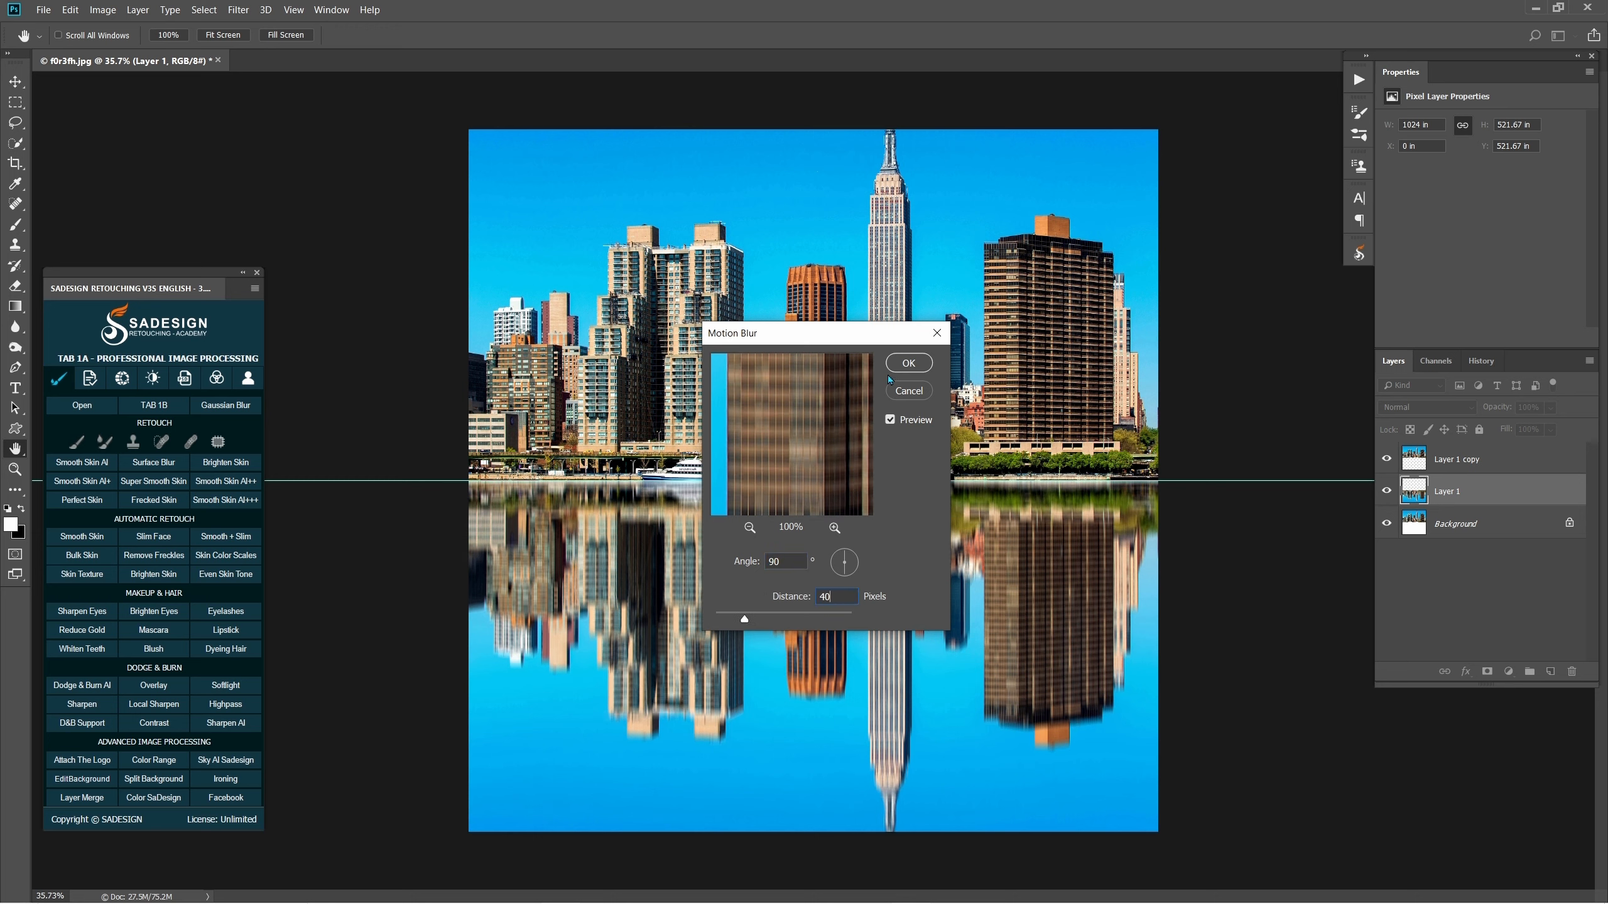
click(908, 363)
key(m)
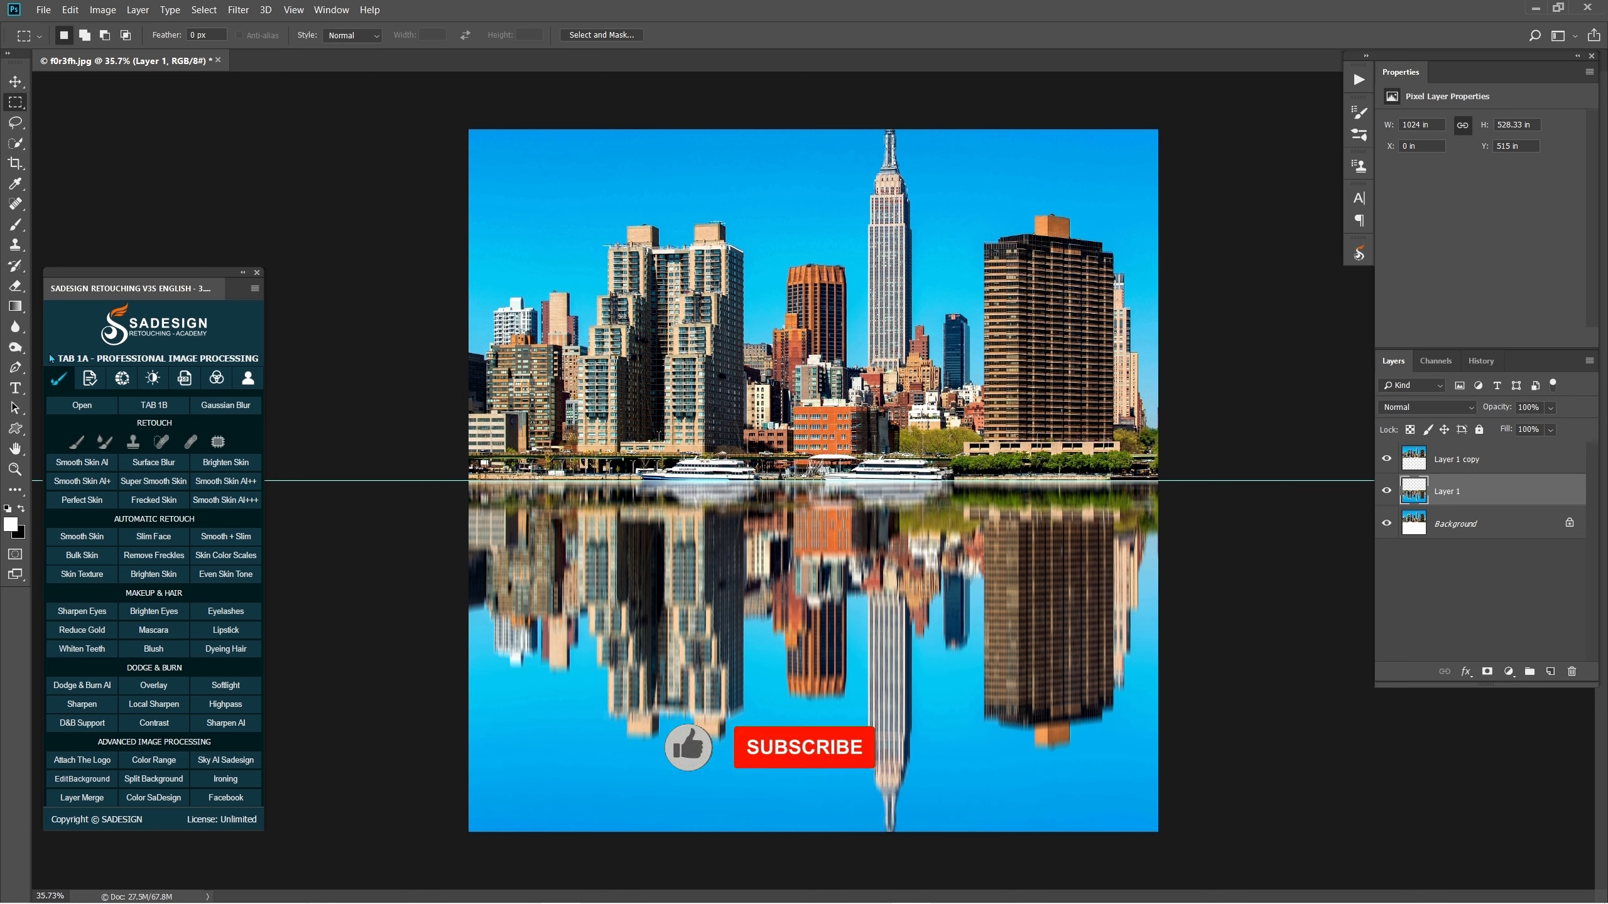
Step: Smear the edges of the reflected buildings with the Smudge tool at 10% strength
click(19, 329)
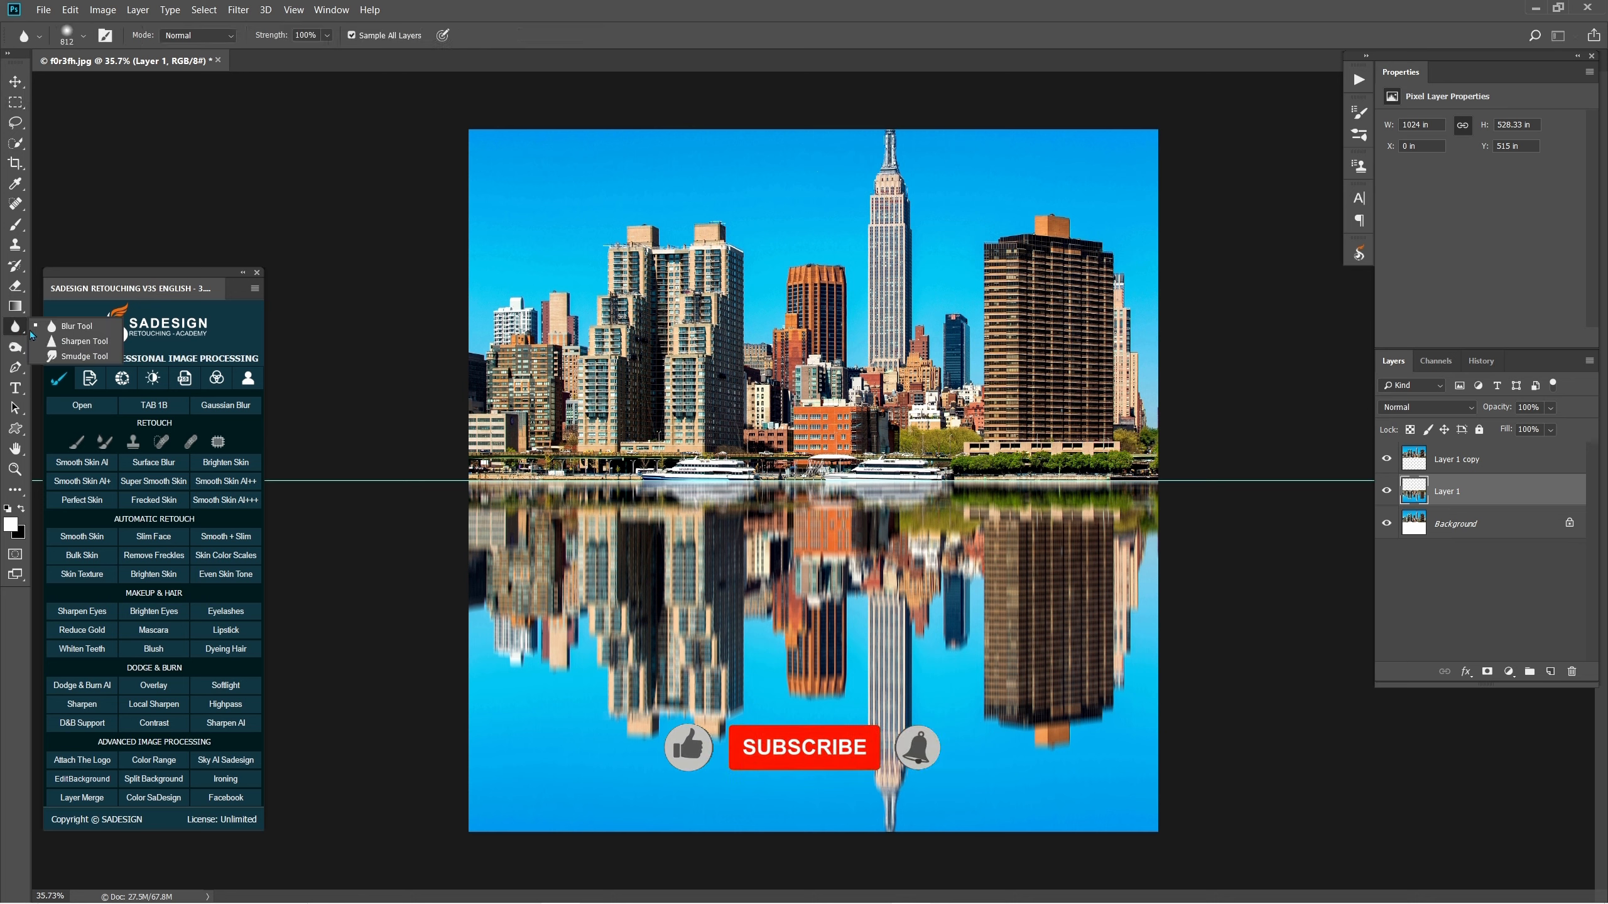
click(85, 357)
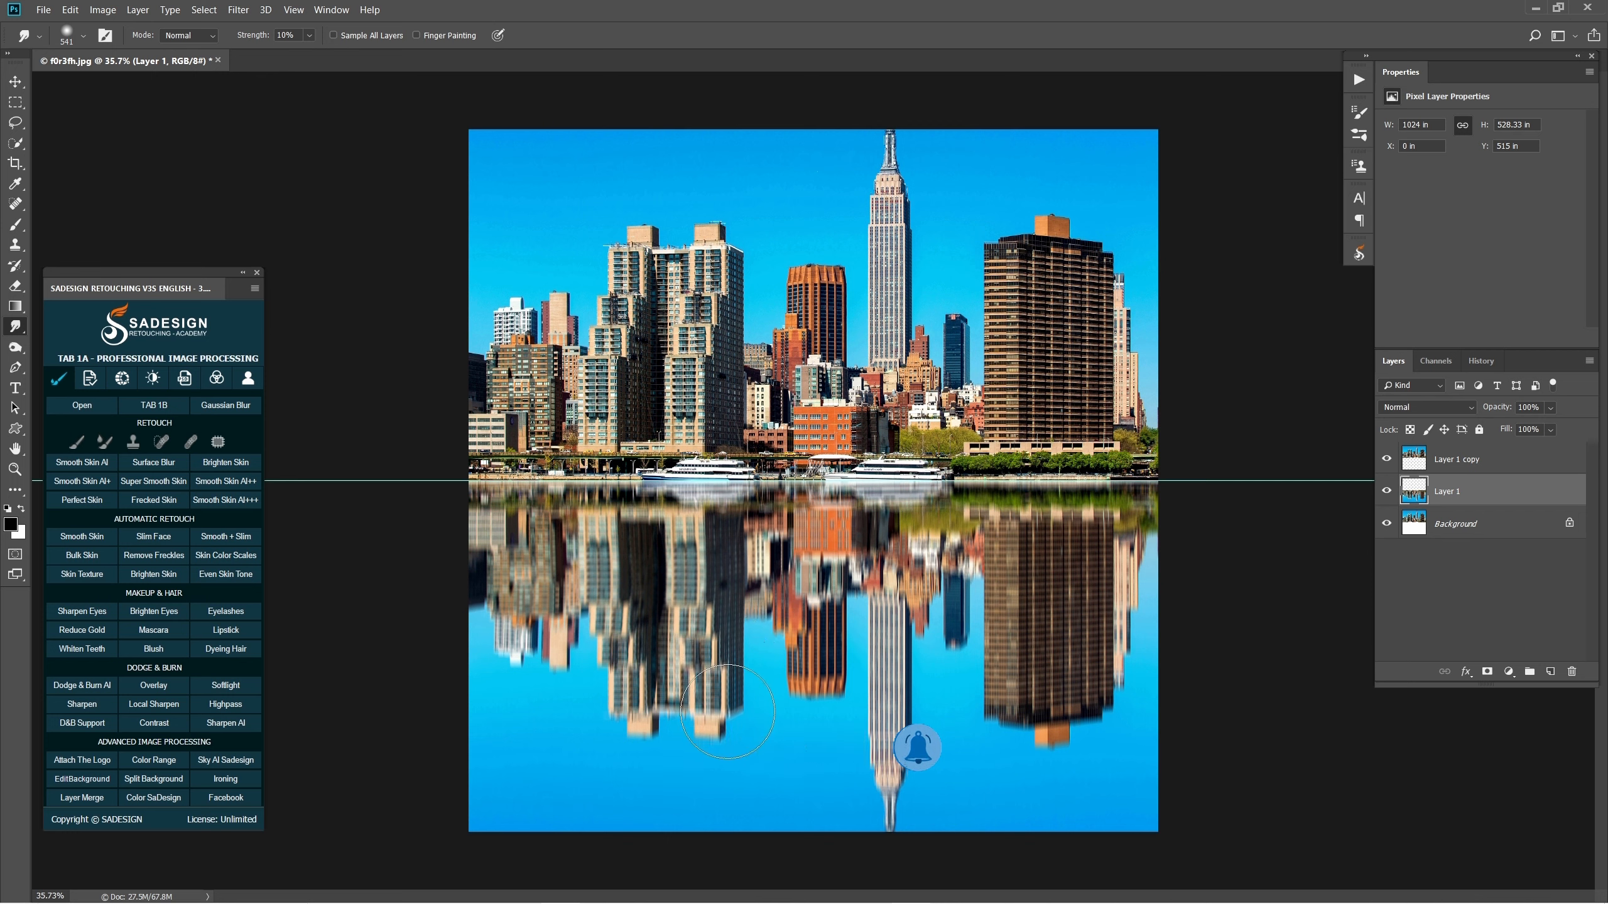
mouse_move(727, 740)
mouse_down()
mouse_move(613, 720)
mouse_move(506, 665)
mouse_up()
mouse_move(1035, 588)
mouse_down()
mouse_move(1097, 595)
mouse_move(1033, 621)
mouse_move(993, 757)
mouse_move(1108, 744)
mouse_move(1036, 784)
mouse_move(978, 773)
mouse_move(803, 637)
mouse_move(814, 627)
mouse_move(836, 631)
mouse_move(805, 727)
mouse_up()
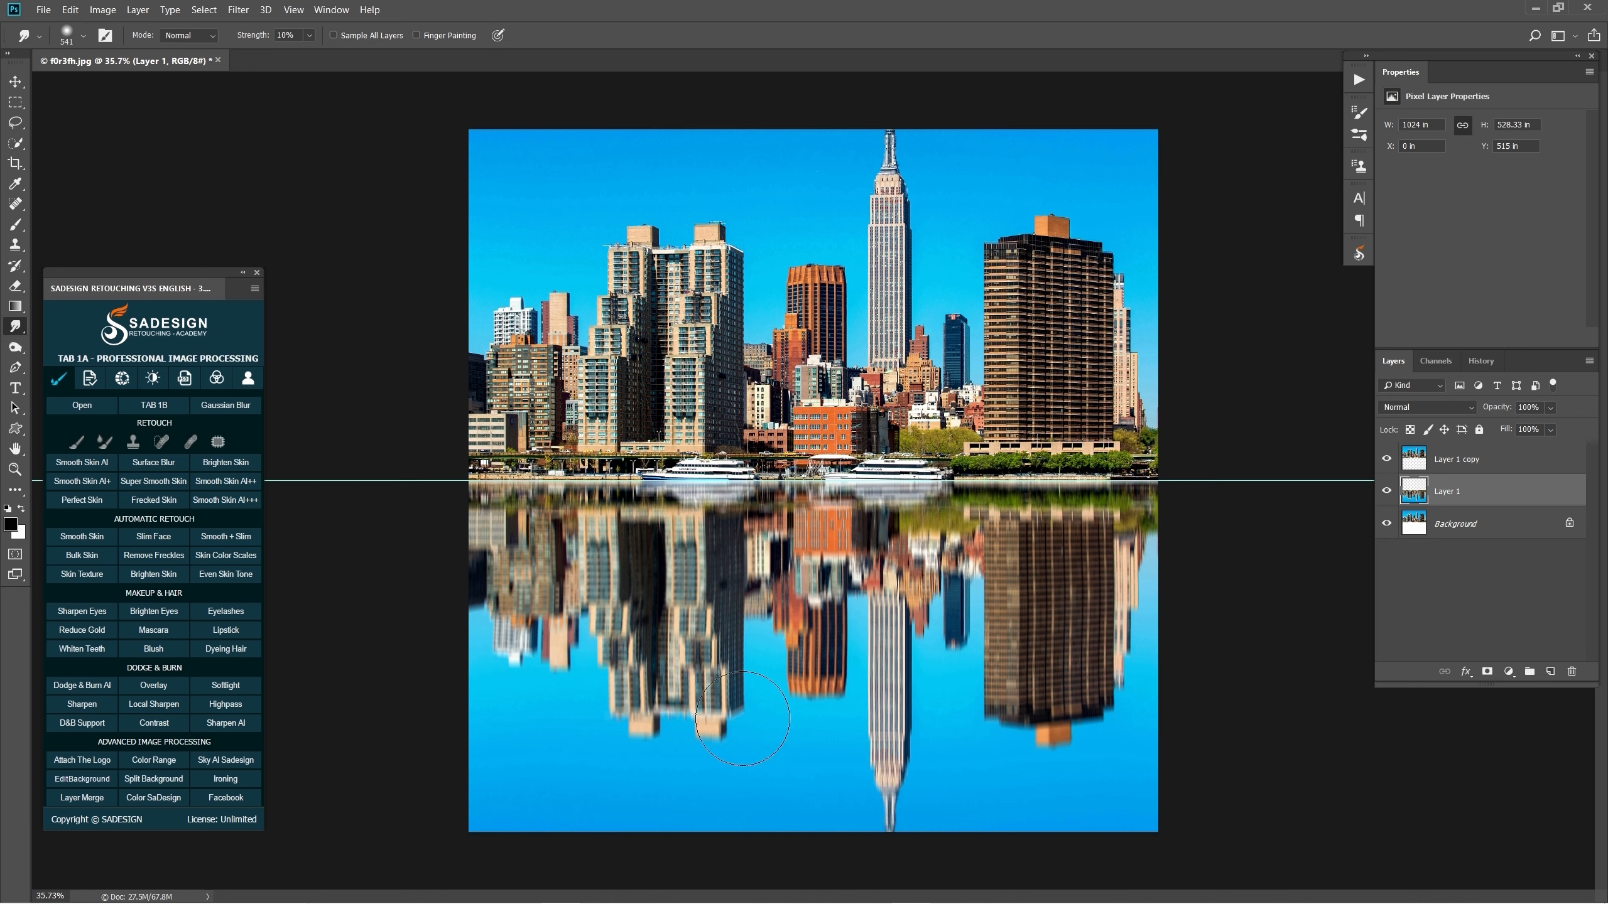
Step: Add a white-filled layer above Layer 1 and apply monochromatic Gaussian noise to it at an amount of 400%
click(1561, 670)
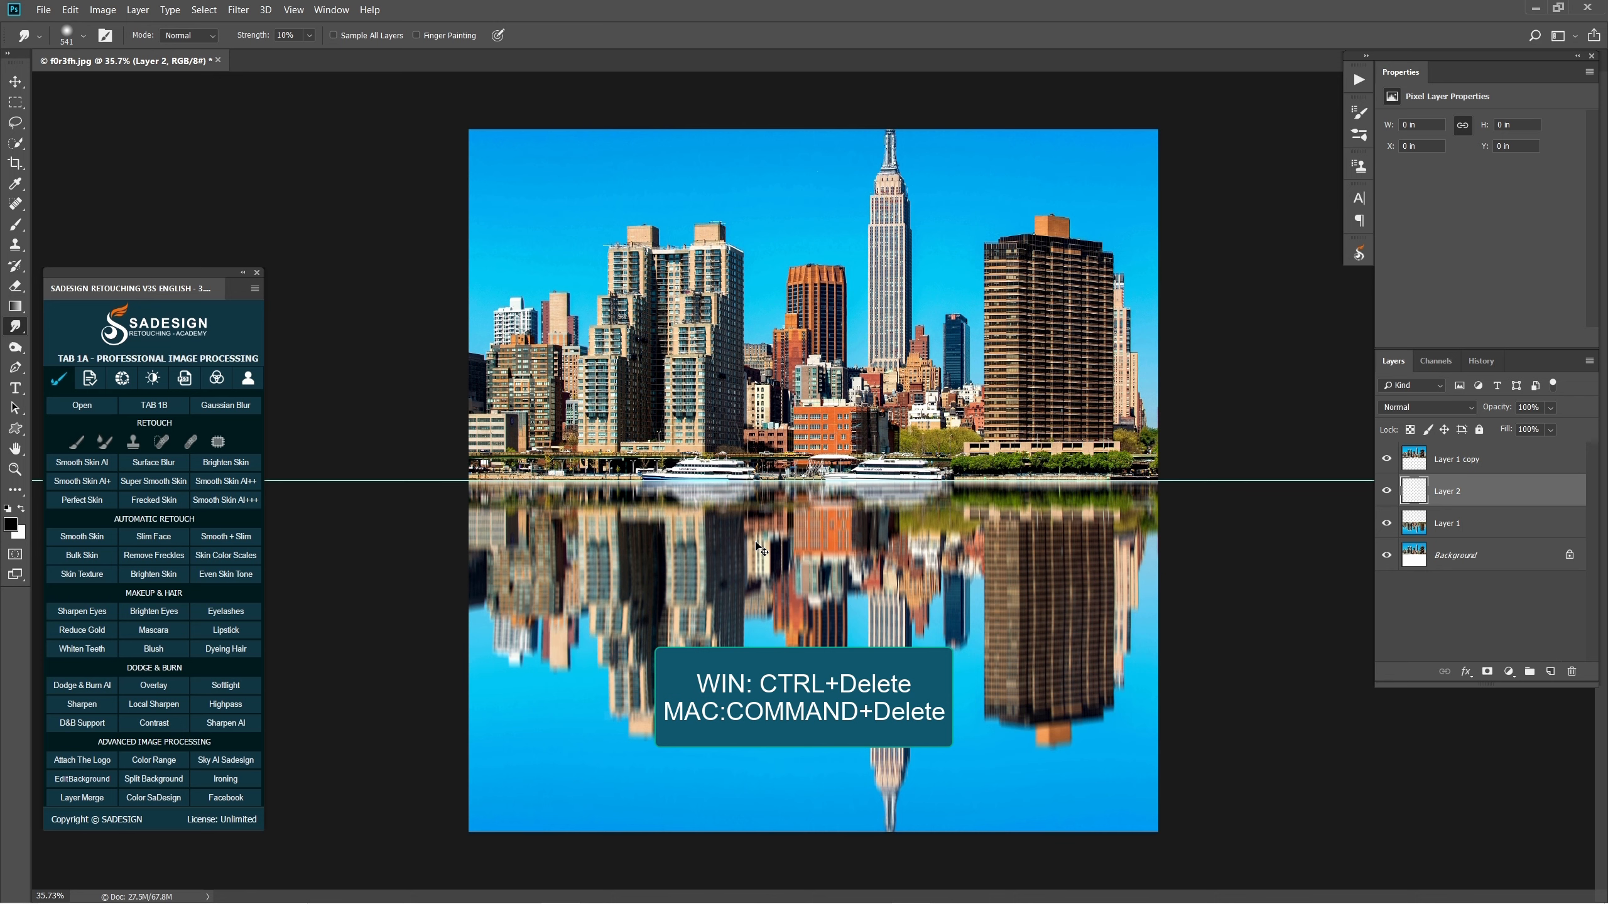
key(ctrl+Delete)
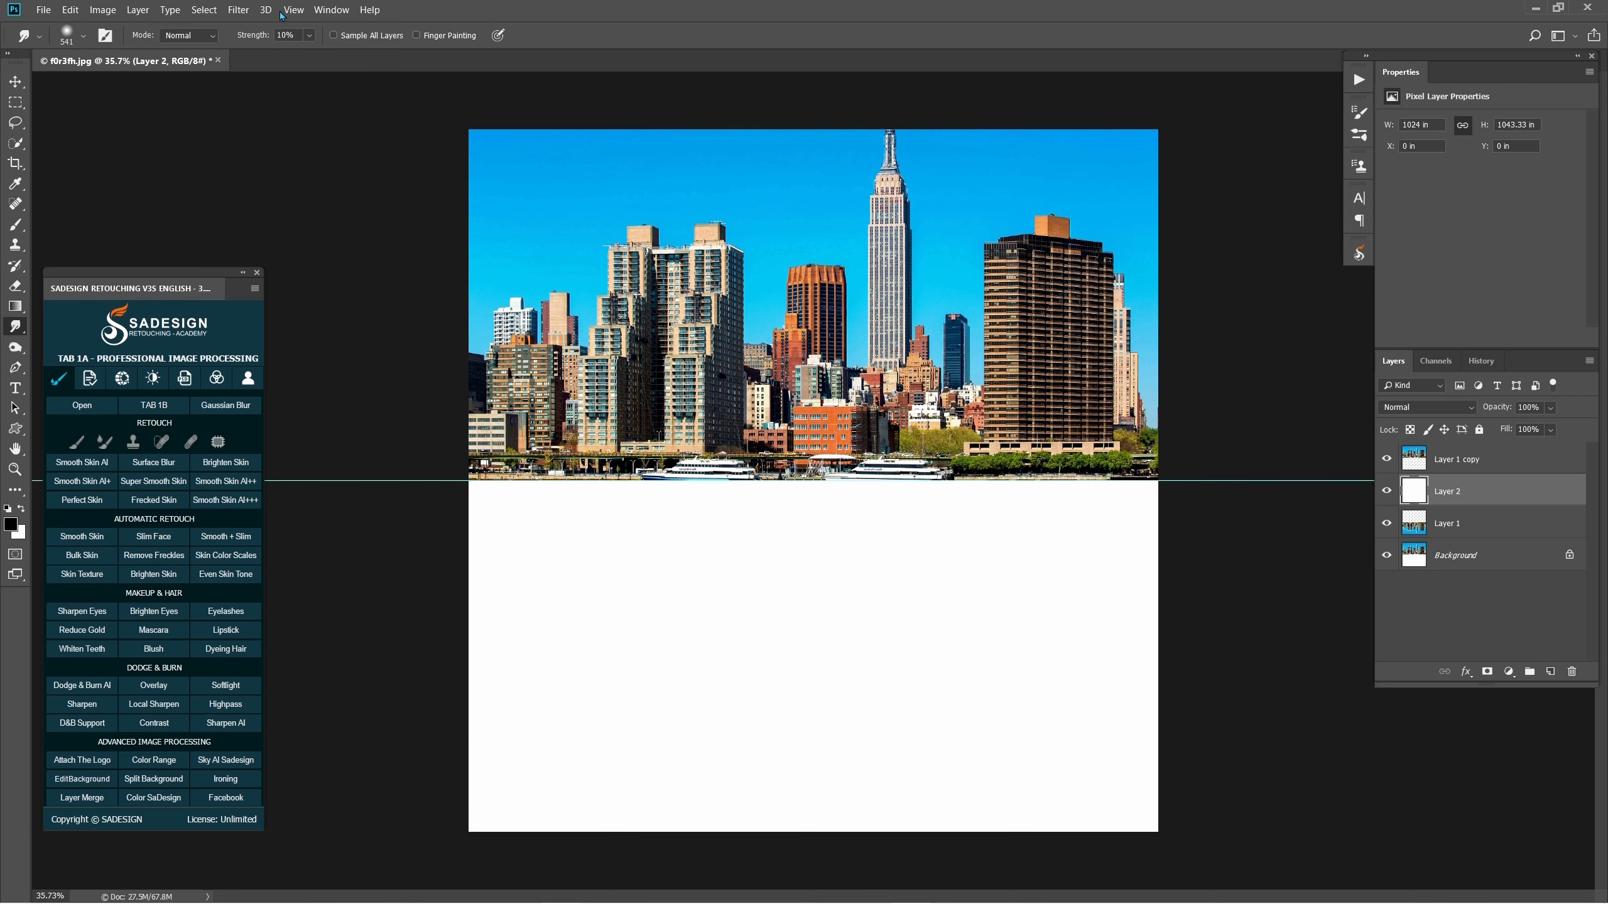
click(239, 10)
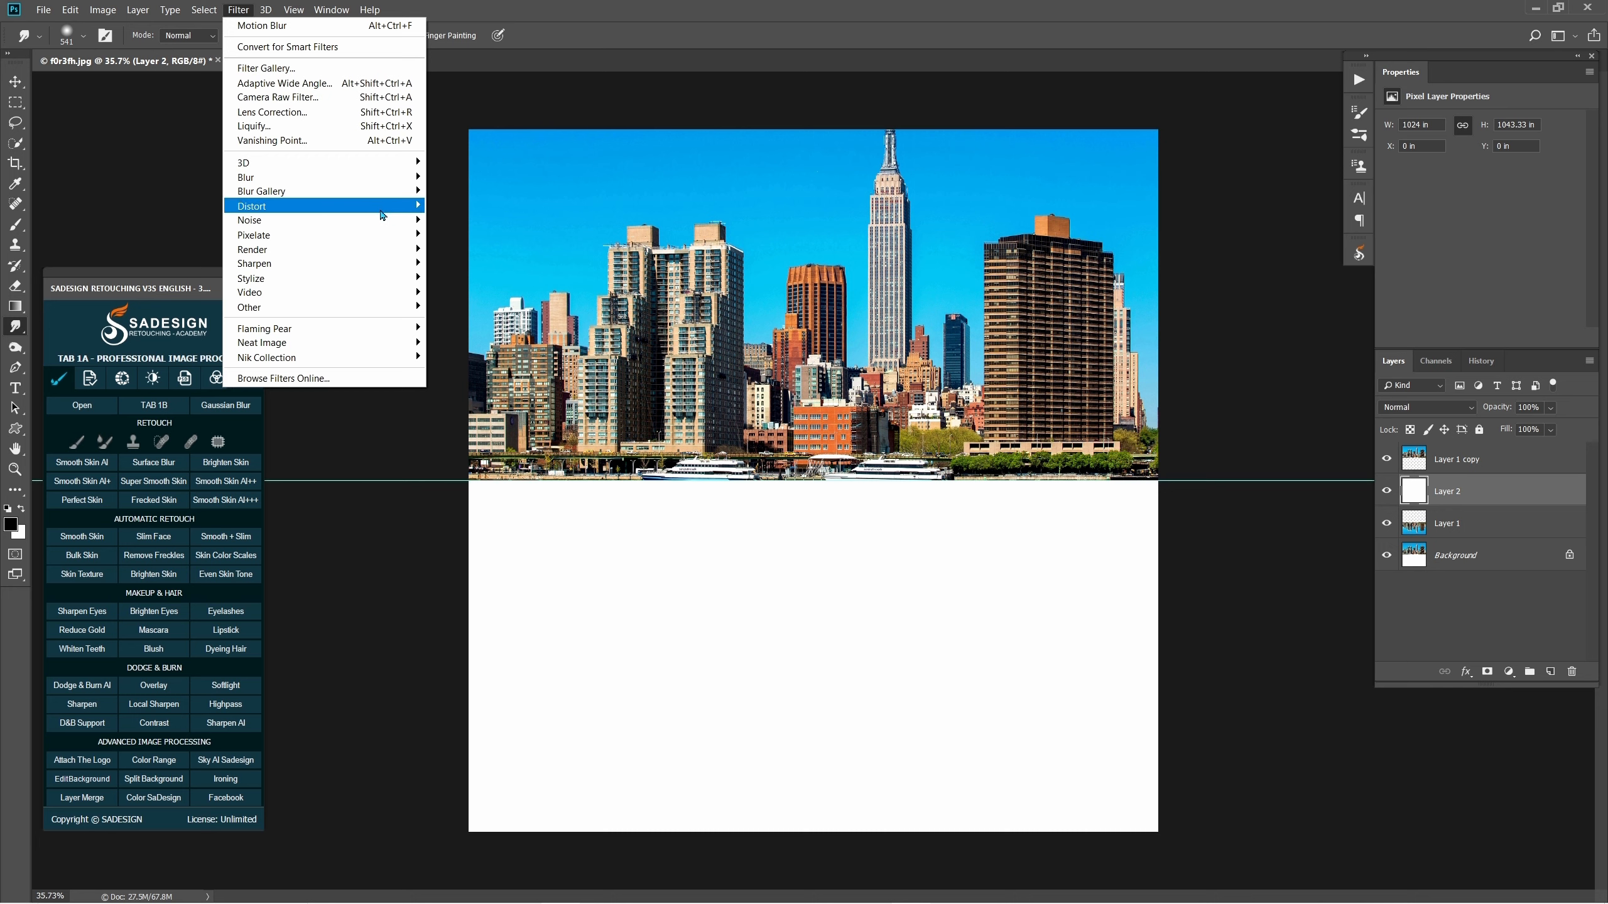
mouse_move(399, 221)
click(453, 220)
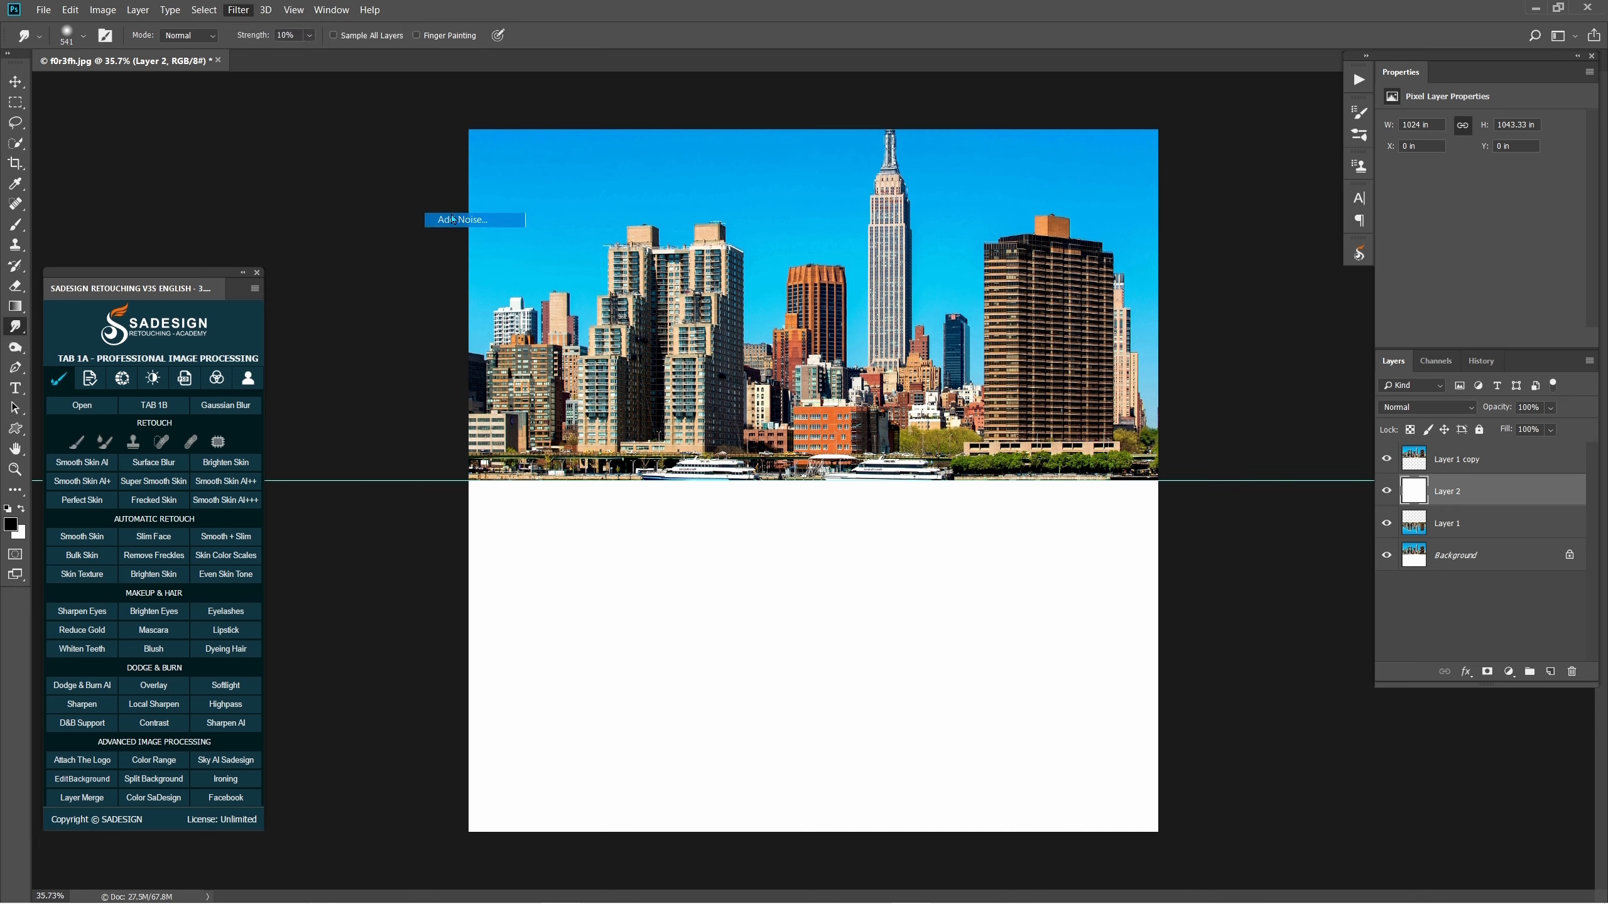
click(881, 198)
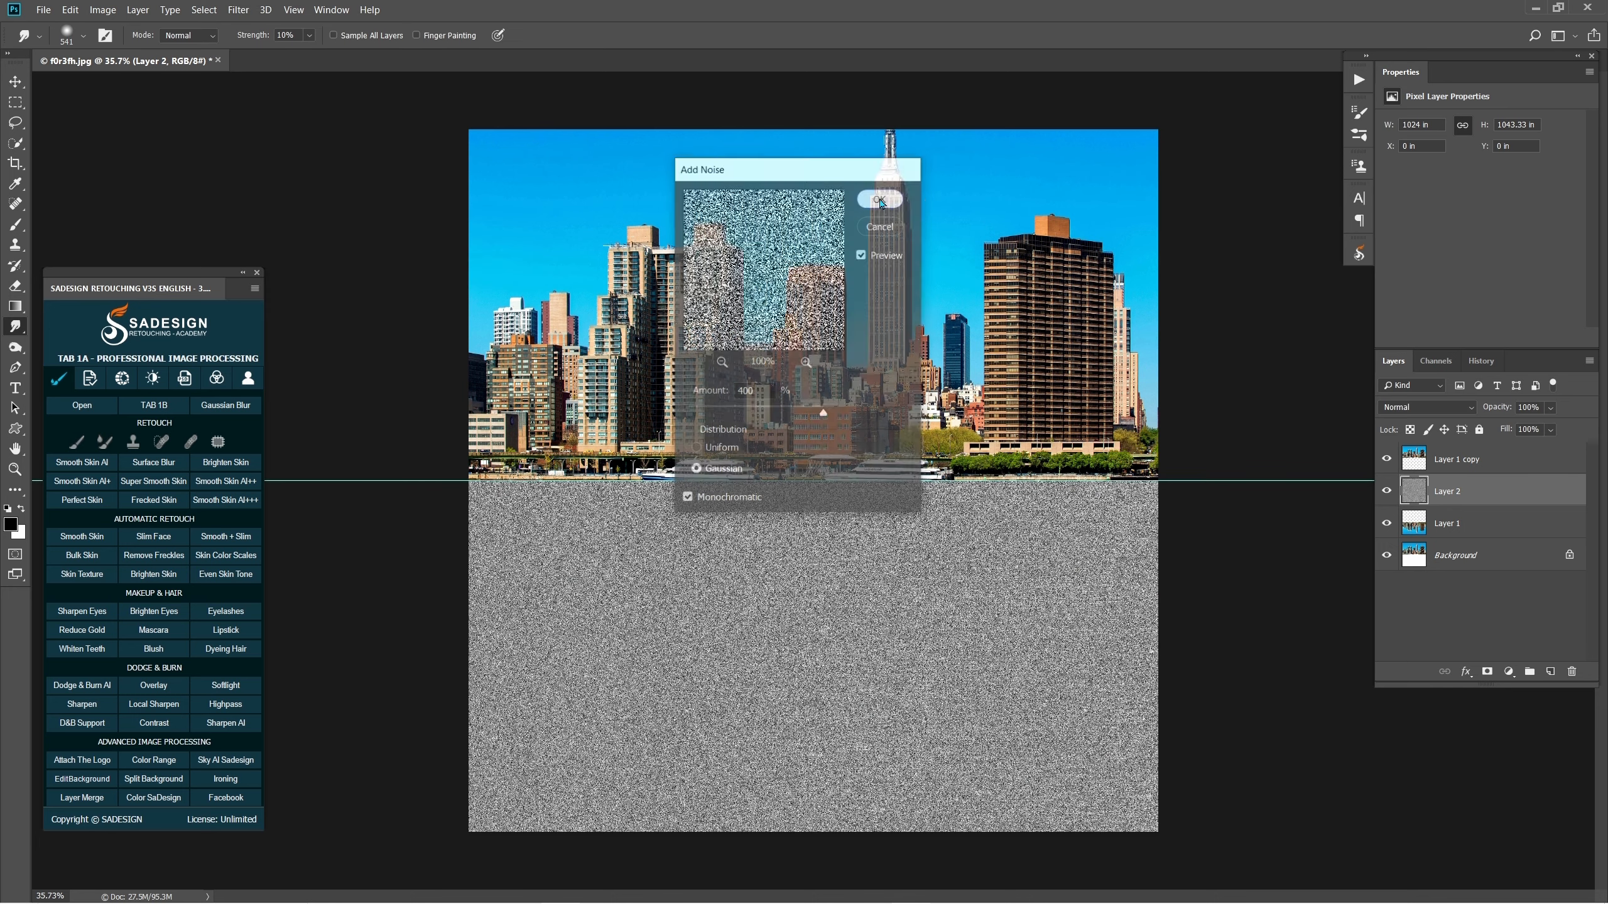
Step: Apply a Motion Blur to the noise layer with an angle of 0° and a distance of 50 pixels
click(237, 11)
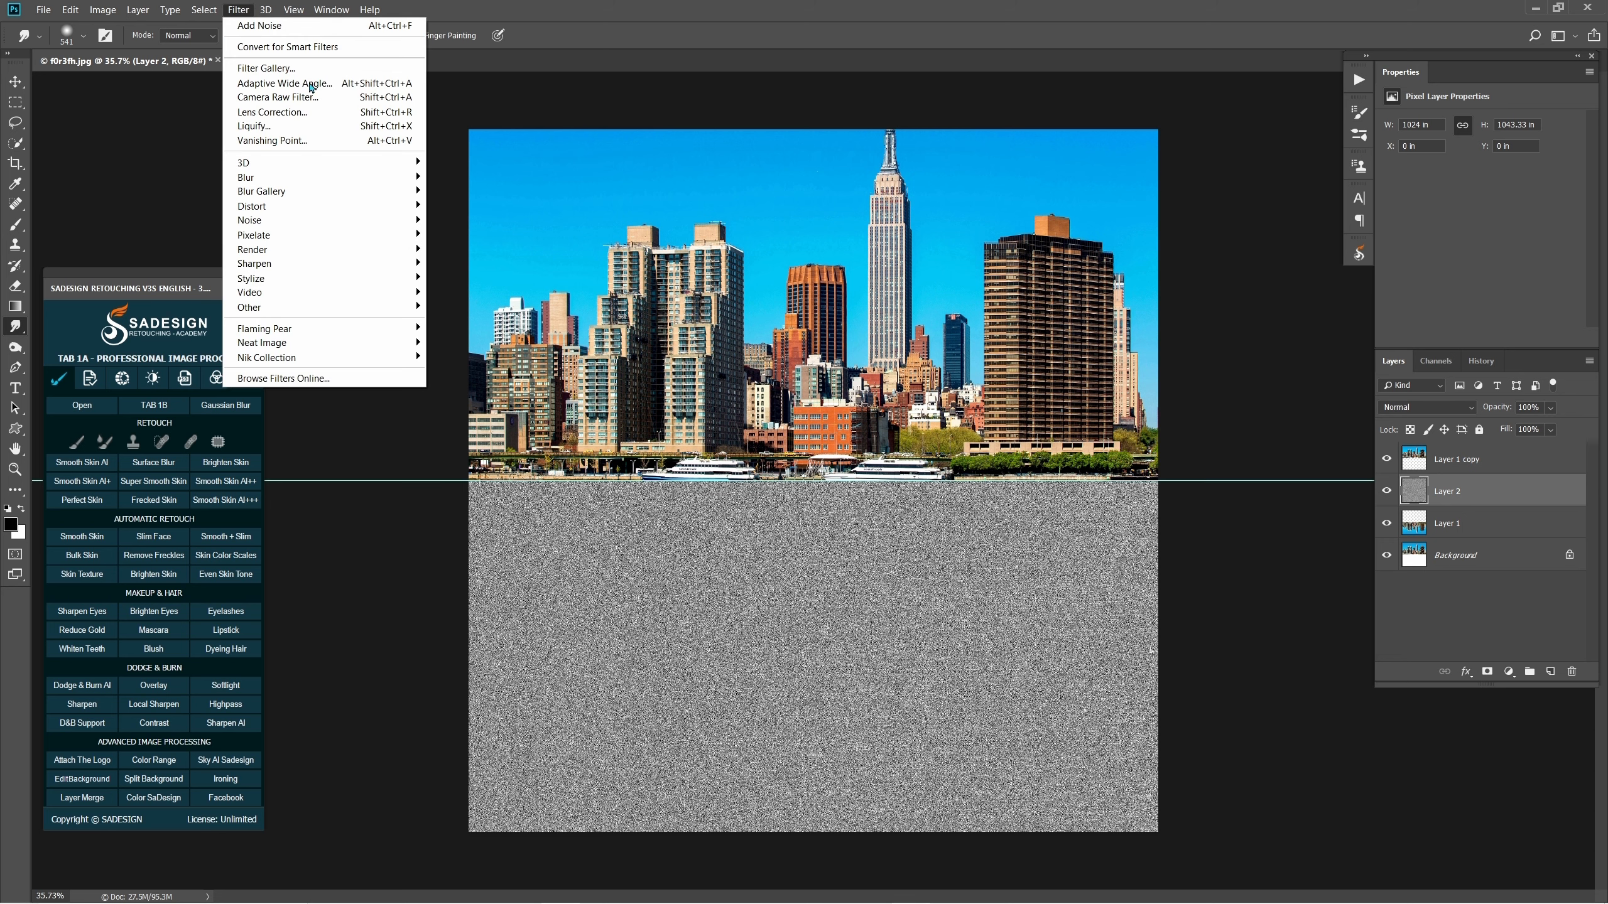
mouse_move(380, 177)
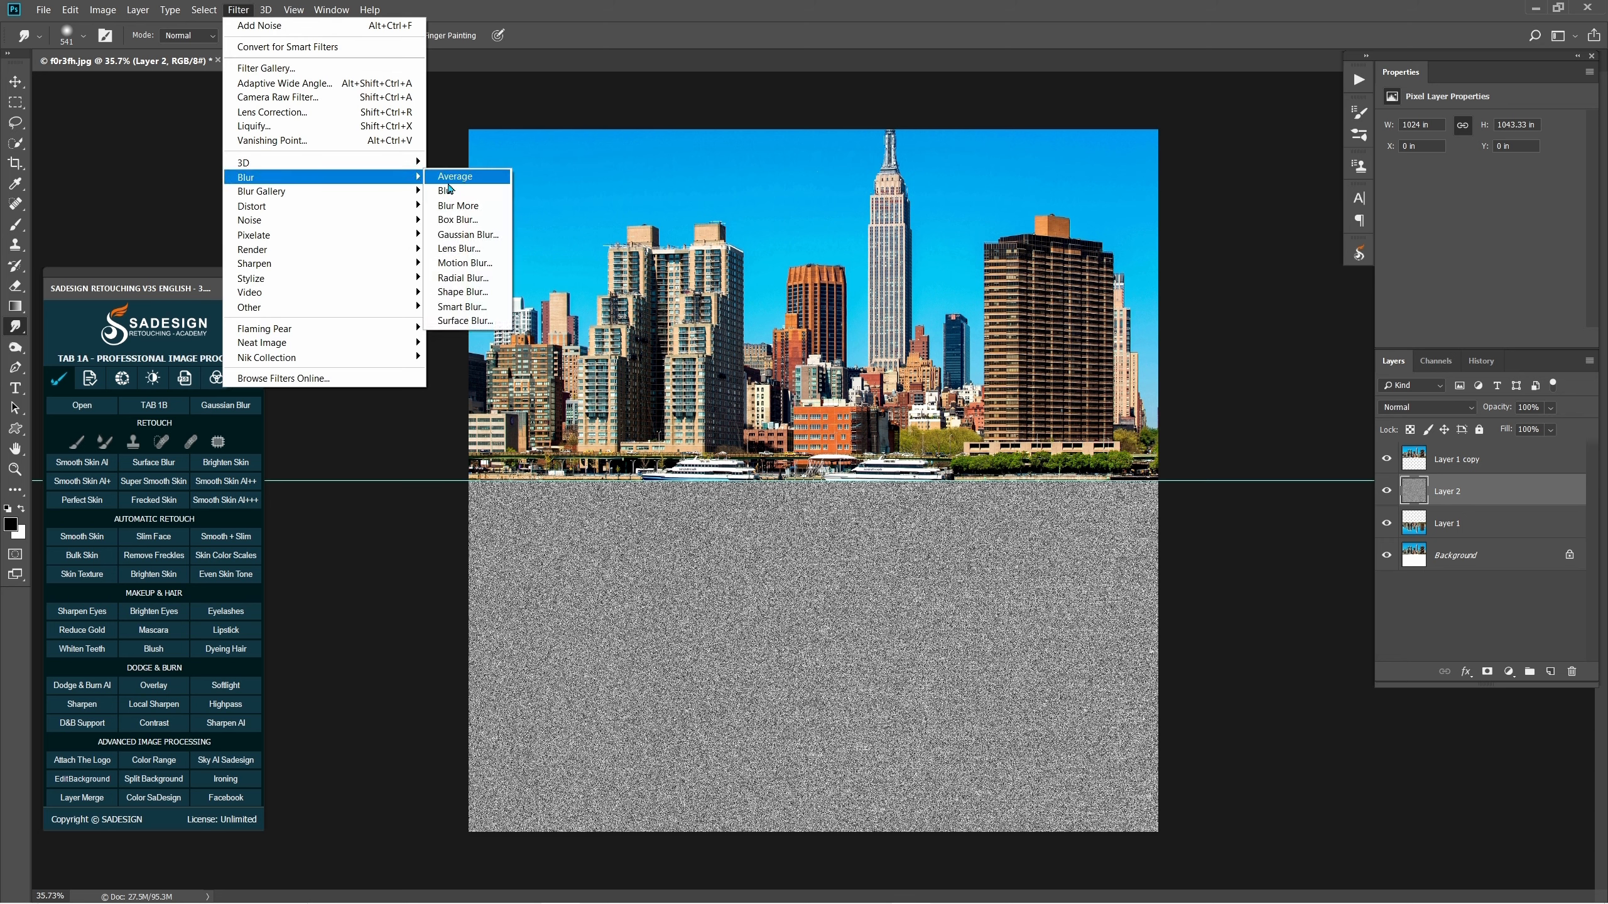
click(492, 266)
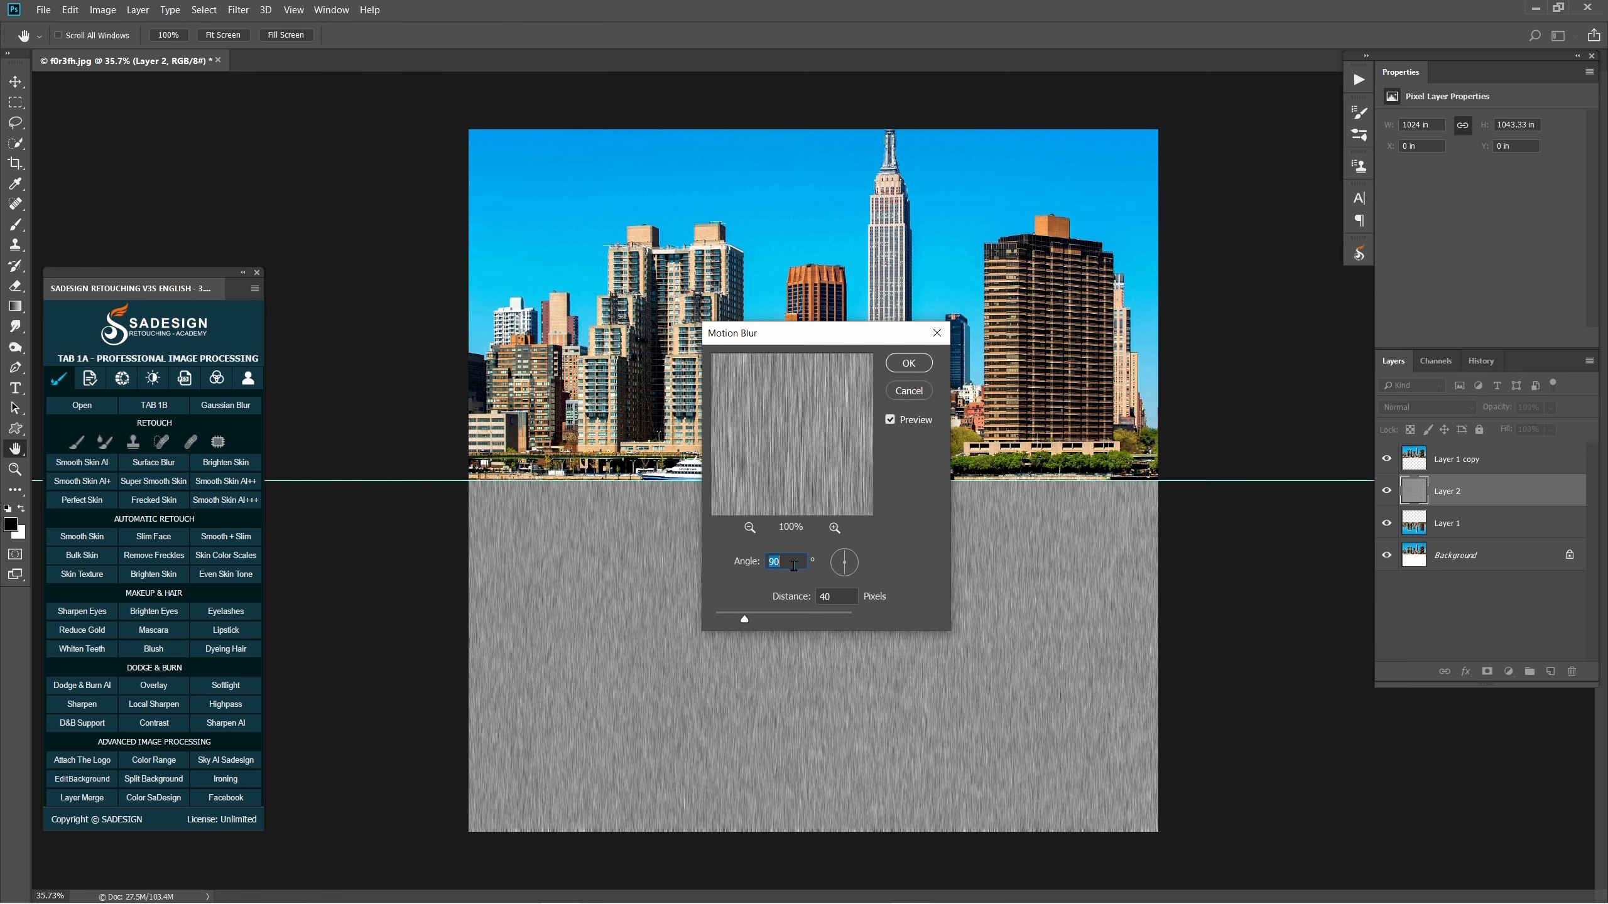
text(0)
double_click(830, 598)
text(50)
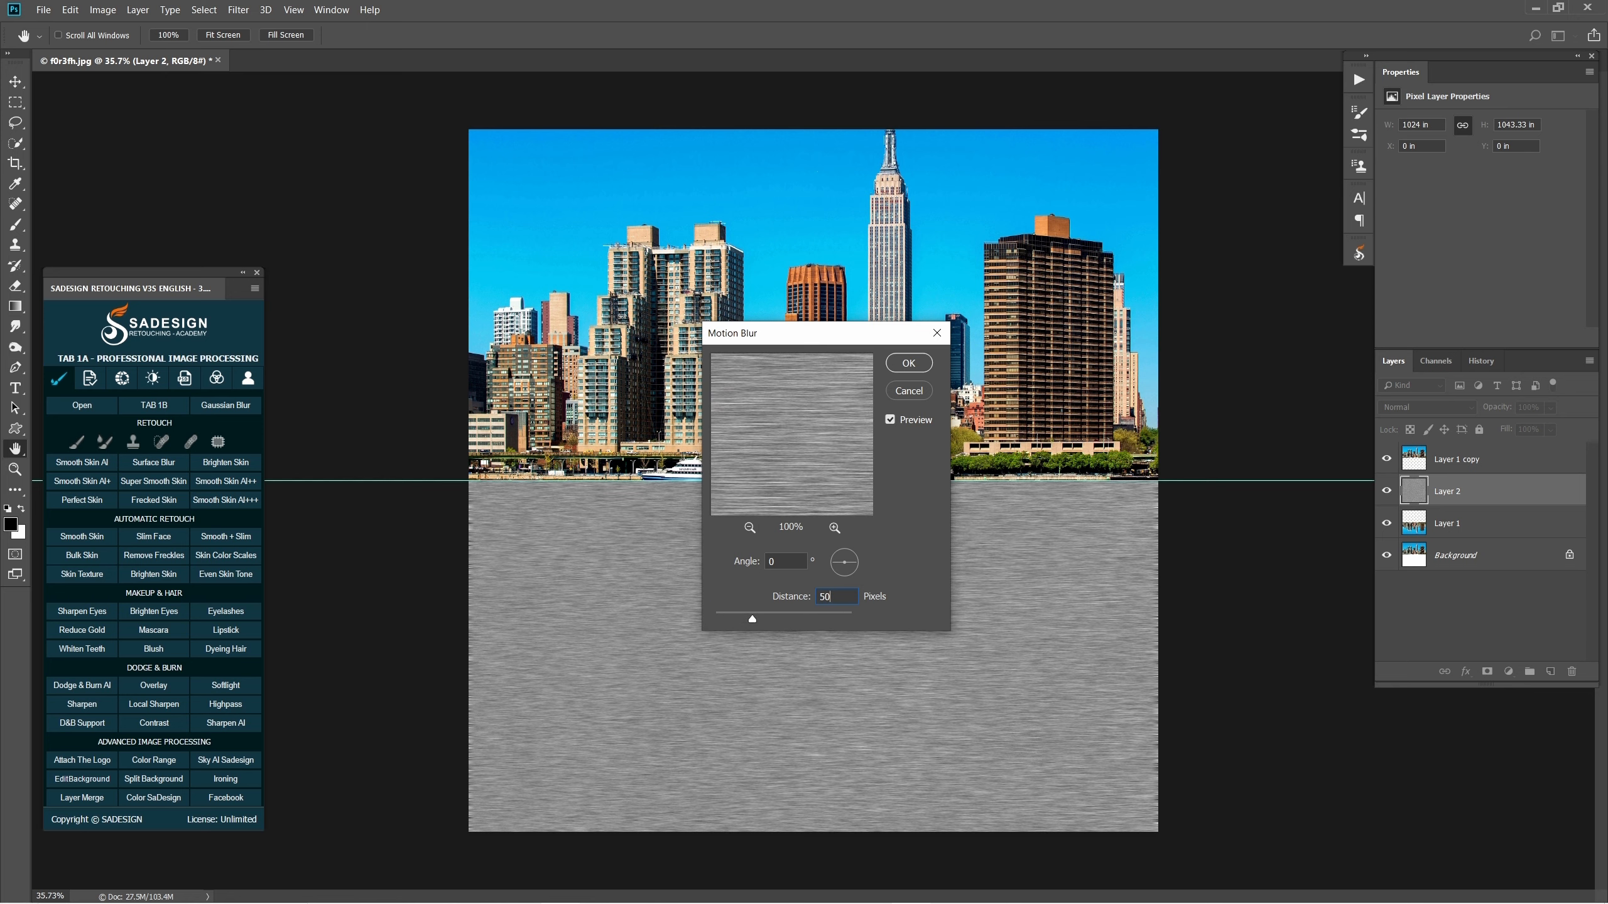
key(Return)
key(r)
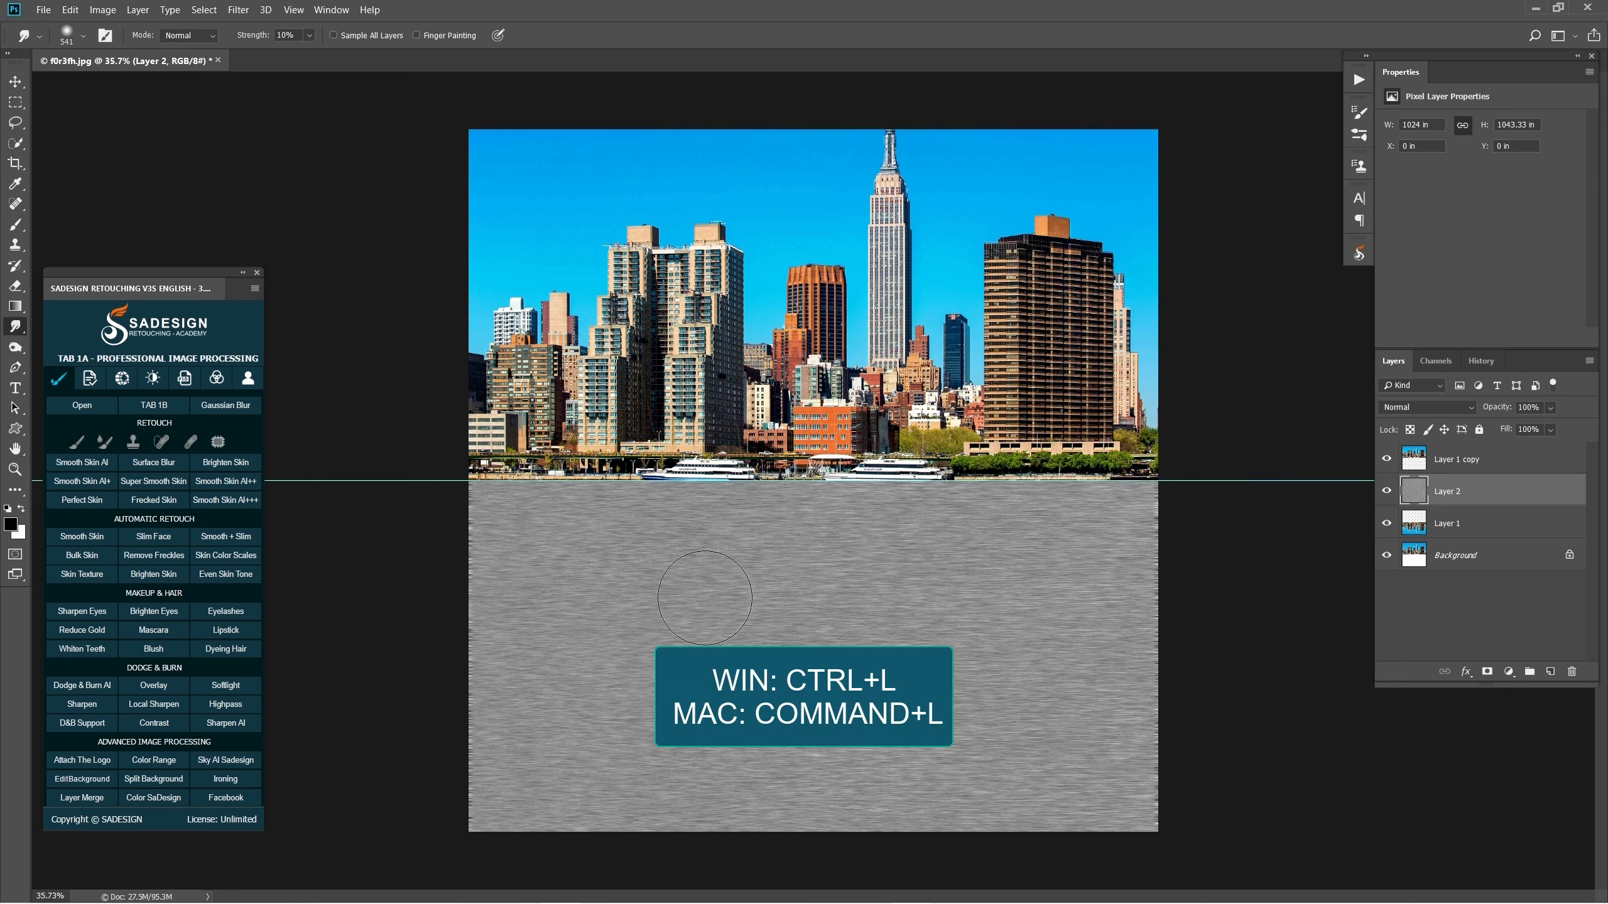
Step: Adjust the noise layer's Levels with input values of 147, 1.53 and 219
key(ctrl+l)
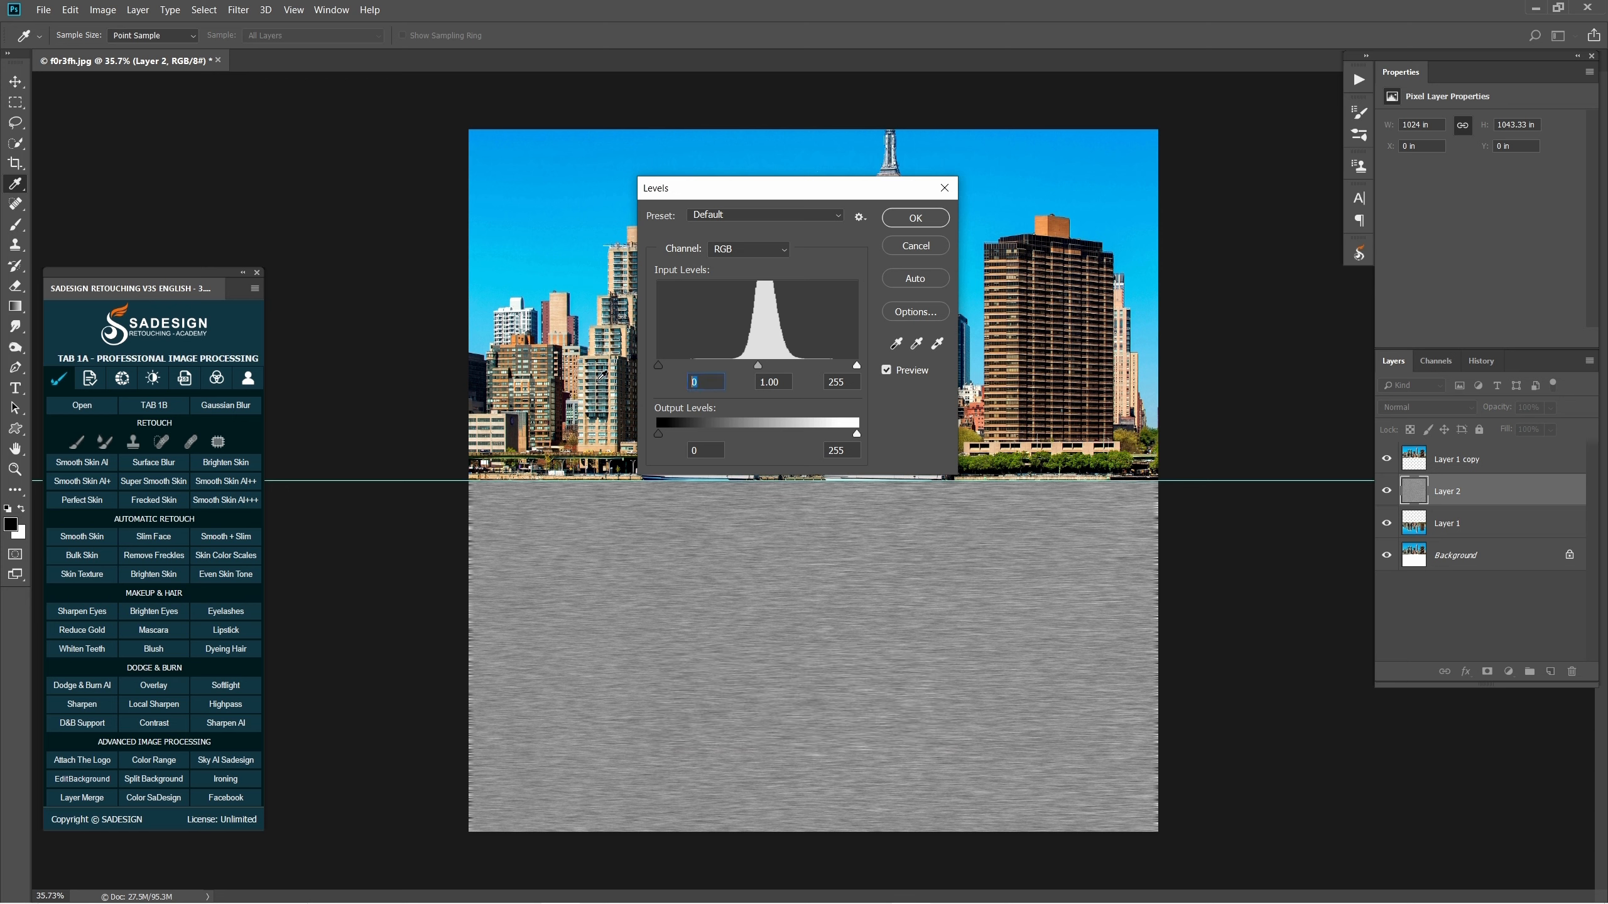
text(147)
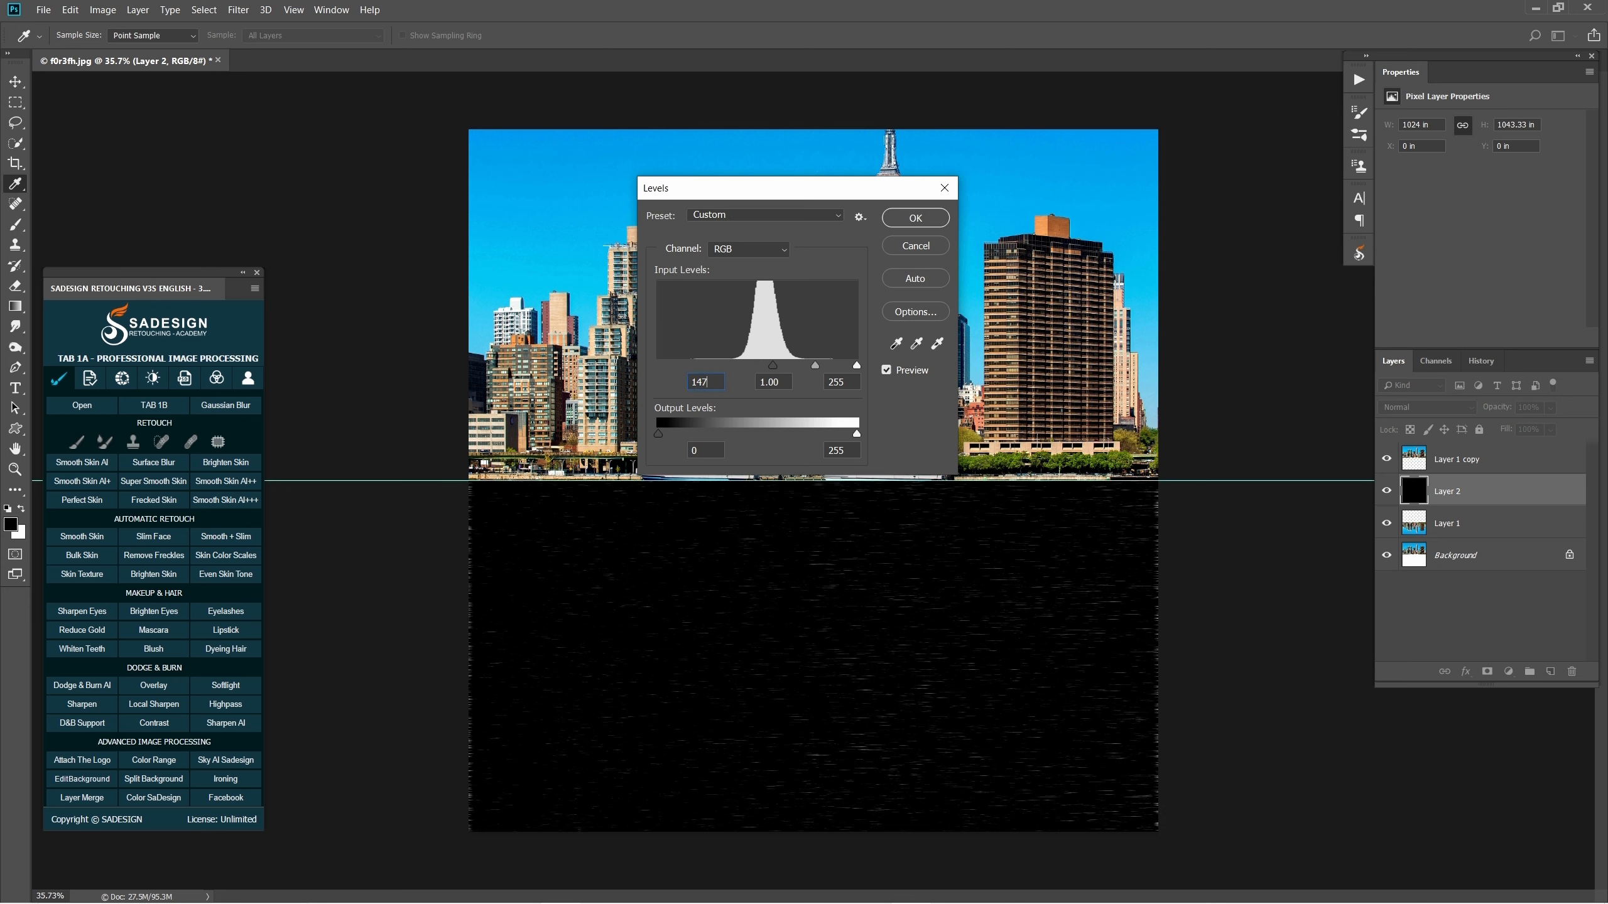
double_click(786, 381)
text(1.53)
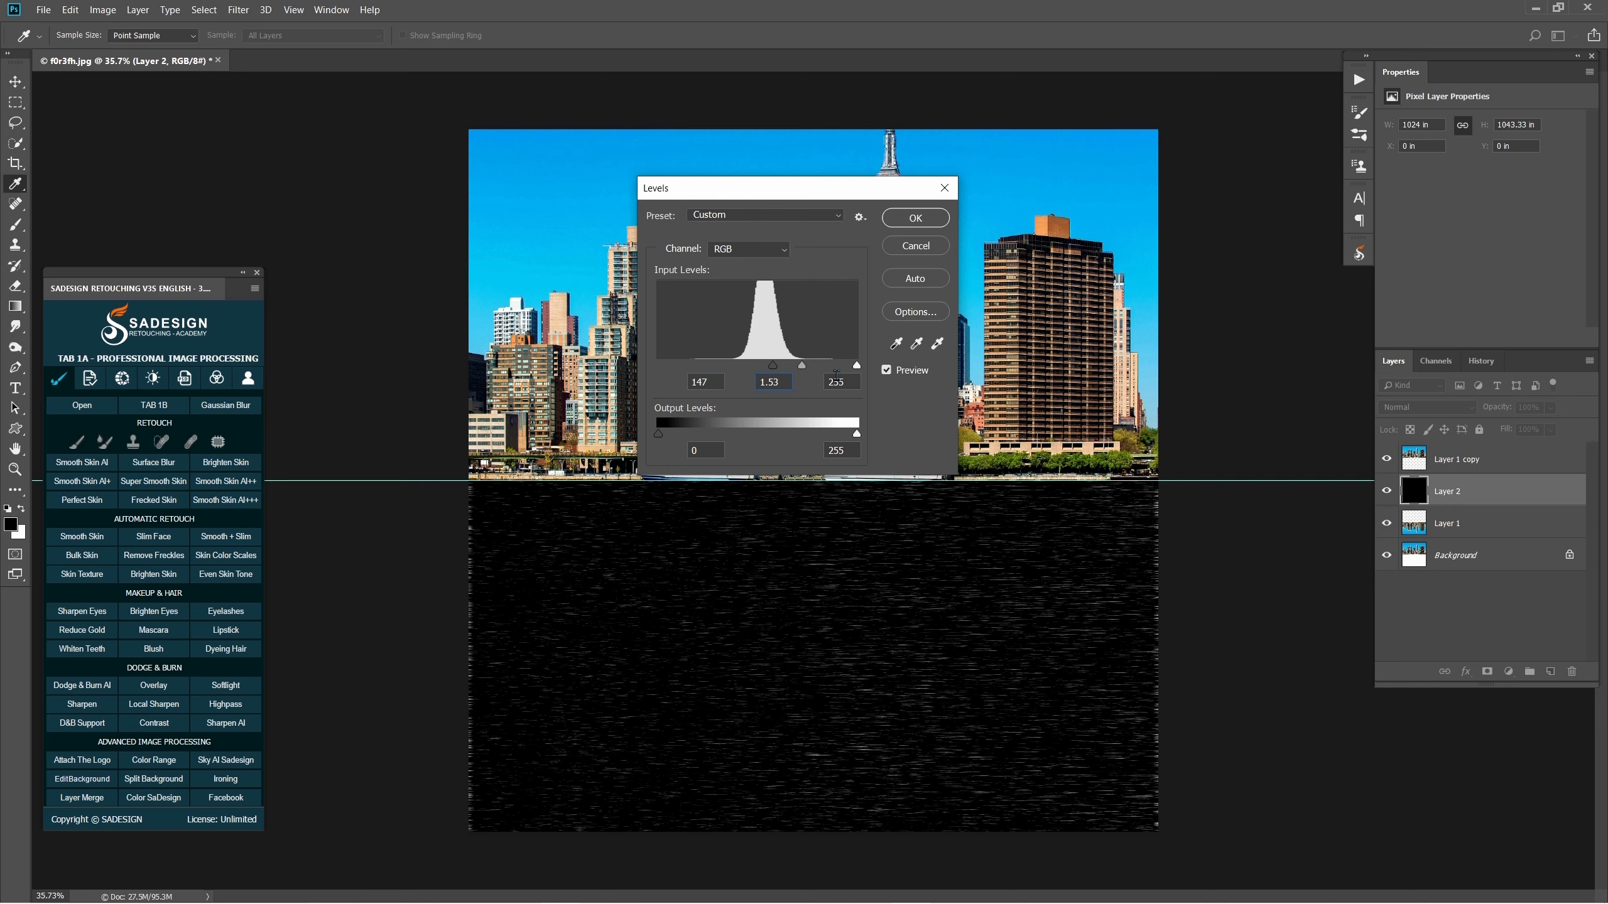
double_click(840, 382)
text(219)
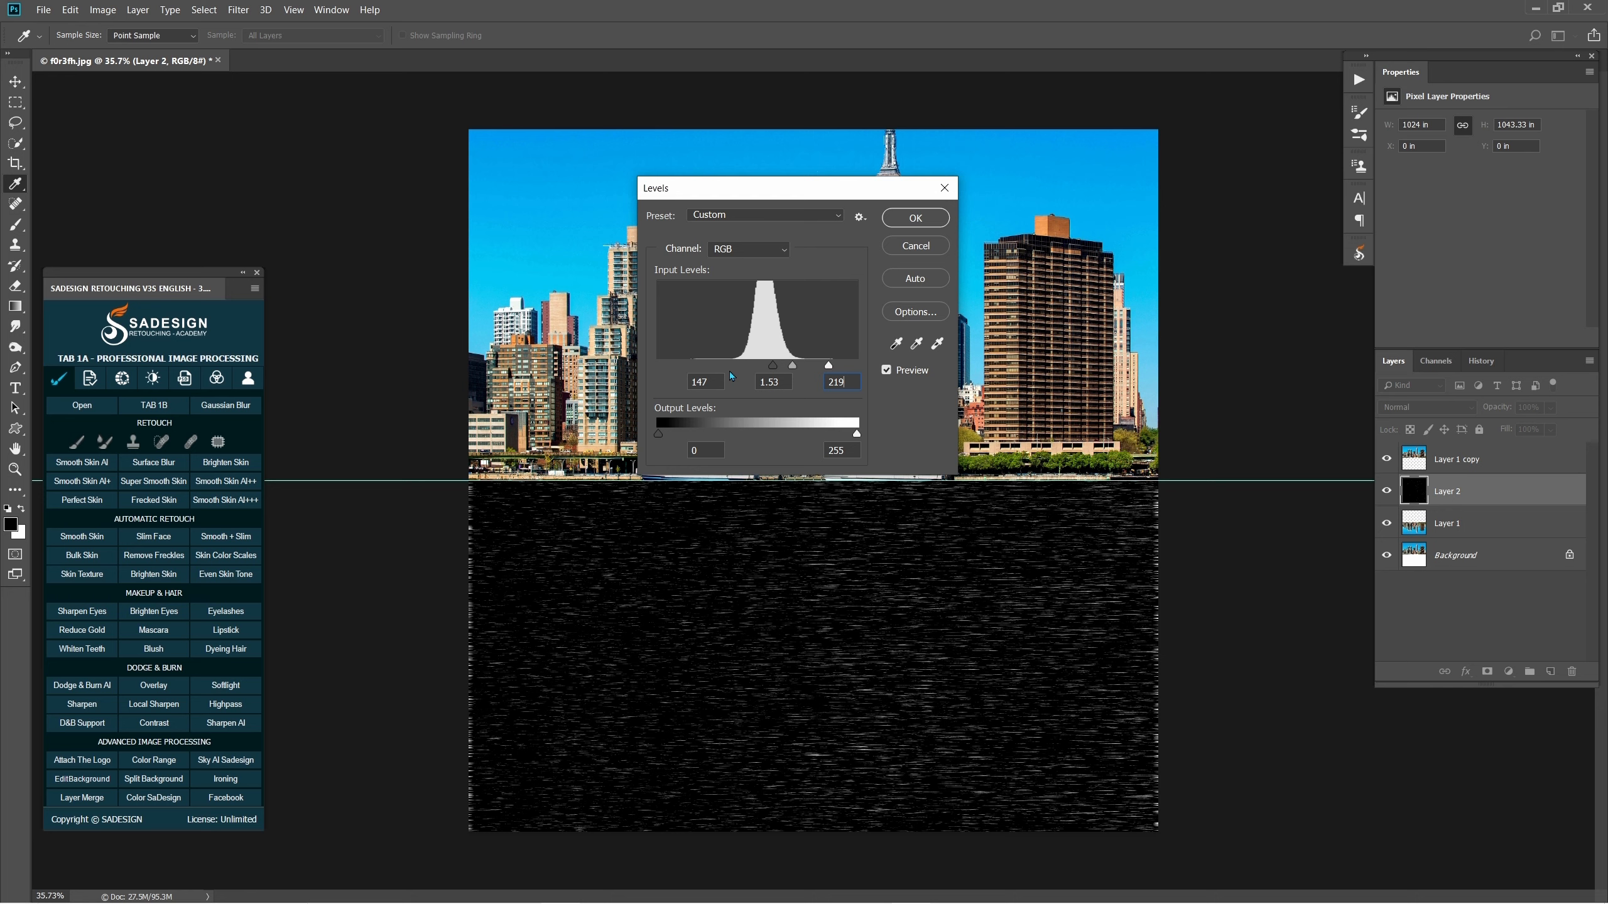
click(915, 218)
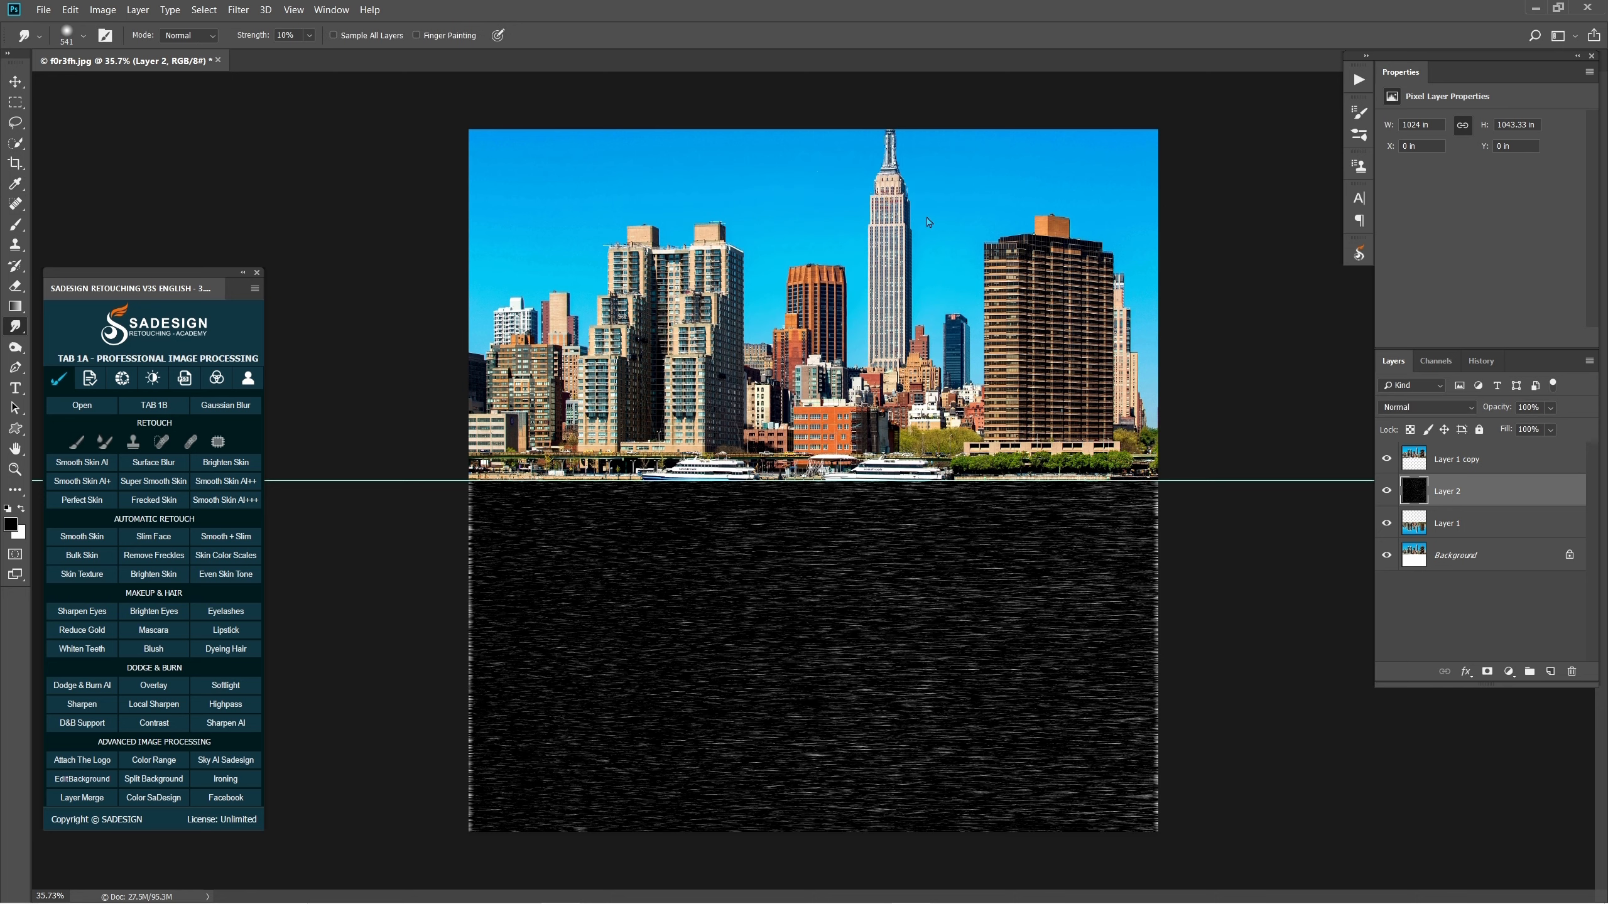
Step: Apply a Perspective transform to the noise layer, widening its lower edge to about 147% width and narrowing its upper edge
key(ctrl+t)
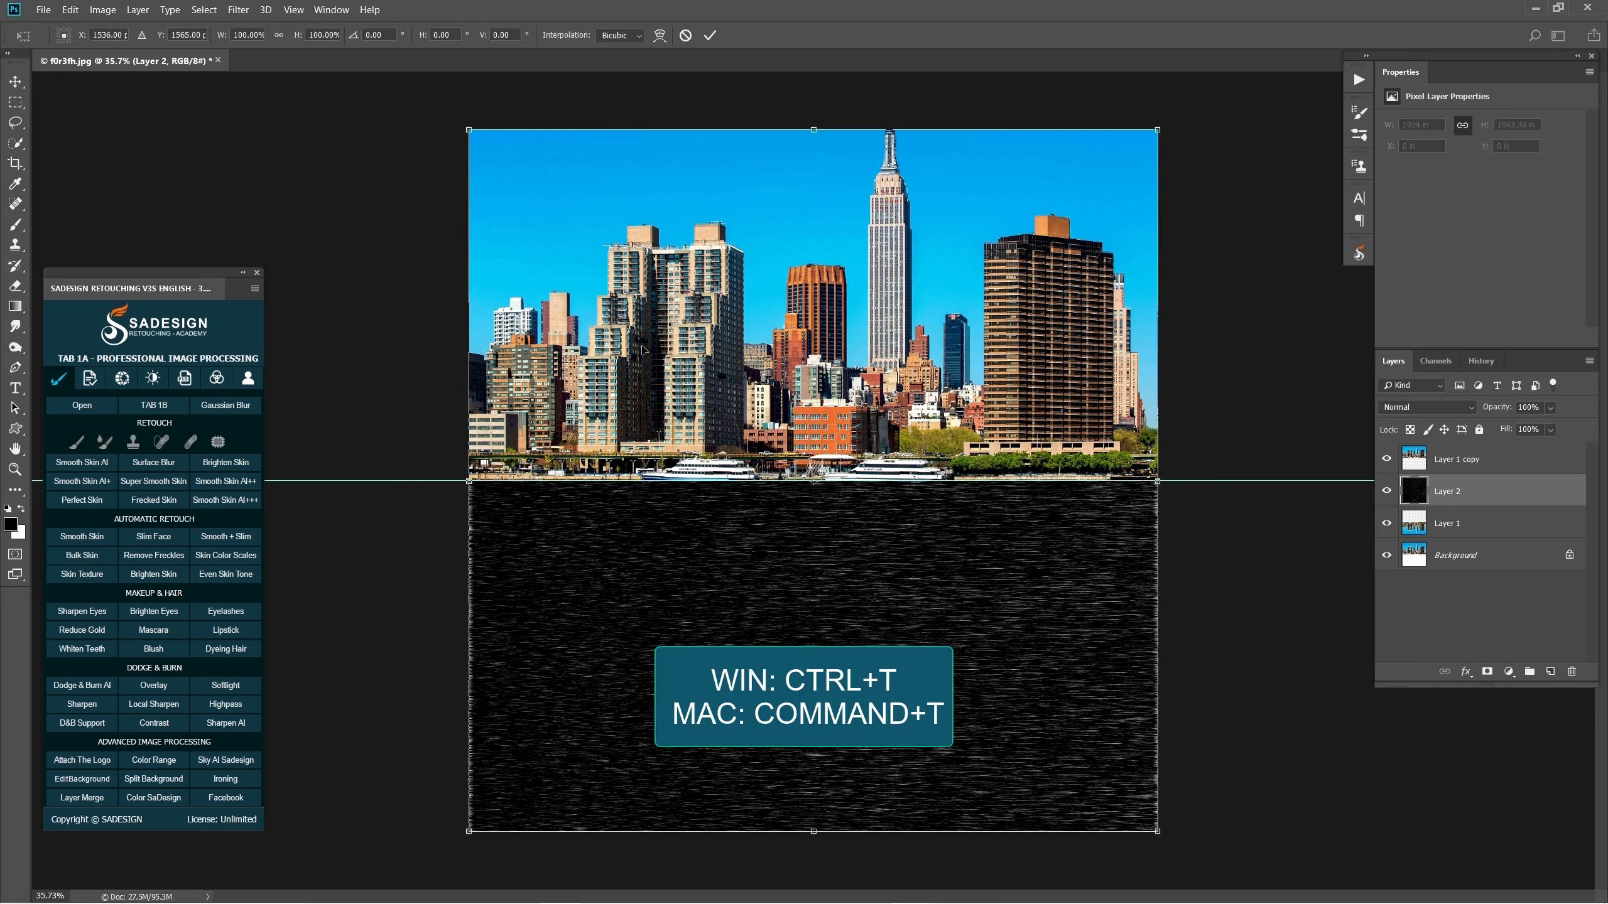
click(71, 10)
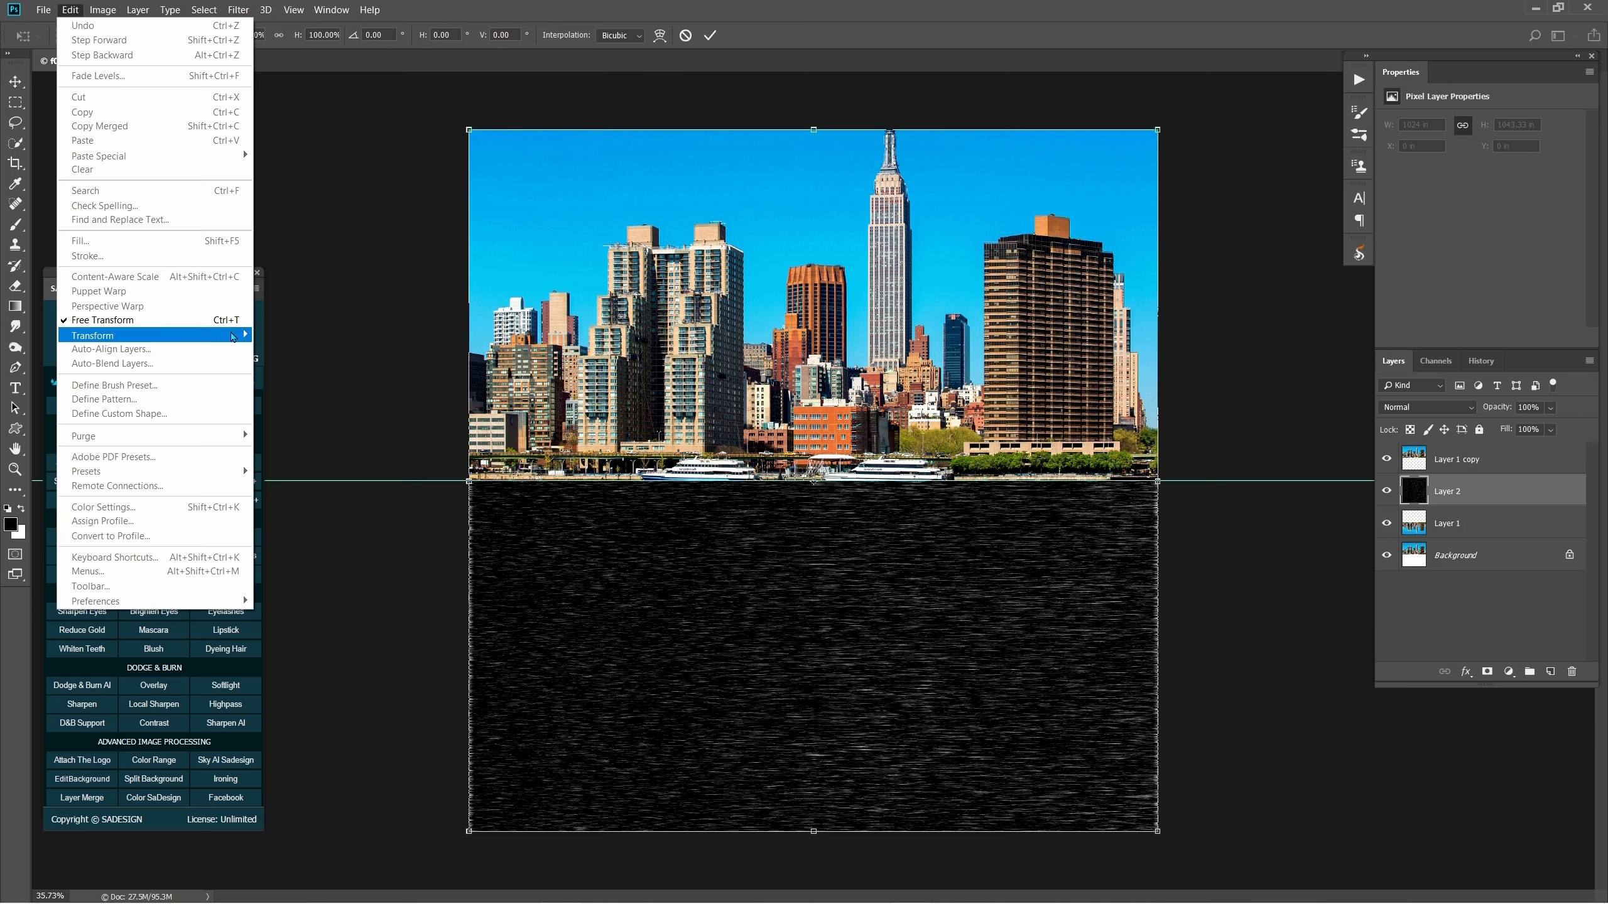
mouse_move(233, 337)
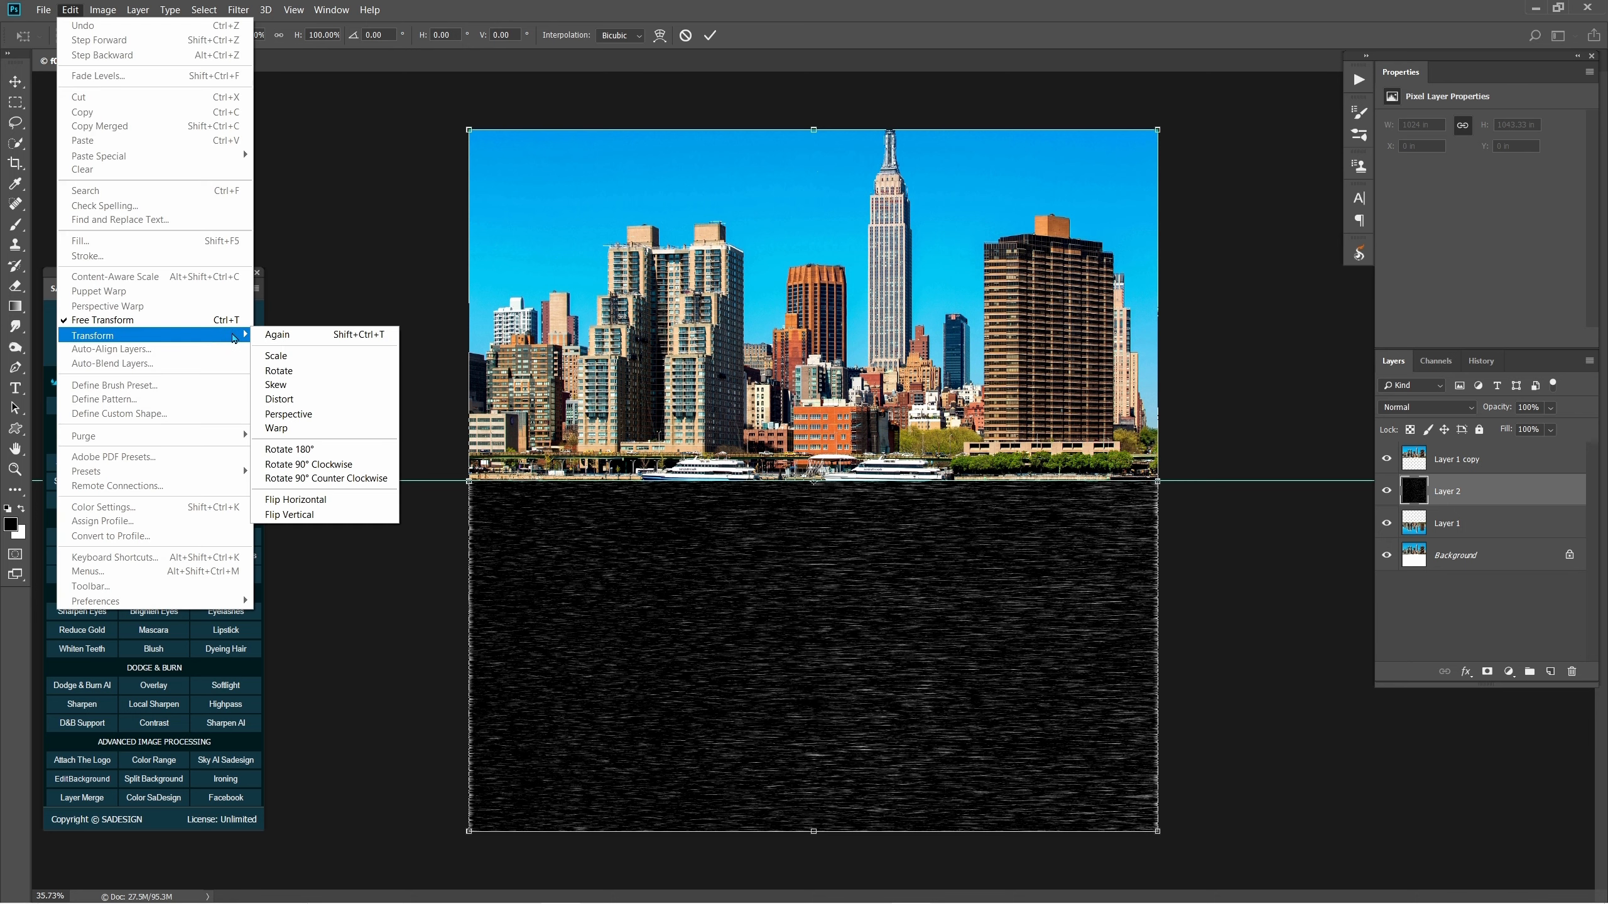
click(333, 415)
key(ctrl+minus)
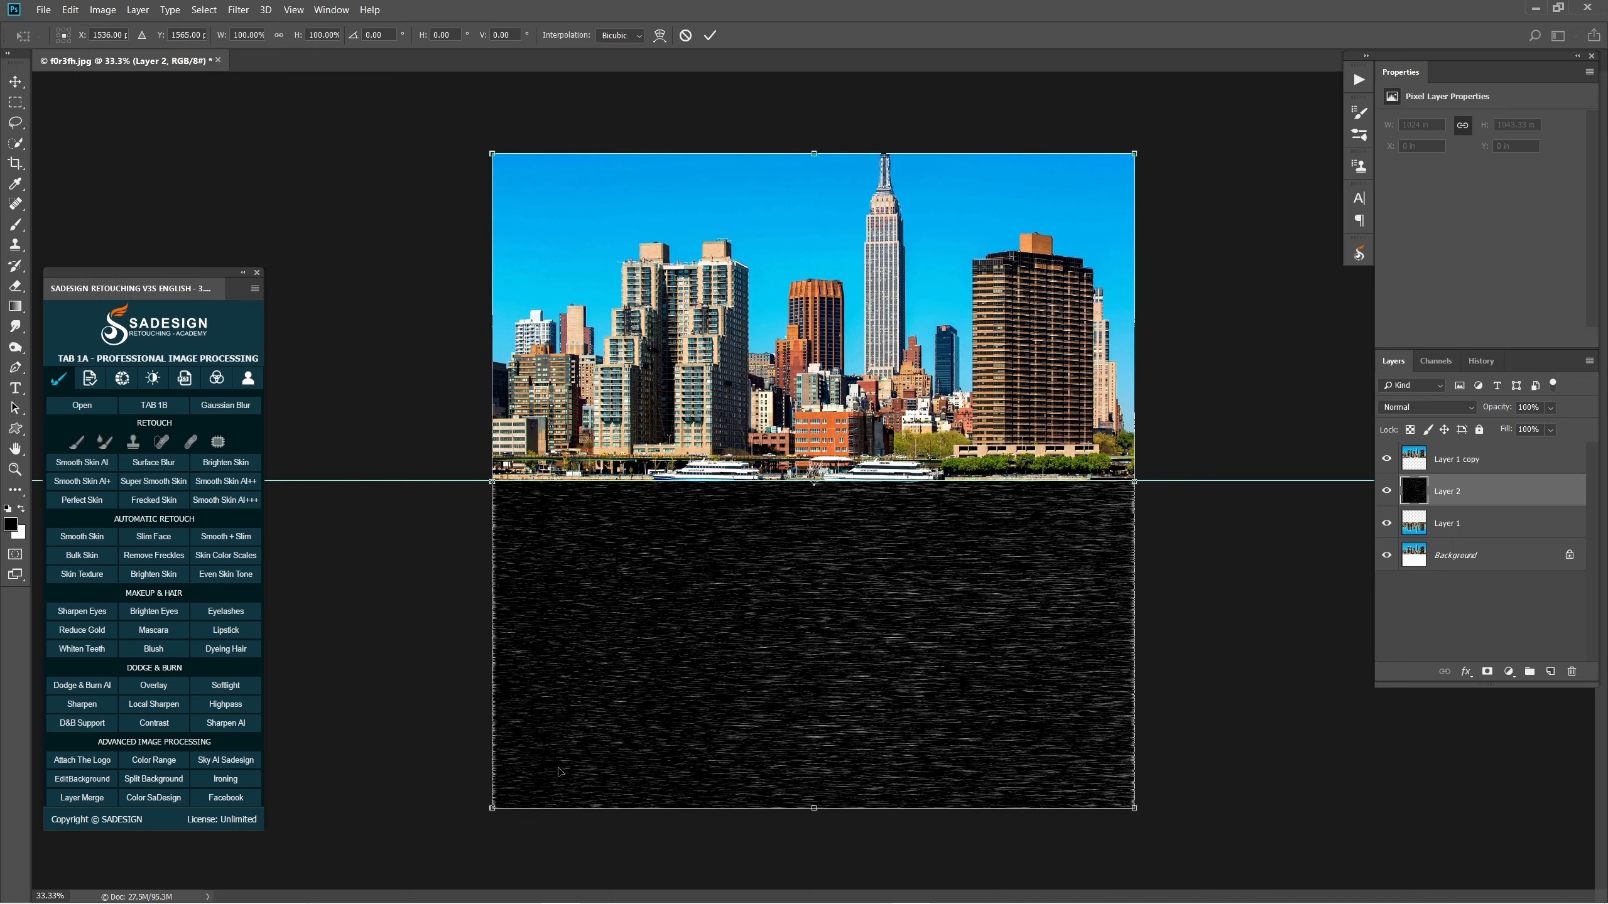
drag(493, 815, 340, 811)
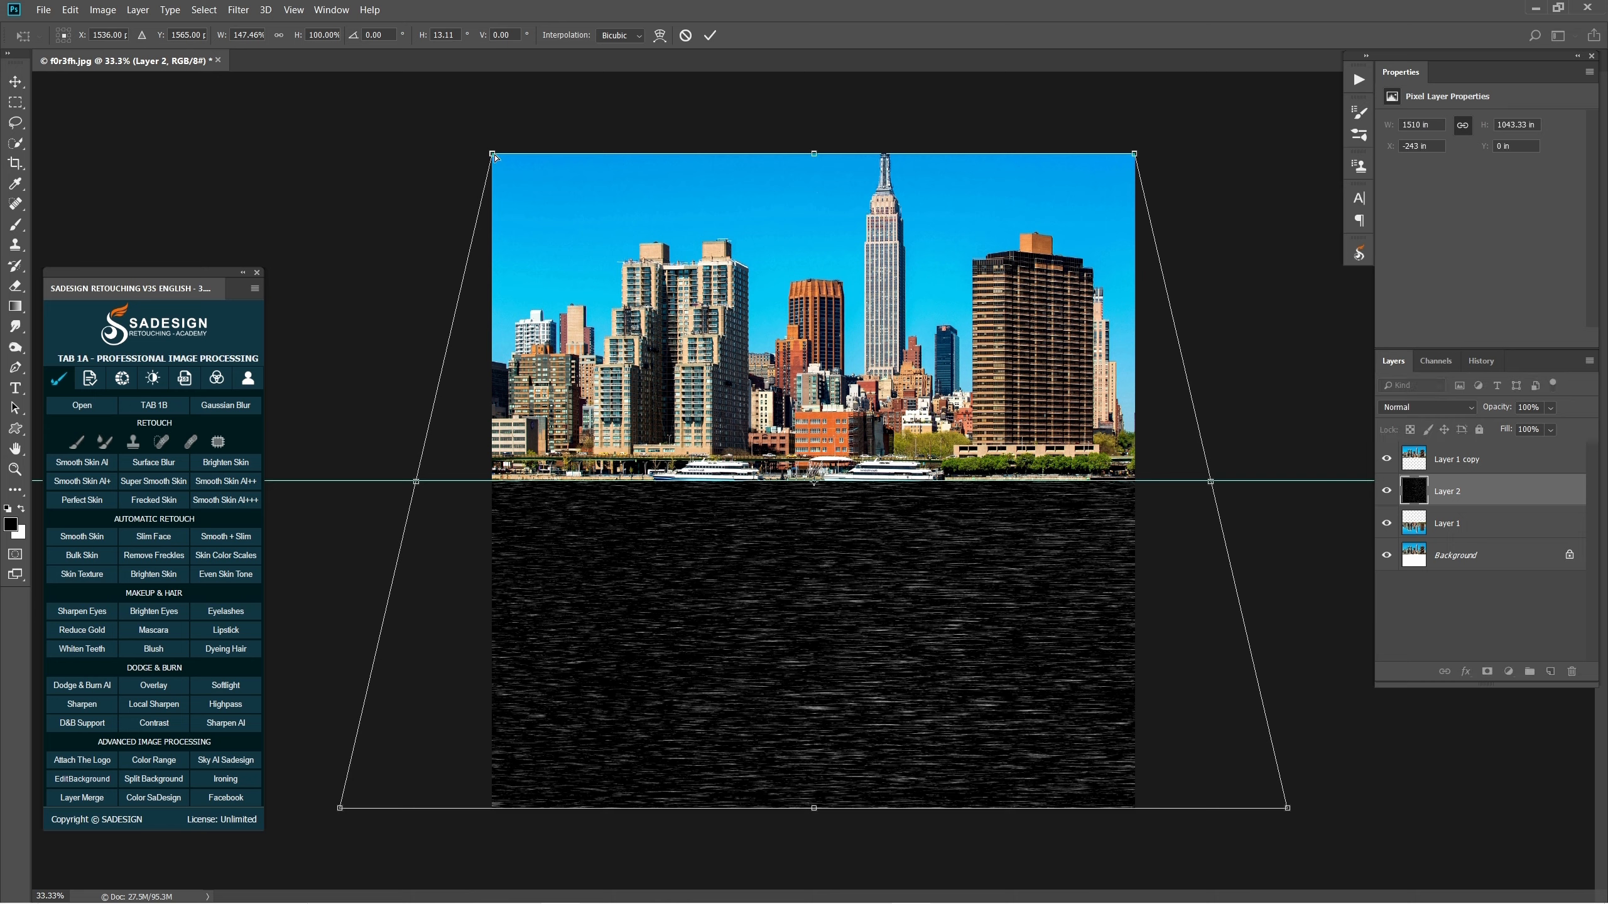
drag(494, 157, 619, 189)
key(Return)
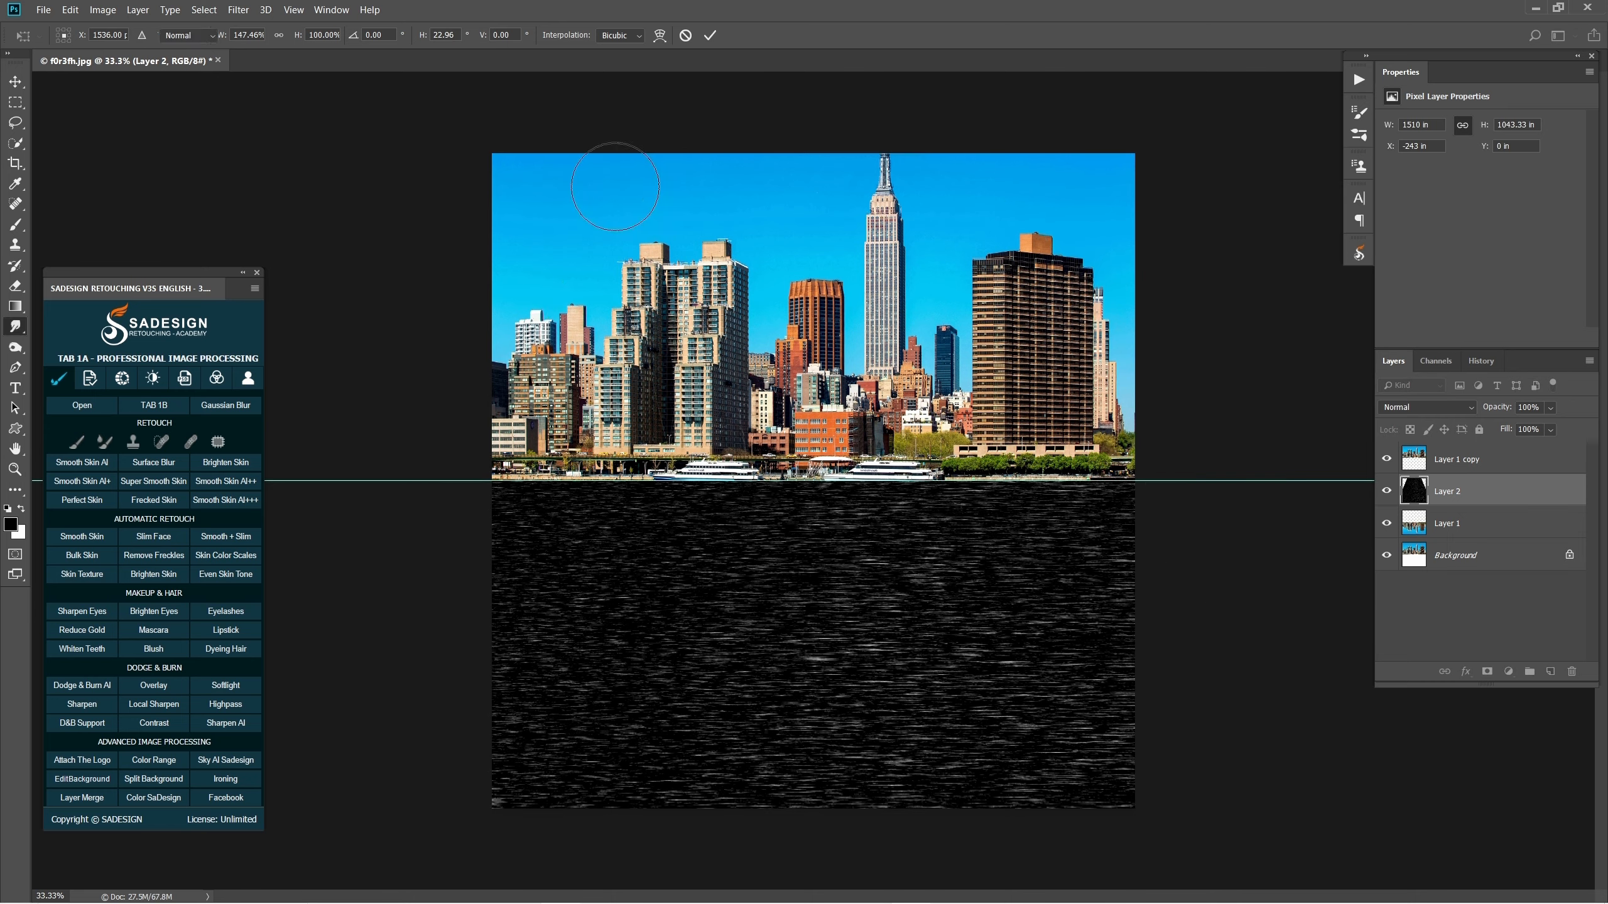
Step: Apply a Gaussian Blur with a 2.0 pixel radius to the noise layer and set its opacity to 30%
click(238, 9)
mouse_move(329, 179)
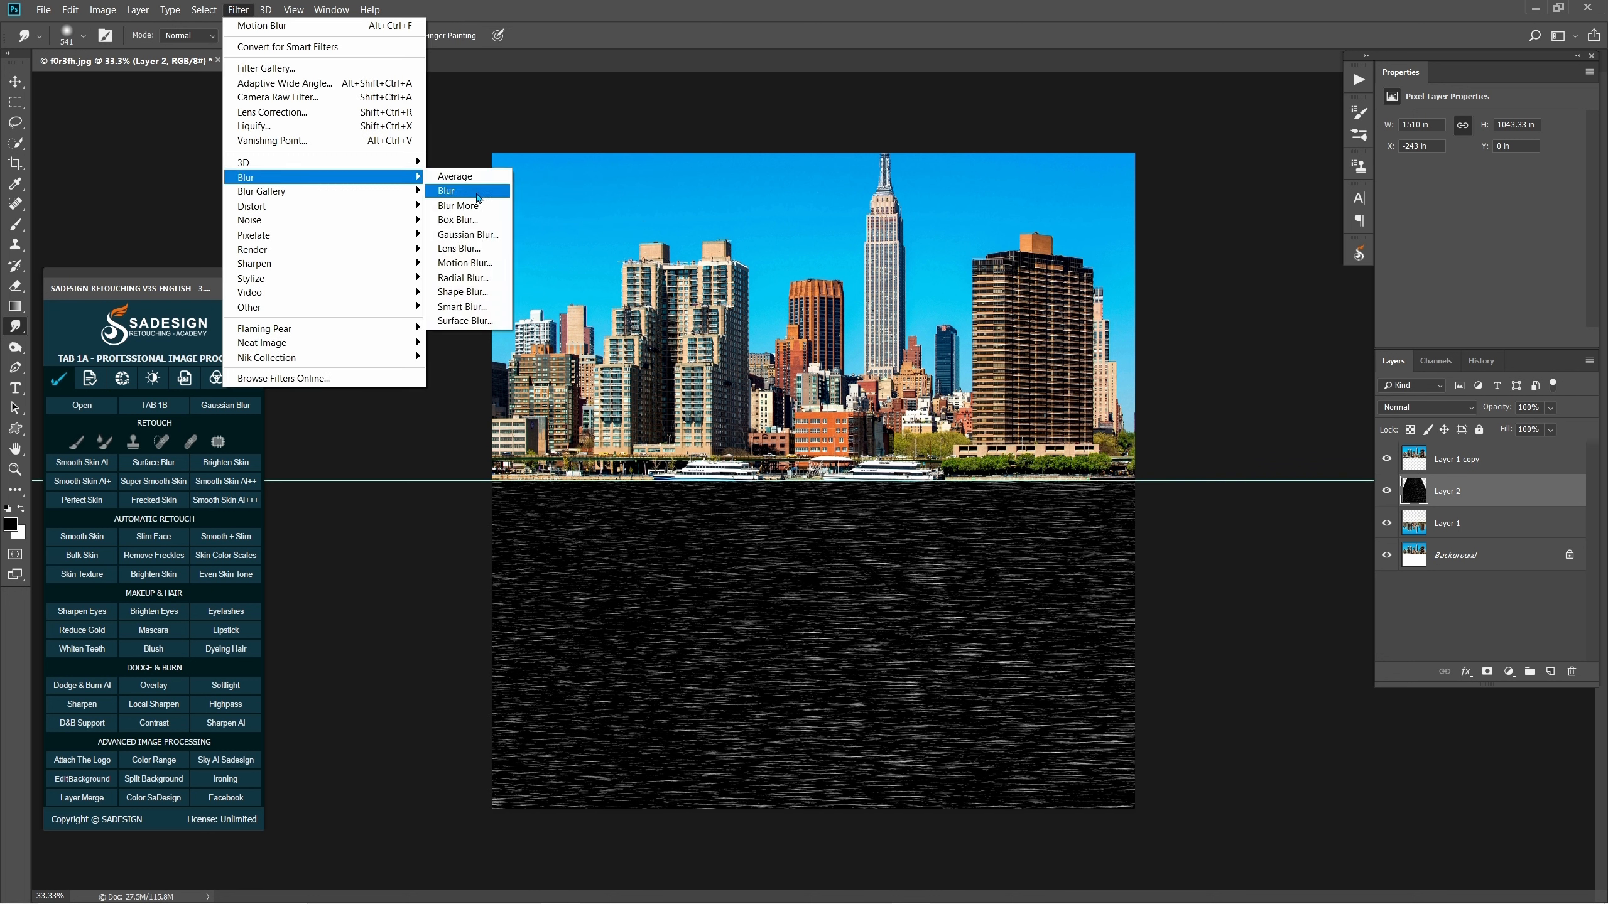
click(467, 234)
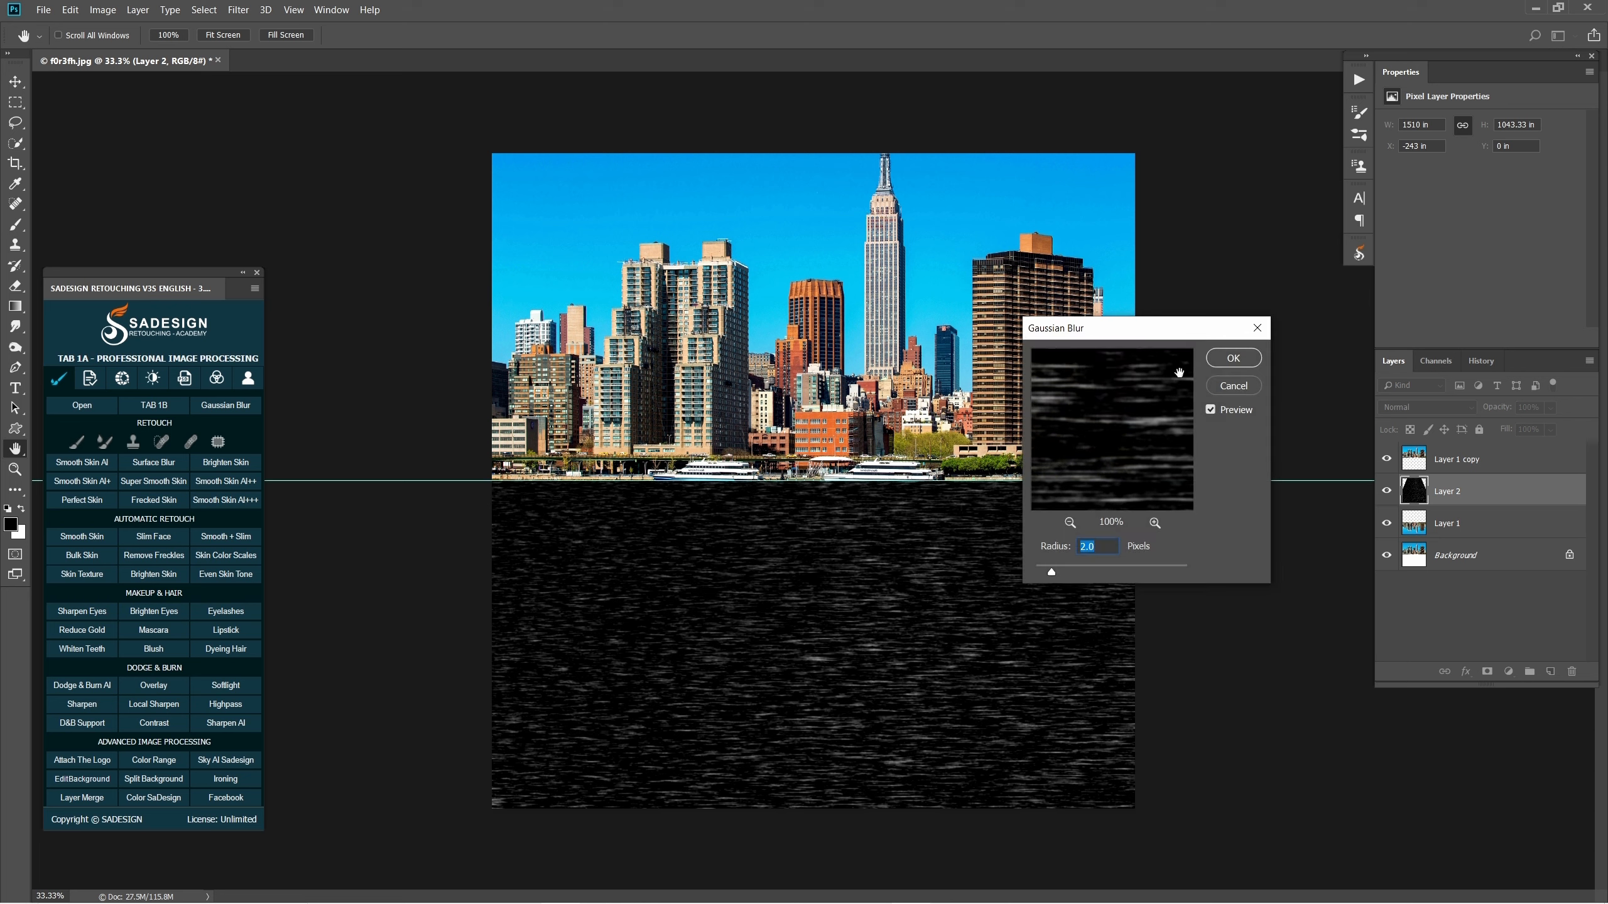
click(1241, 365)
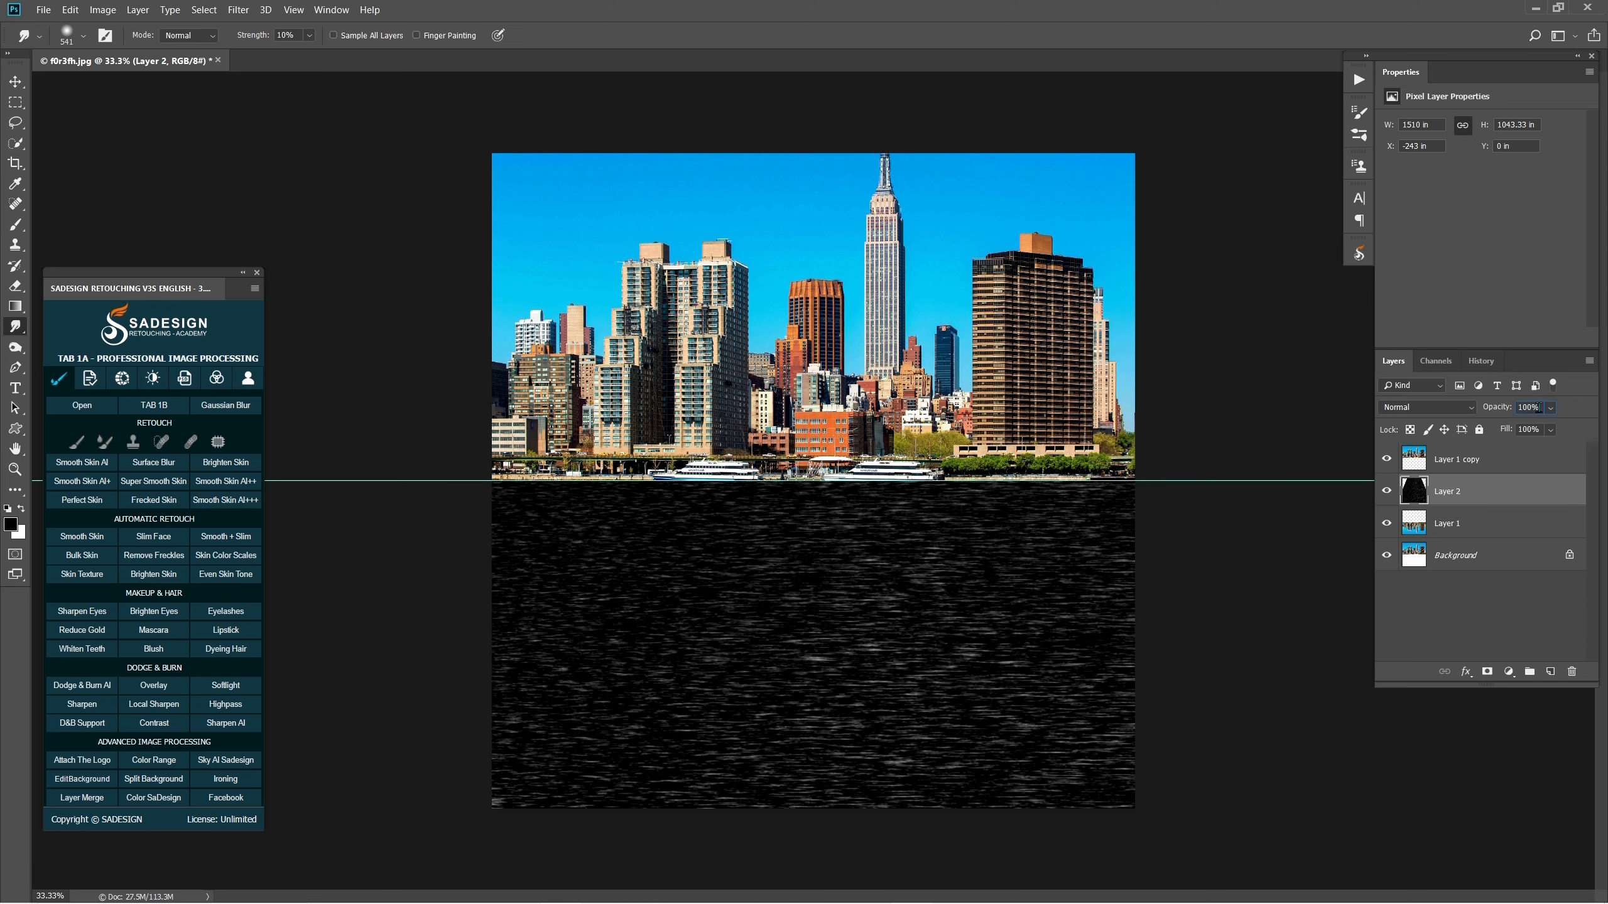
text(30)
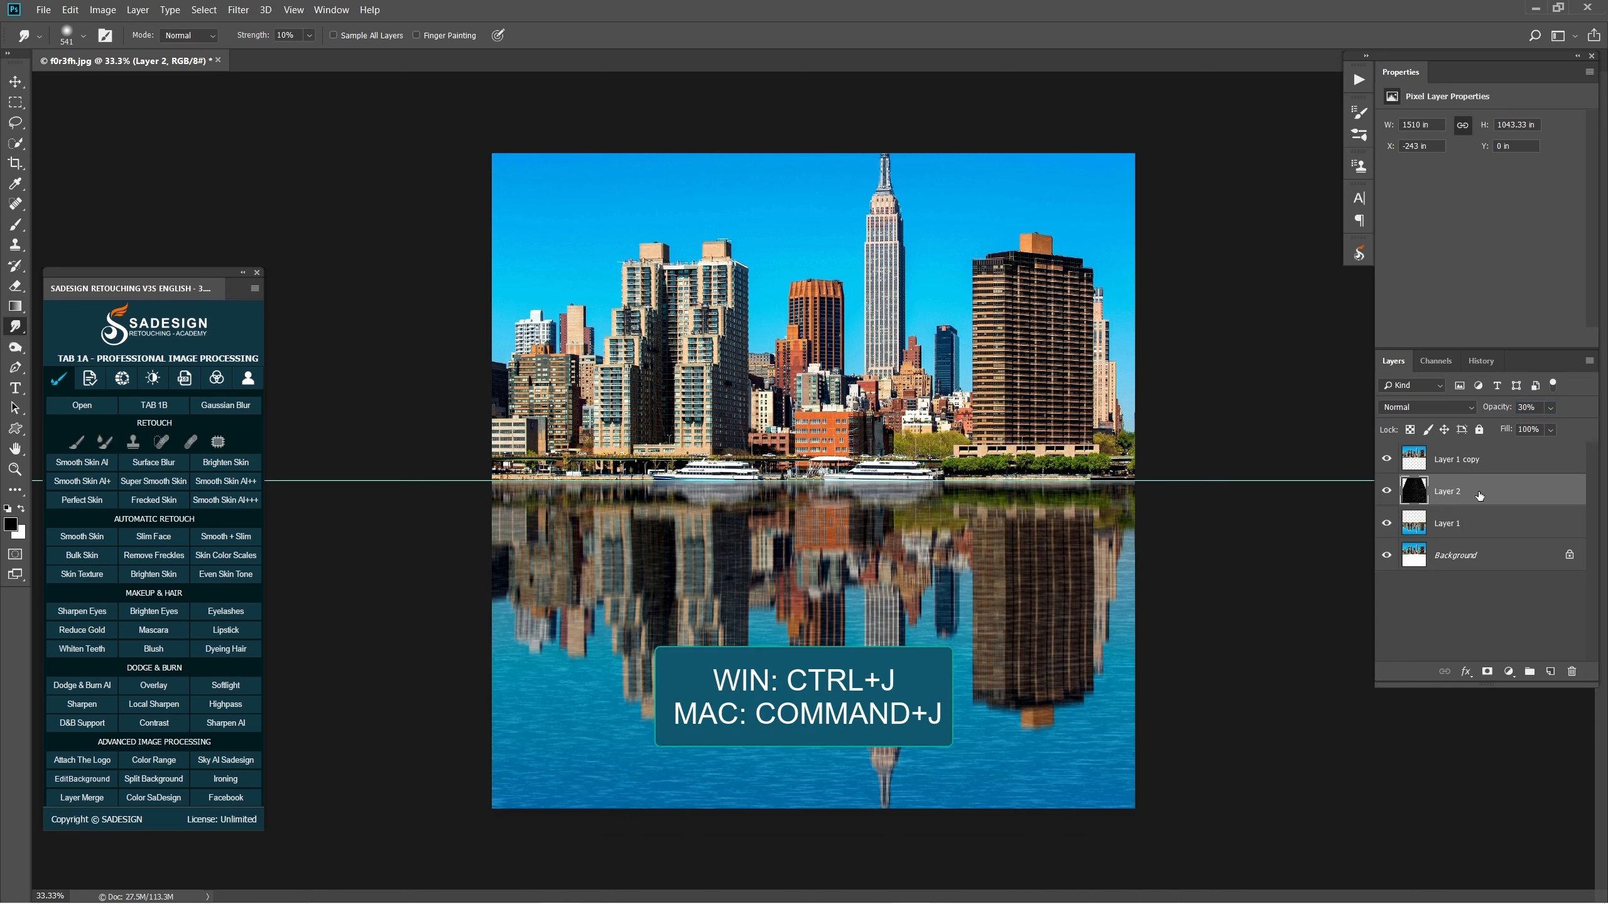
Step: Duplicate Layer 2, hide the copy, and set the original Layer 2 to the Soft Light blend mode
key(ctrl+j)
click(1387, 492)
click(1440, 520)
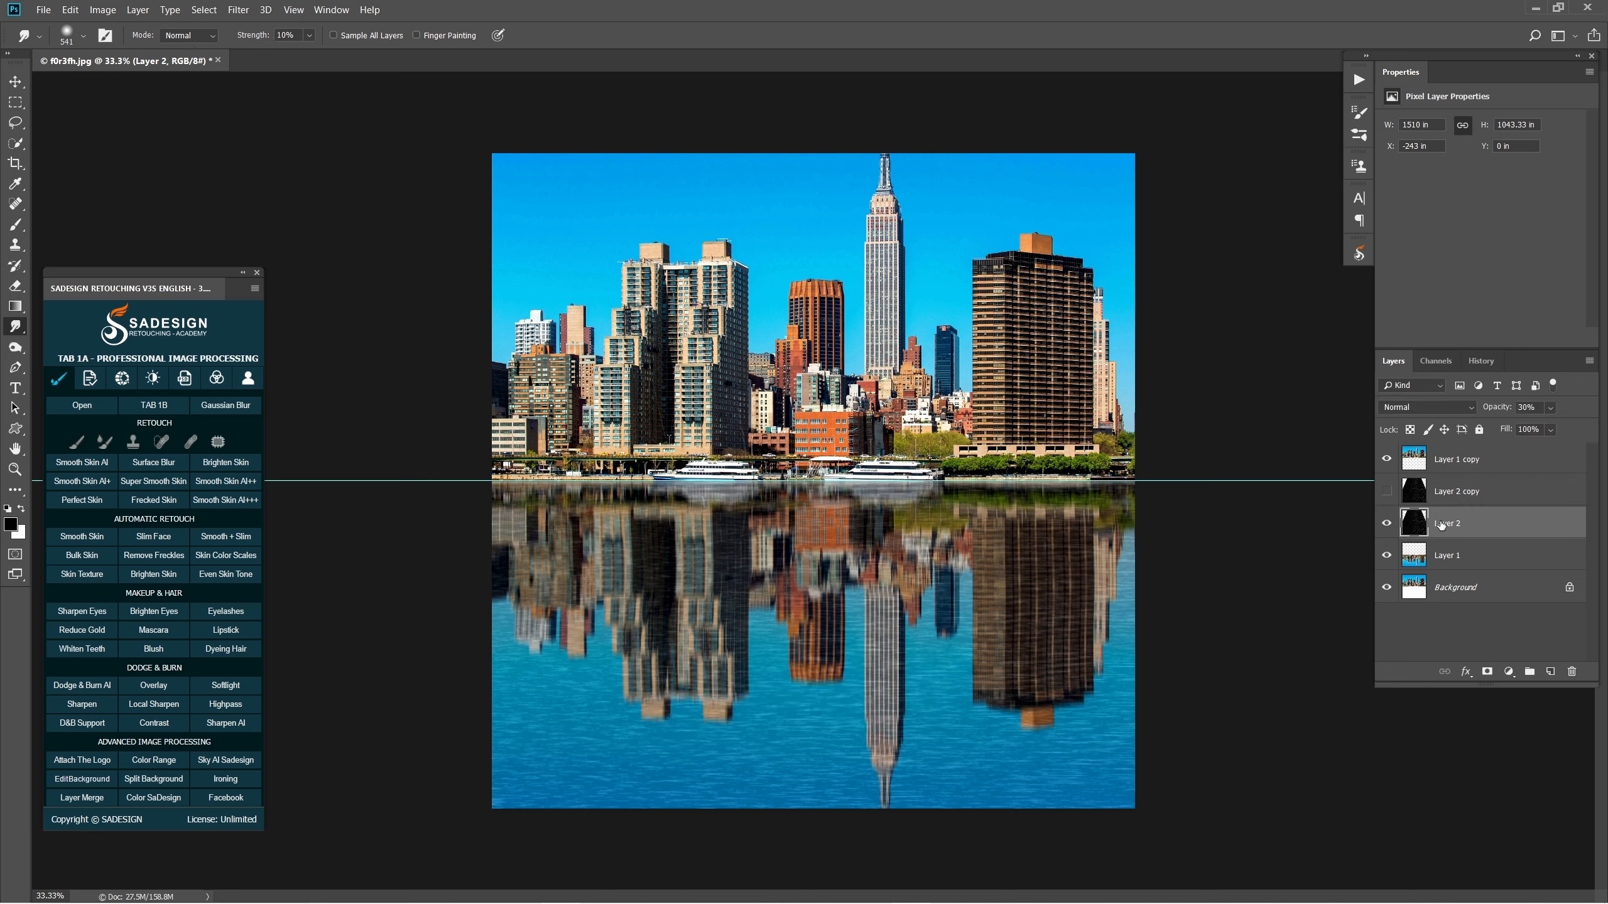
click(1413, 407)
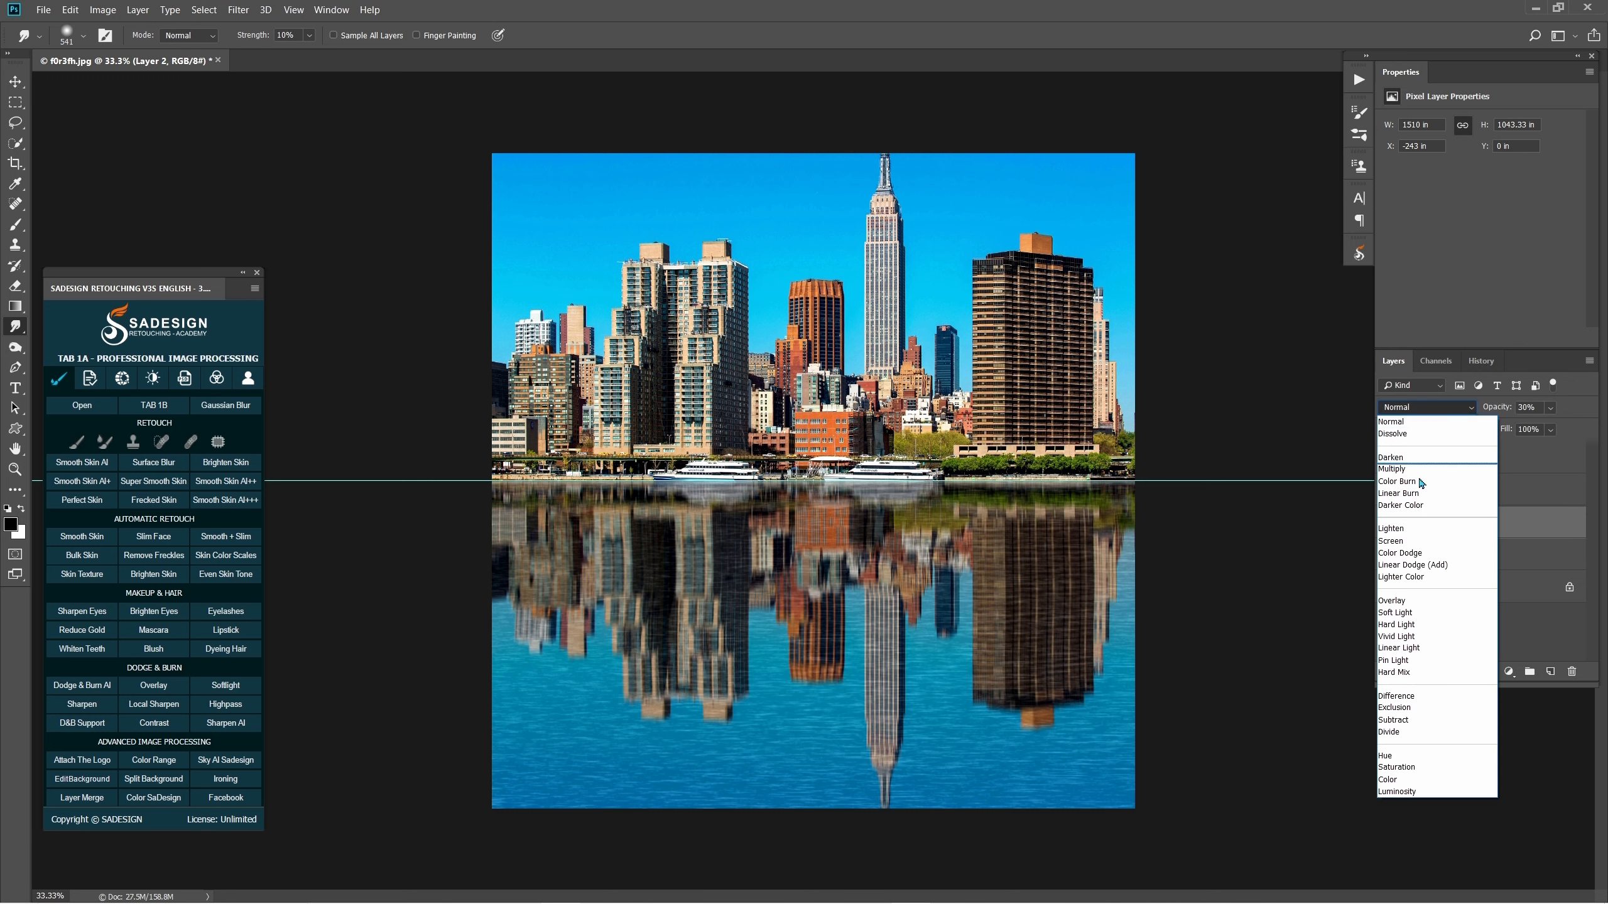
click(1453, 617)
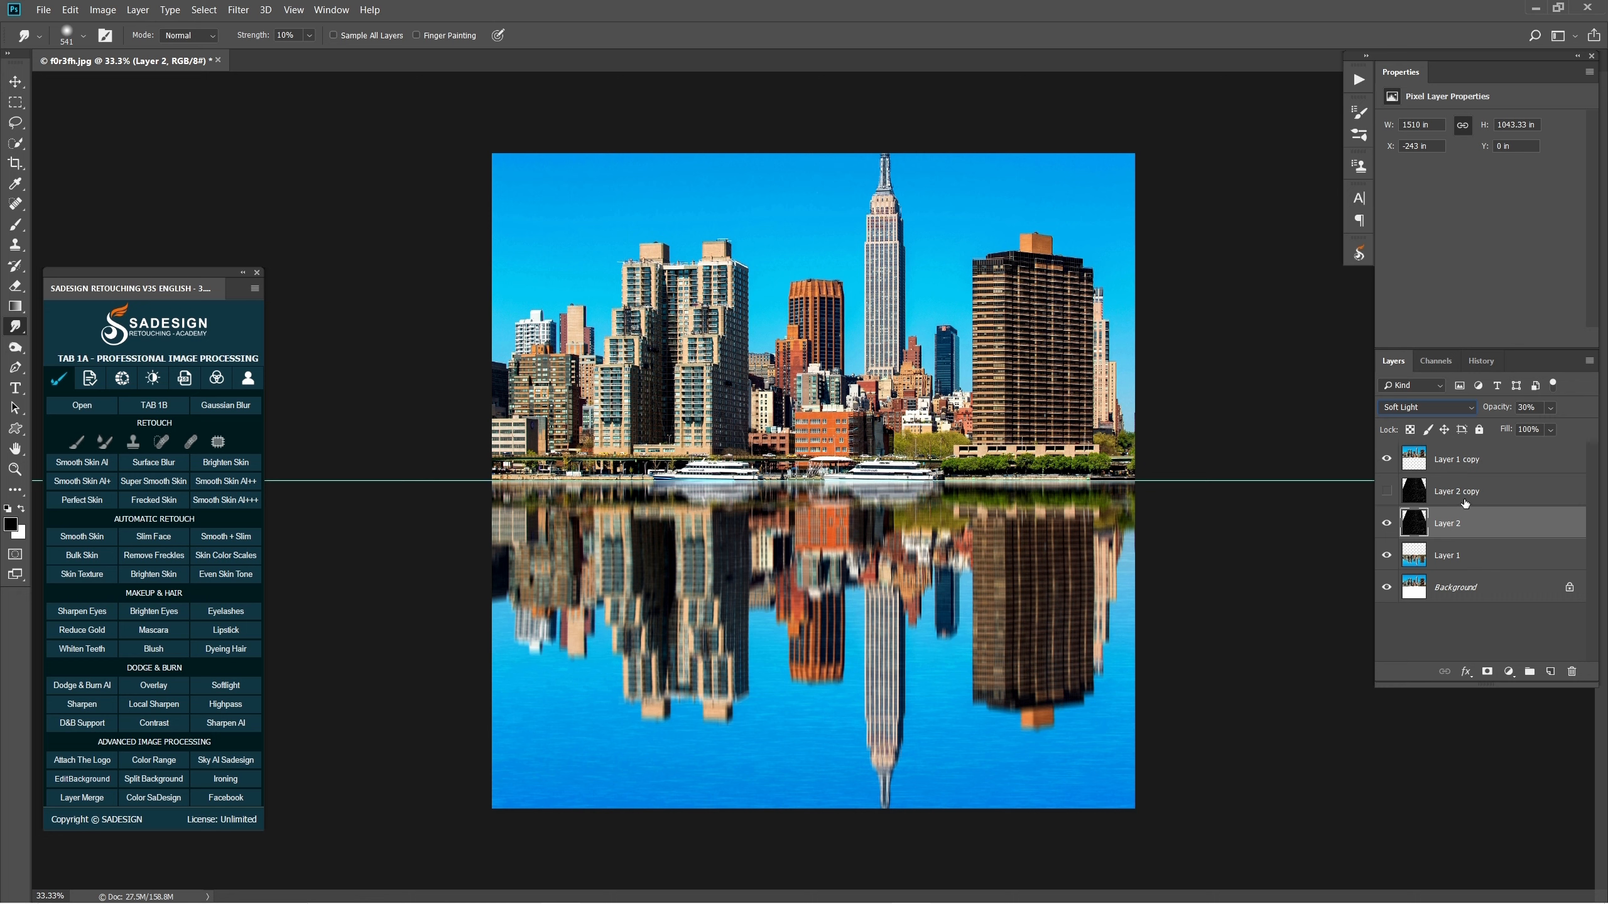
Step: Show Layer 2 copy, invert its colors and set its blend mode to Overlay
click(1433, 502)
click(1387, 491)
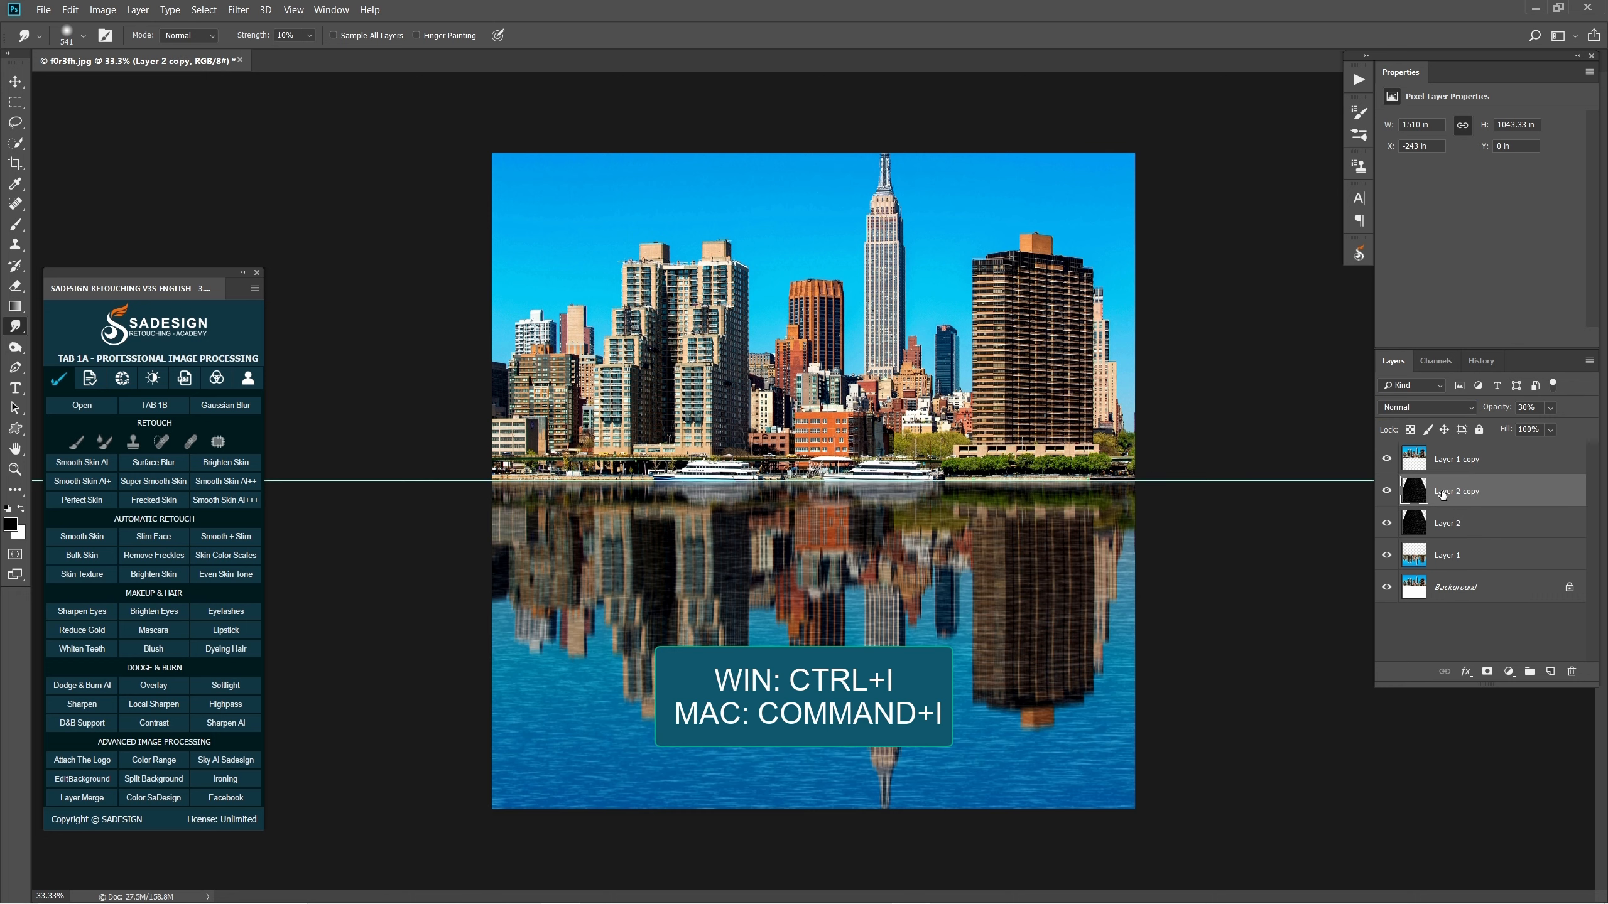
key(ctrl+i)
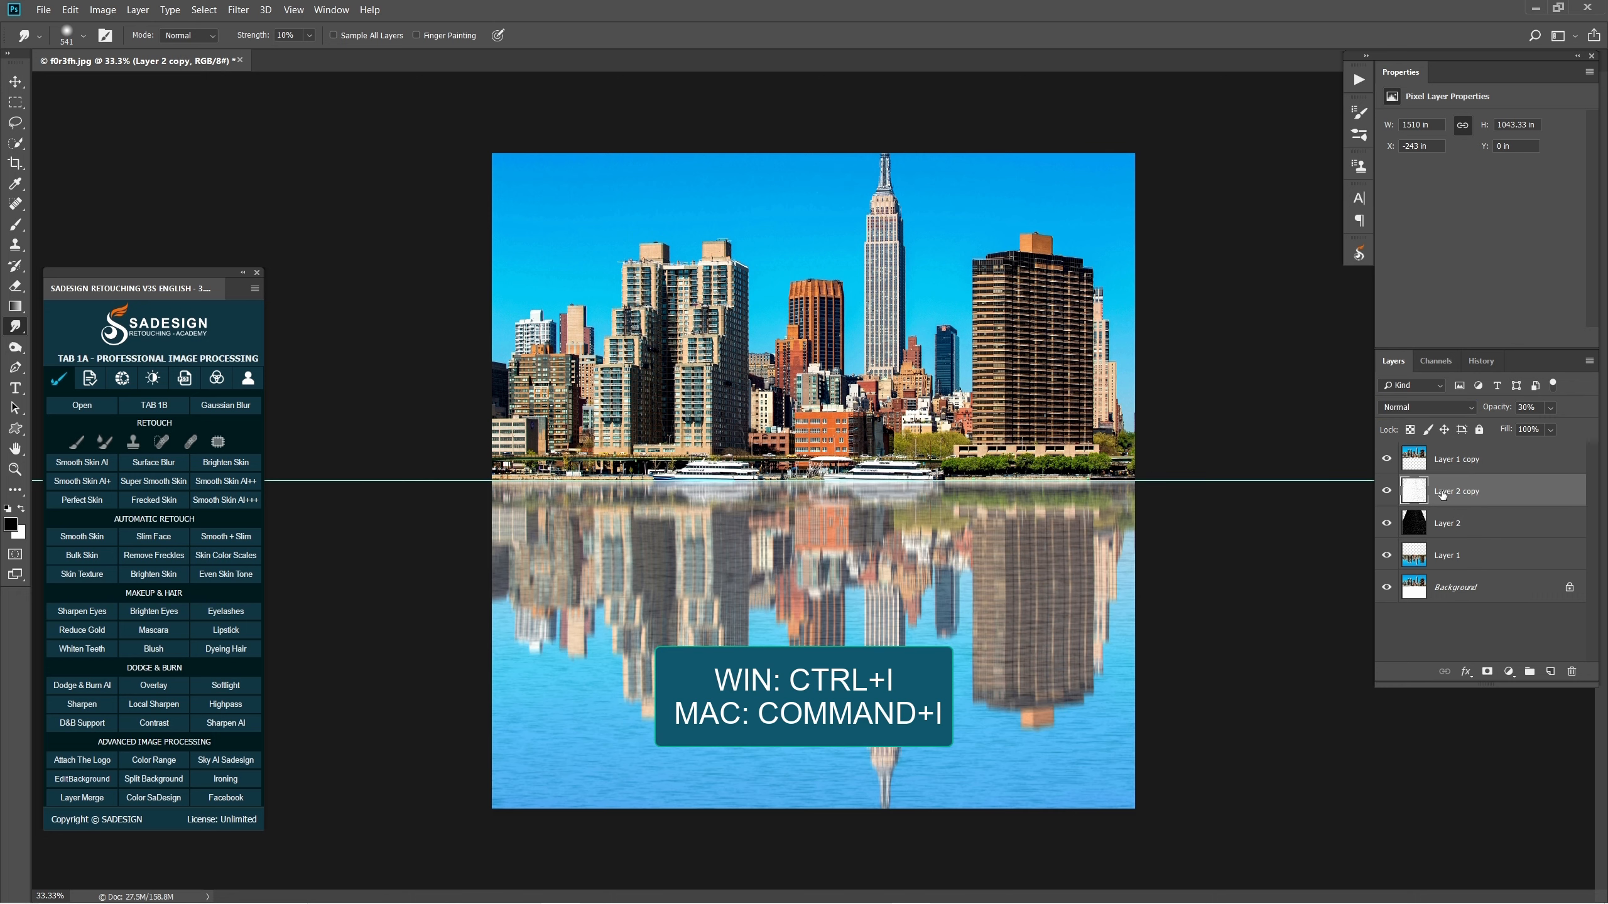
click(1409, 409)
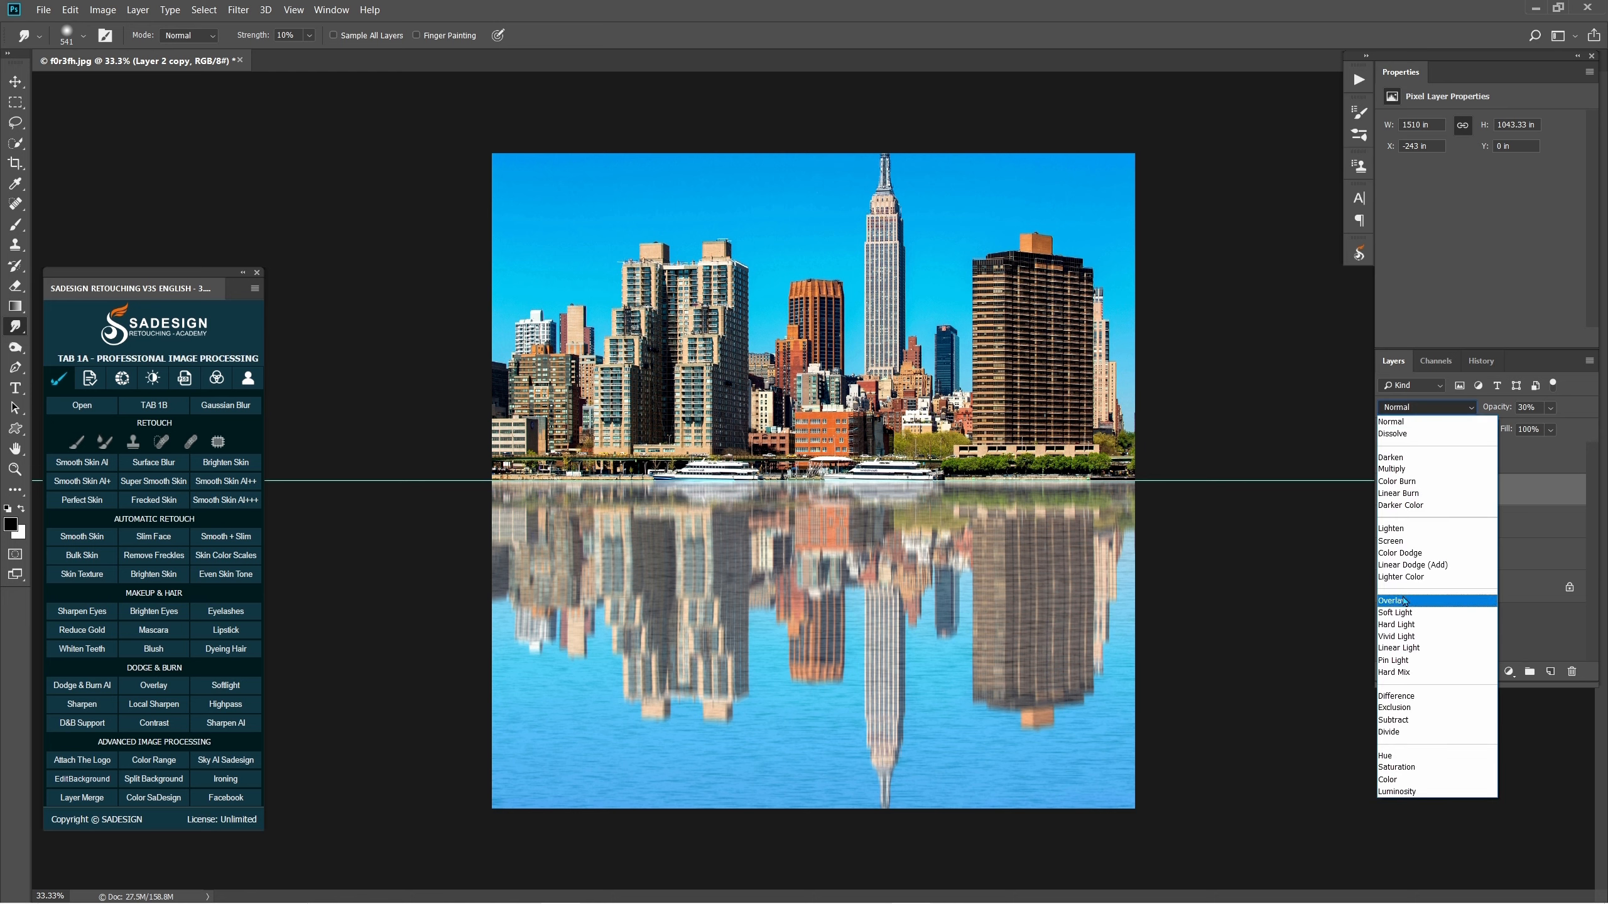
click(1404, 601)
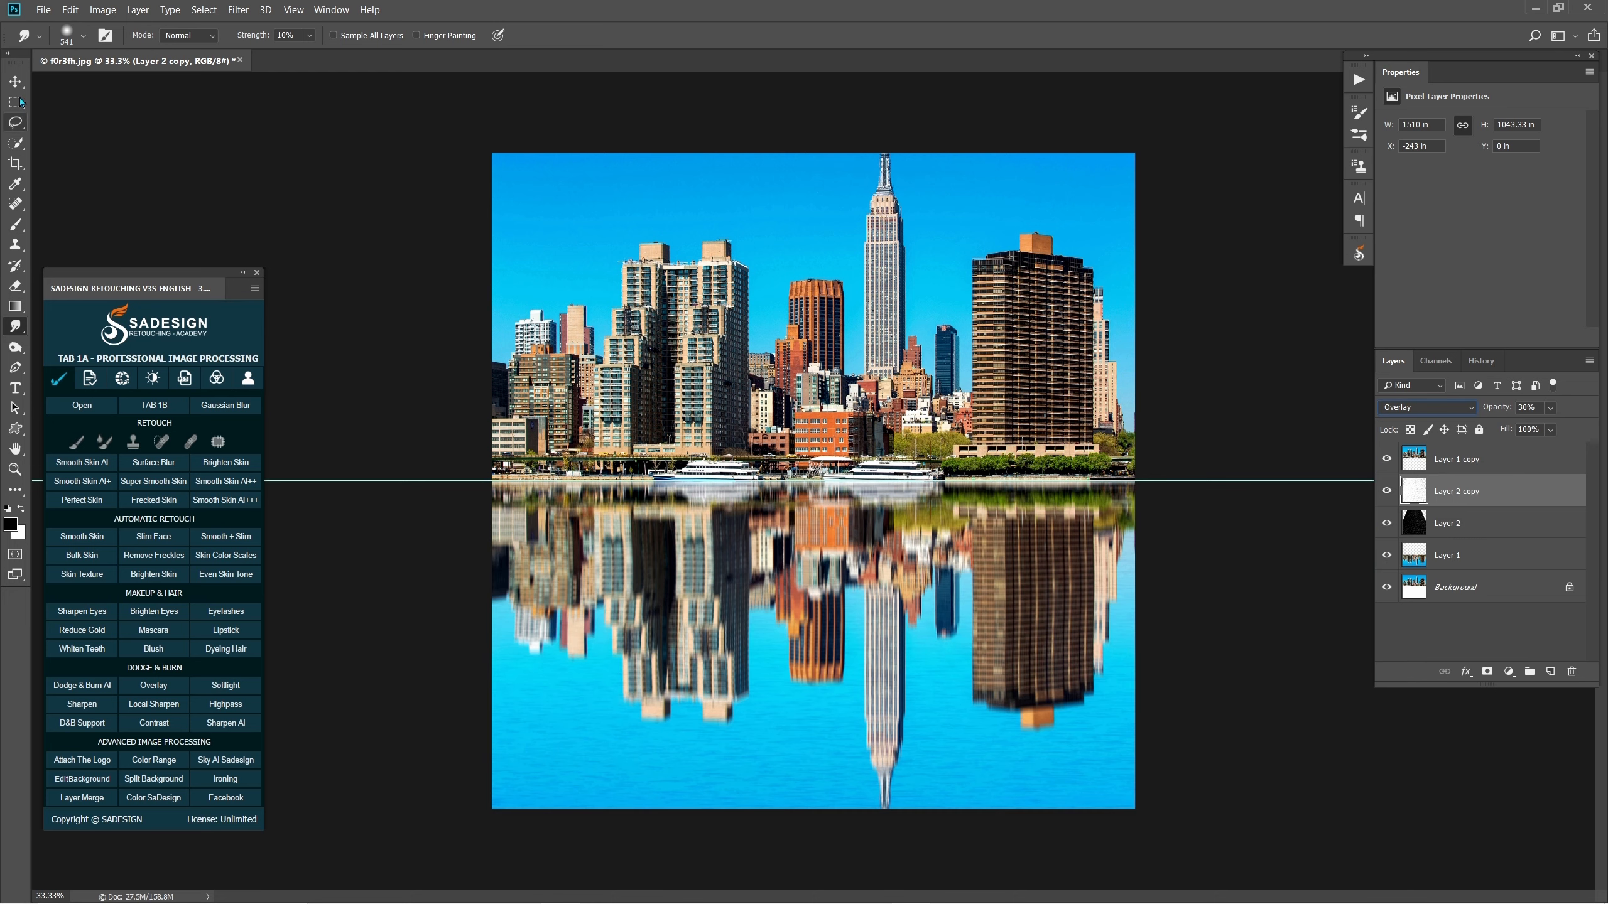
Step: Nudge Layer 2 copy slightly downward with the Move tool and toggle its visibility to compare the ripples
click(14, 88)
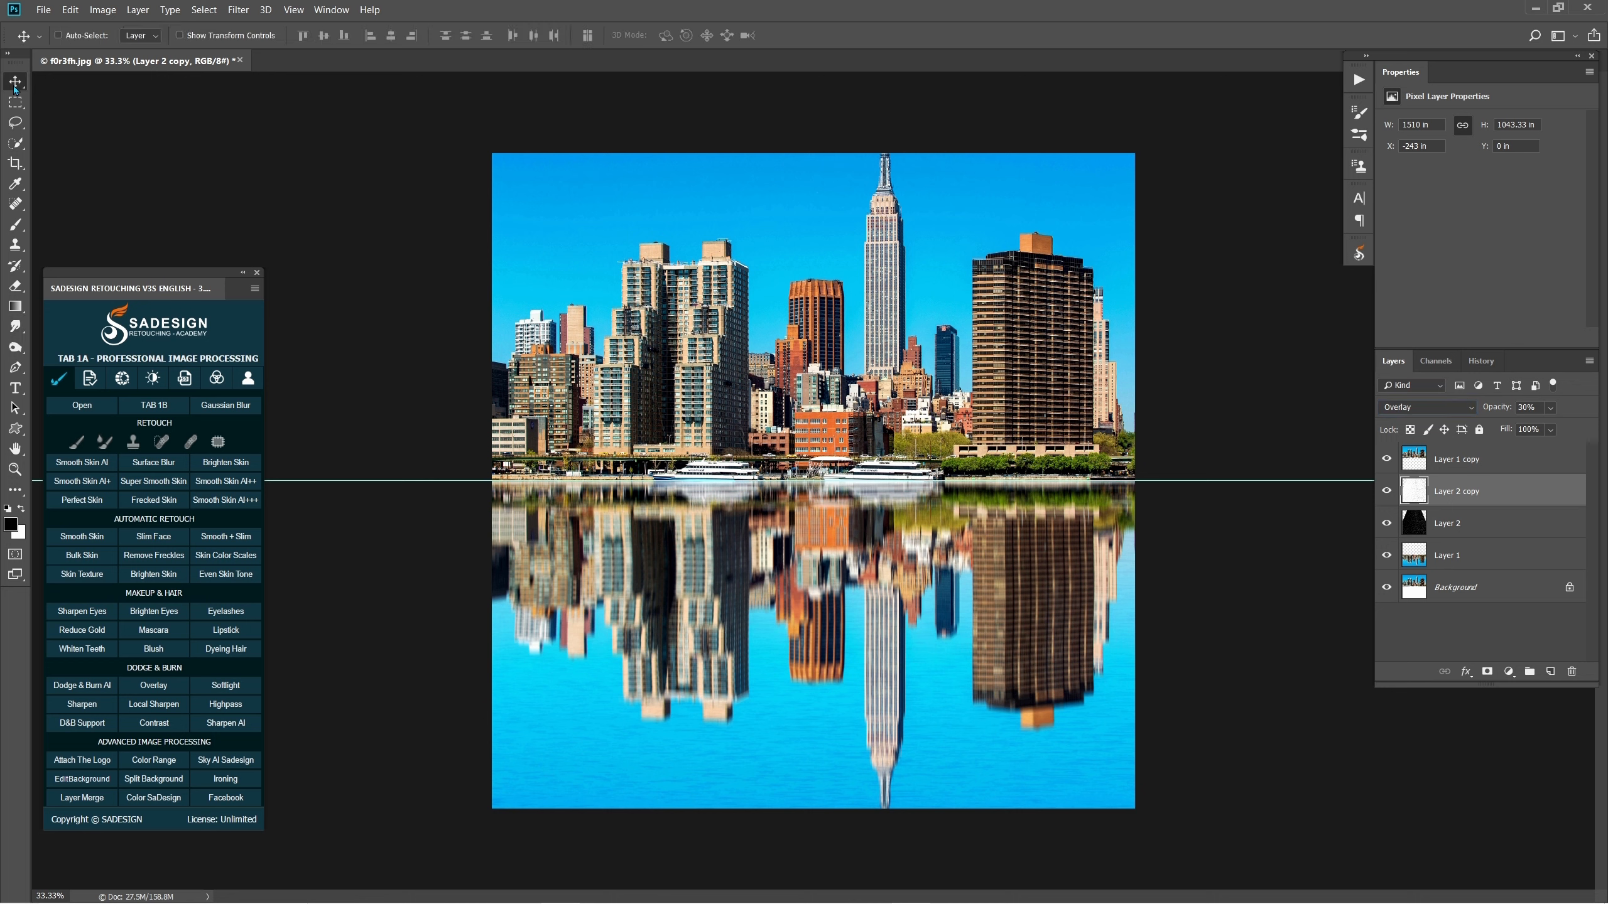
key(Down)
key(Down)
click(1386, 491)
click(1386, 491)
Step: Soften the ripple texture on Layer 2 across the reflection with the Blur tool at 100% strength, then compare with the layer hidden
click(1463, 526)
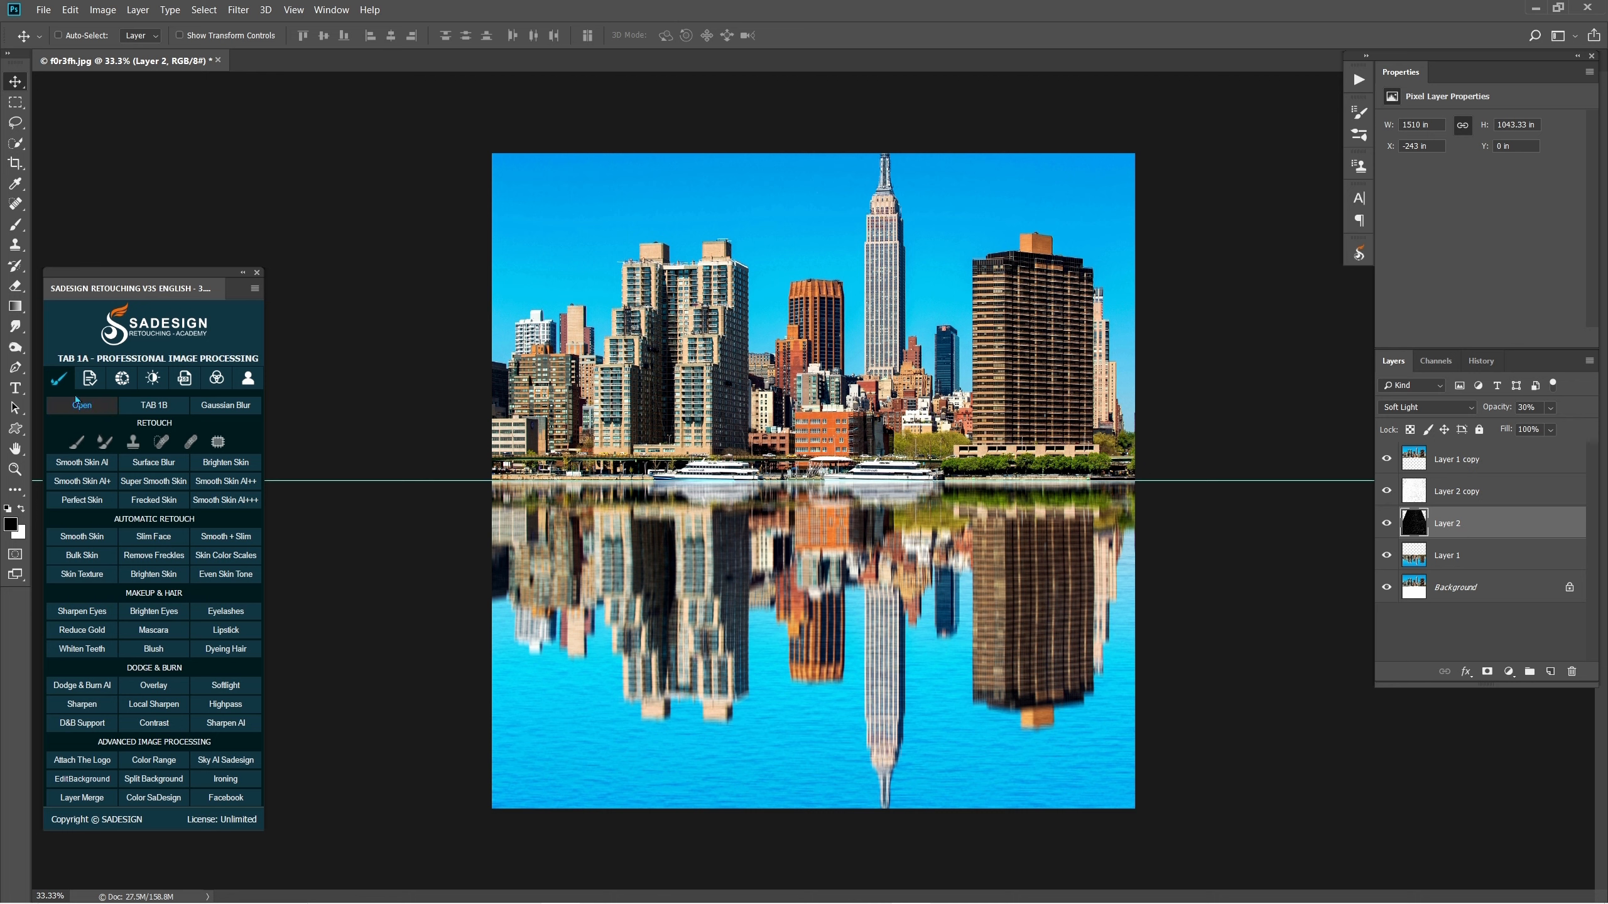
click(15, 326)
click(71, 326)
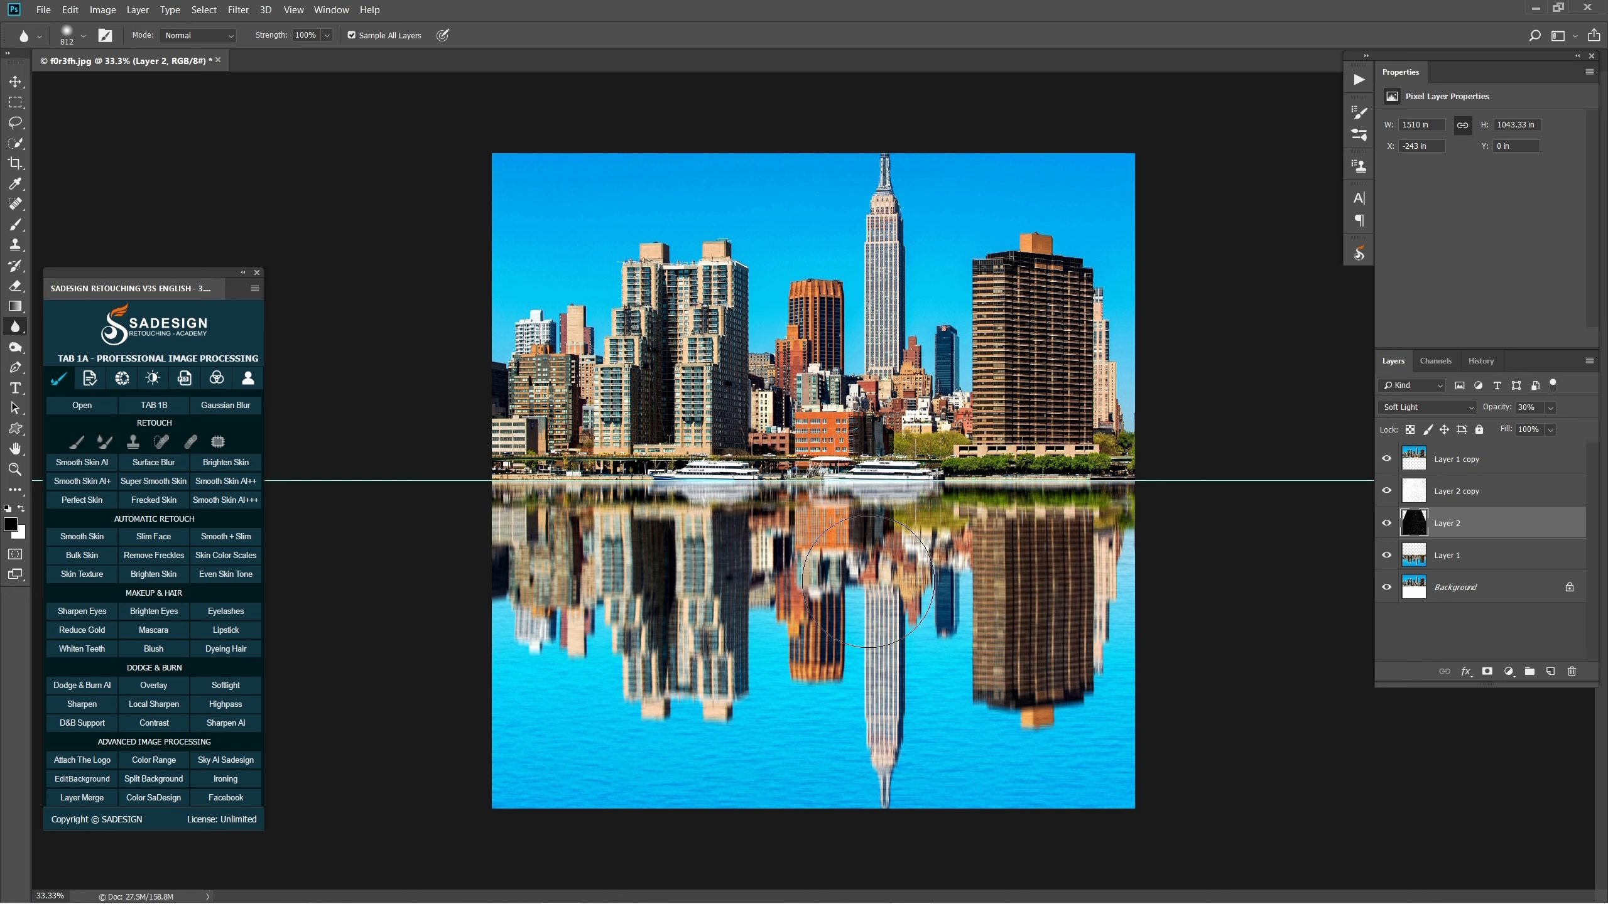
mouse_move(739, 659)
mouse_down()
mouse_move(418, 592)
mouse_move(1174, 556)
mouse_move(484, 611)
mouse_up()
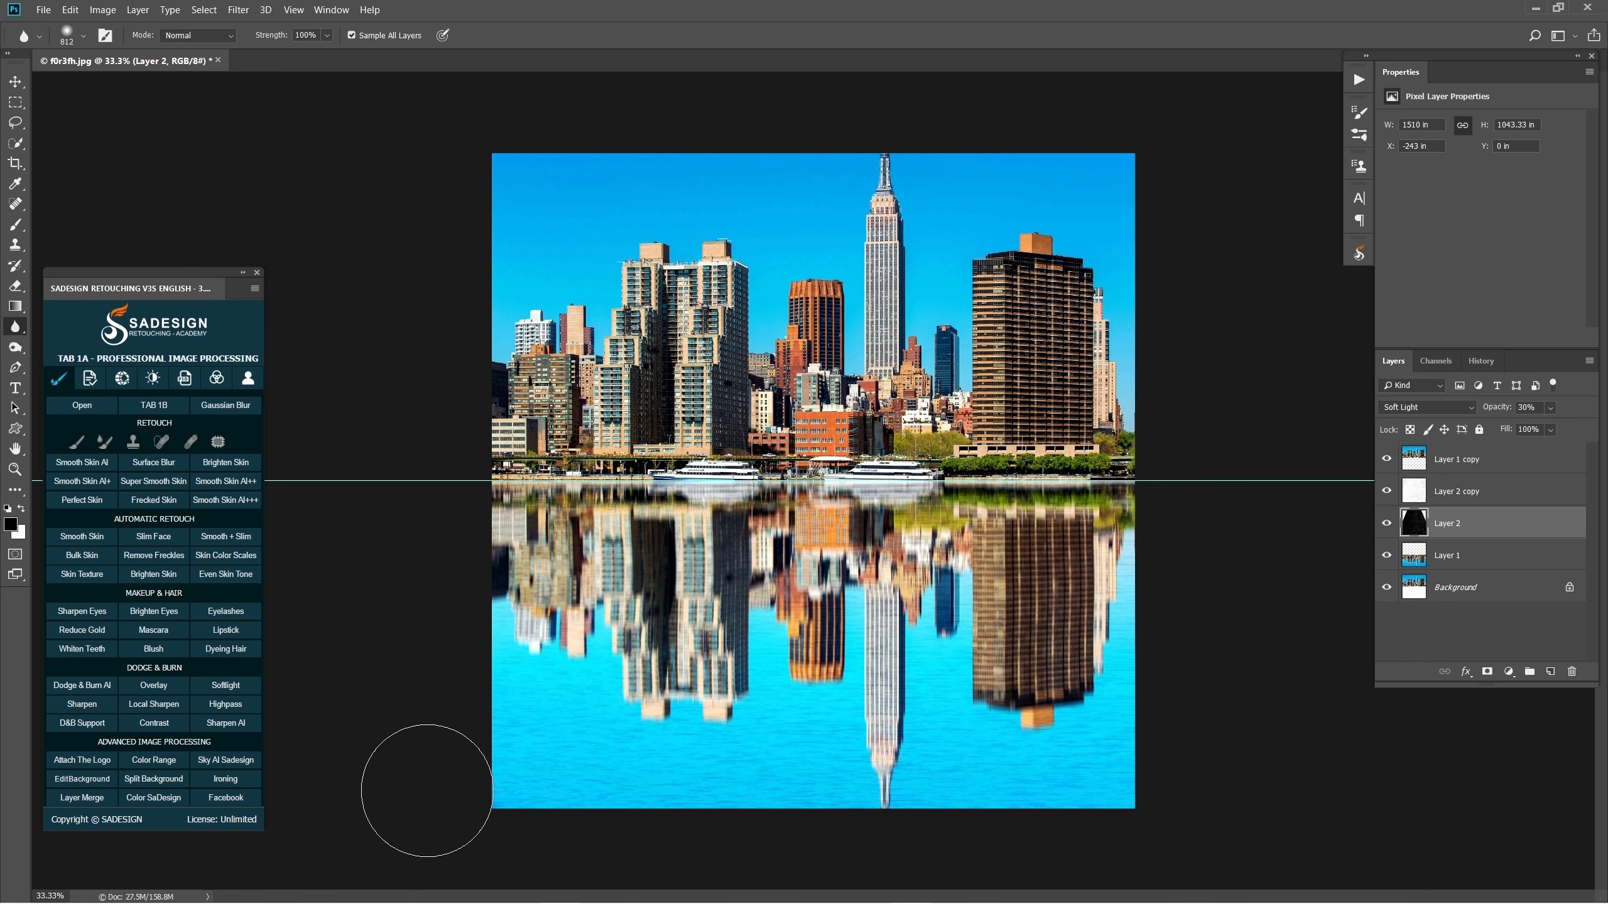
click(1386, 522)
click(1386, 522)
Step: Stamp all visible layers into a new merged layer above Layer 1 copy
click(1463, 461)
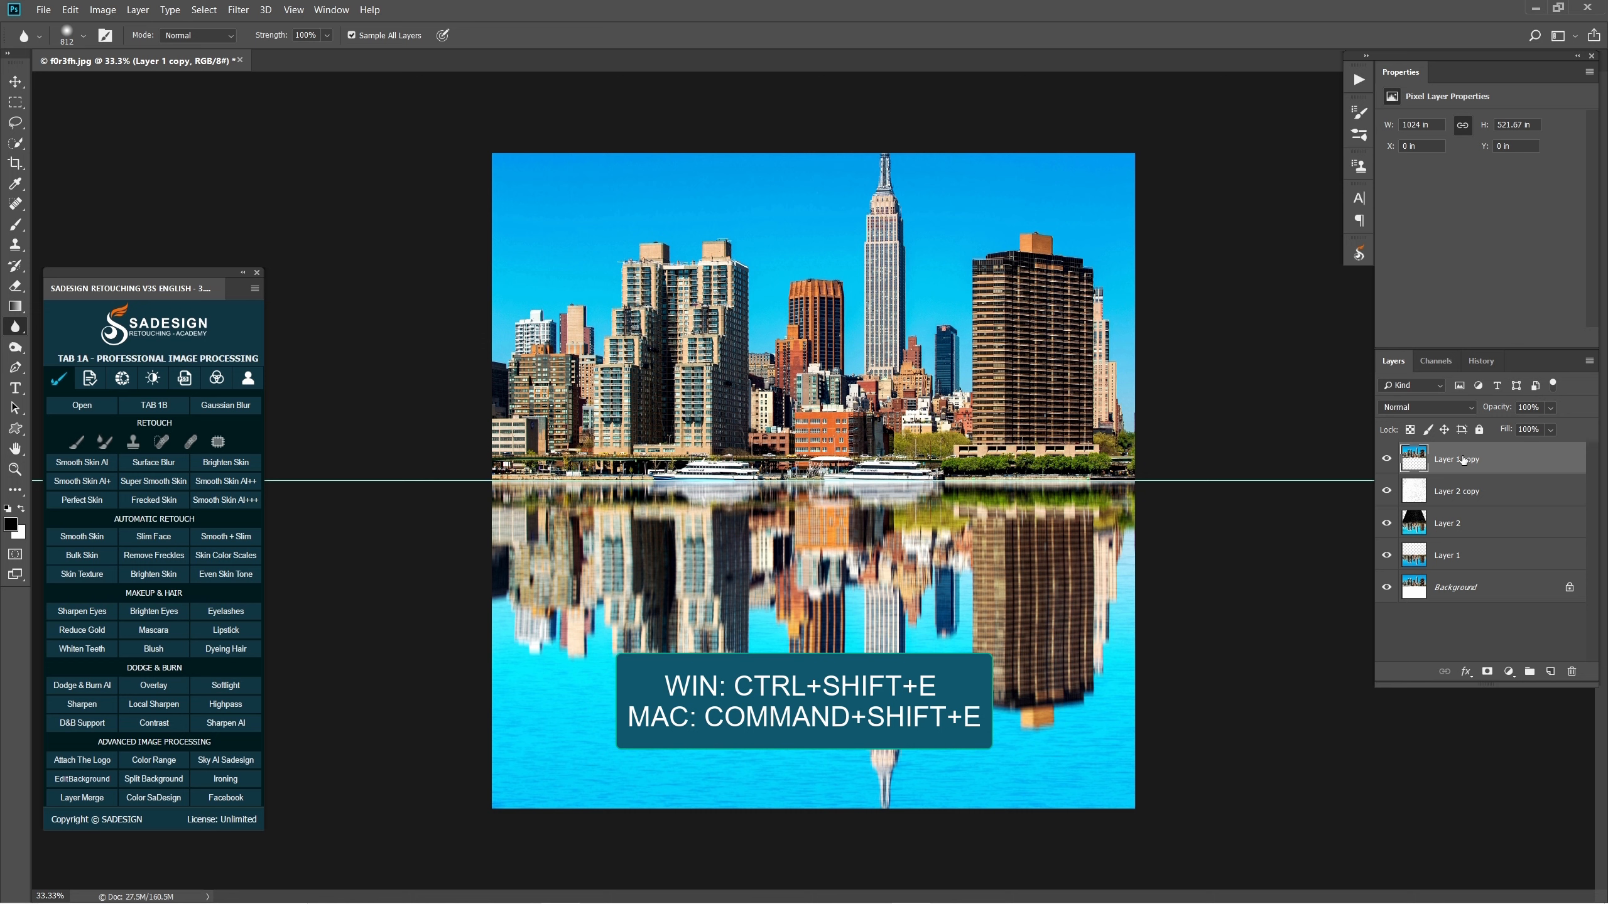
key(ctrl+alt+shift+e)
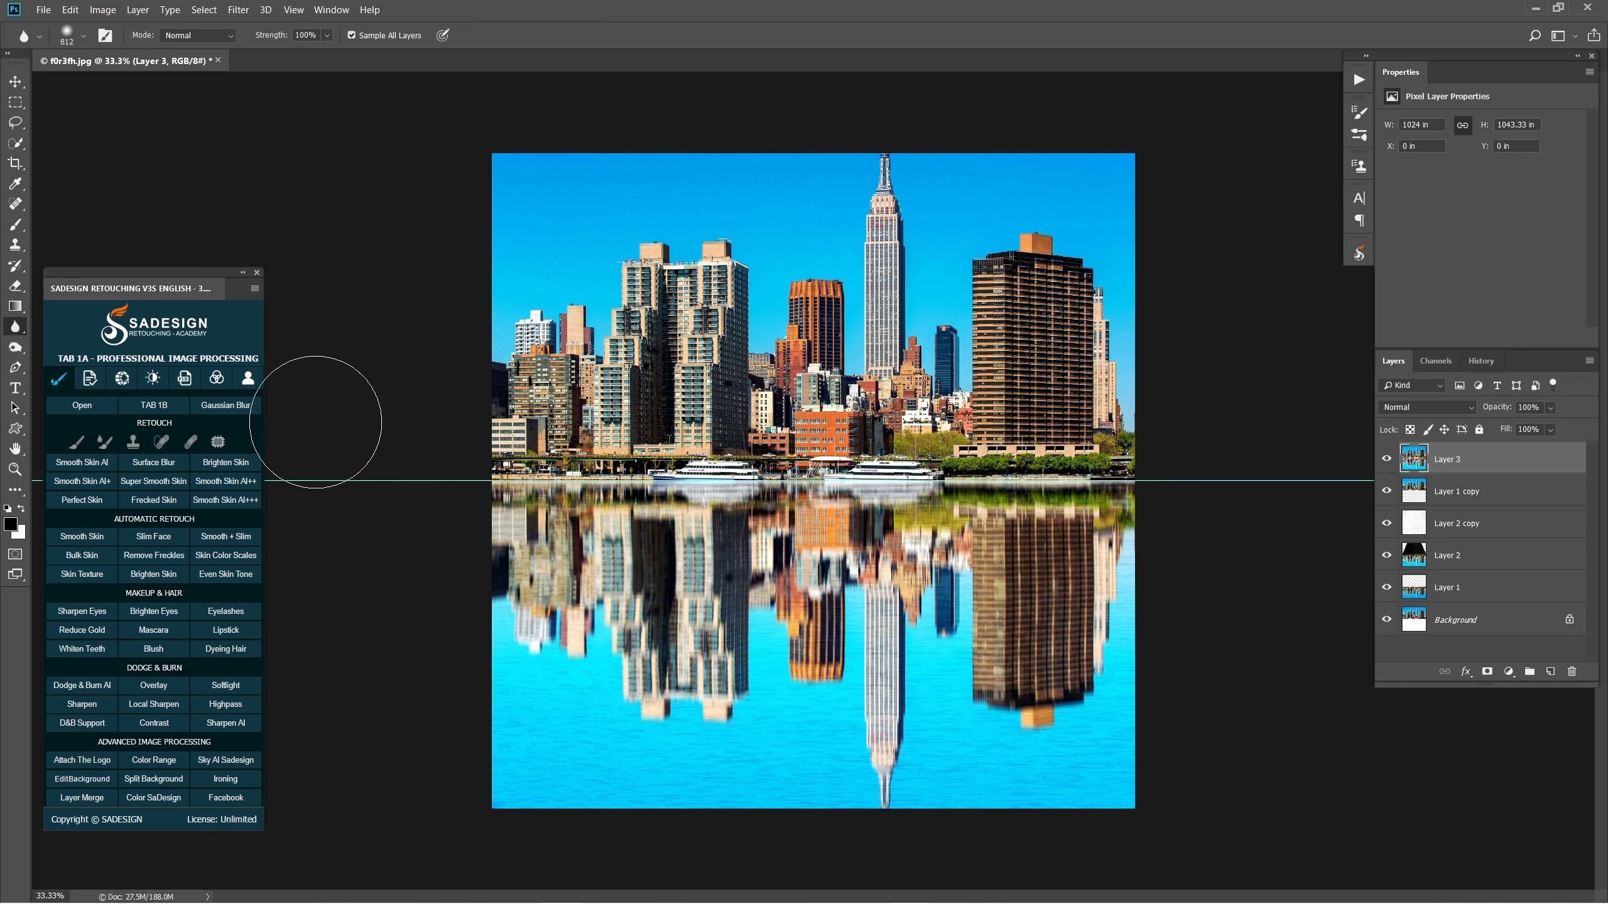
Step: Draw a black-to-transparent linear gradient on Layer 3 from the image's lower edge up to the waterline, and set the layer's opacity to 34%
key(g)
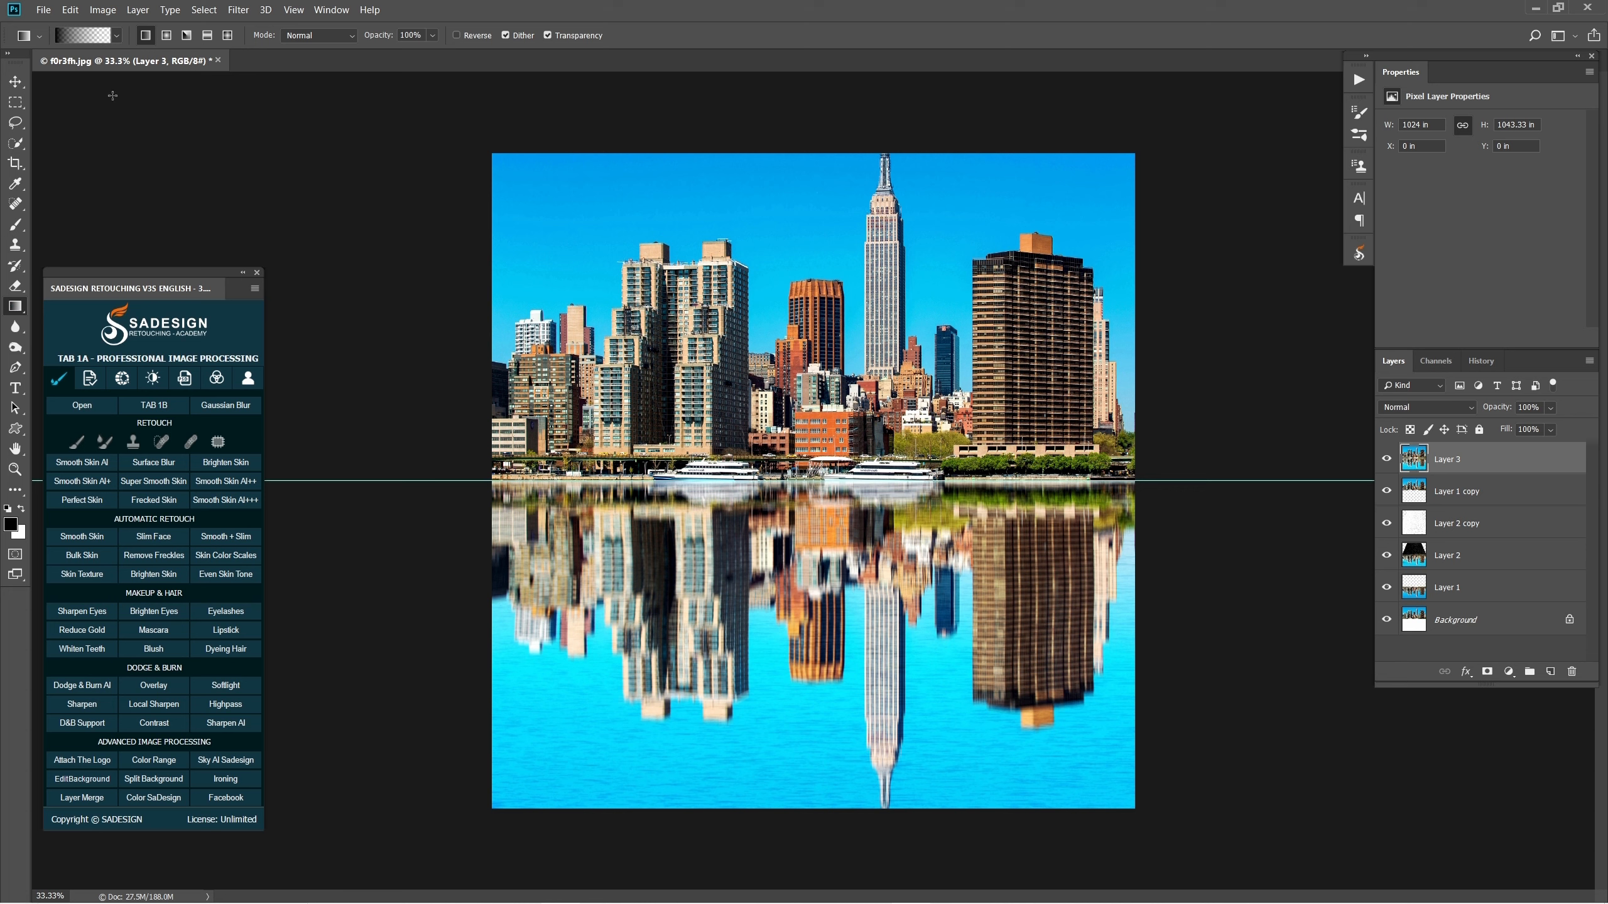
click(116, 36)
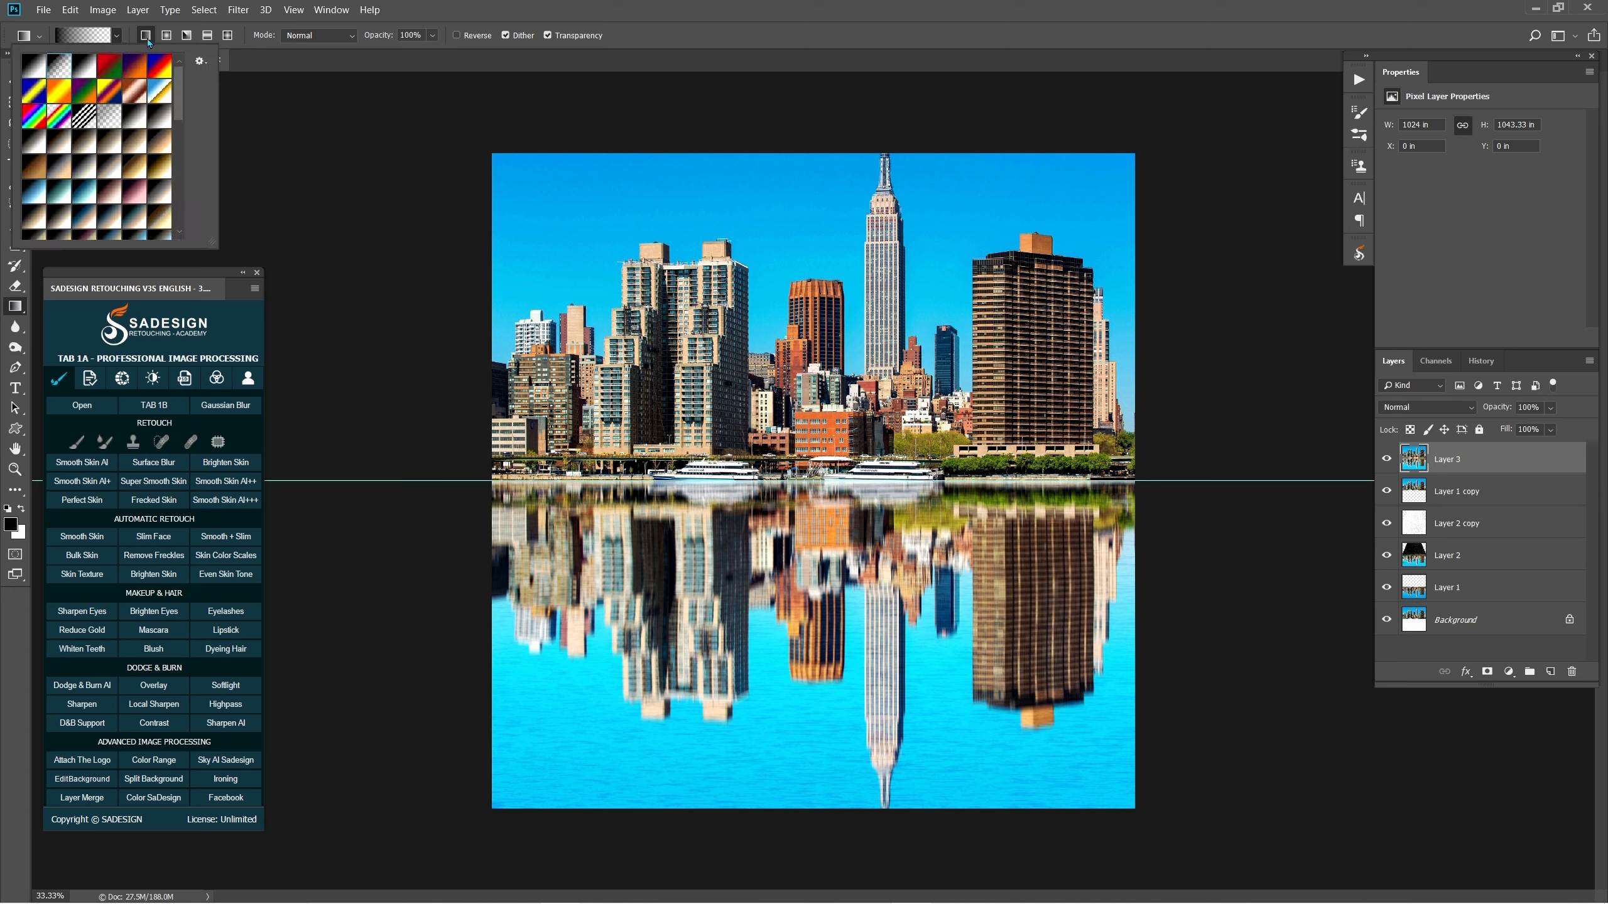
click(148, 36)
drag(770, 823, 784, 437)
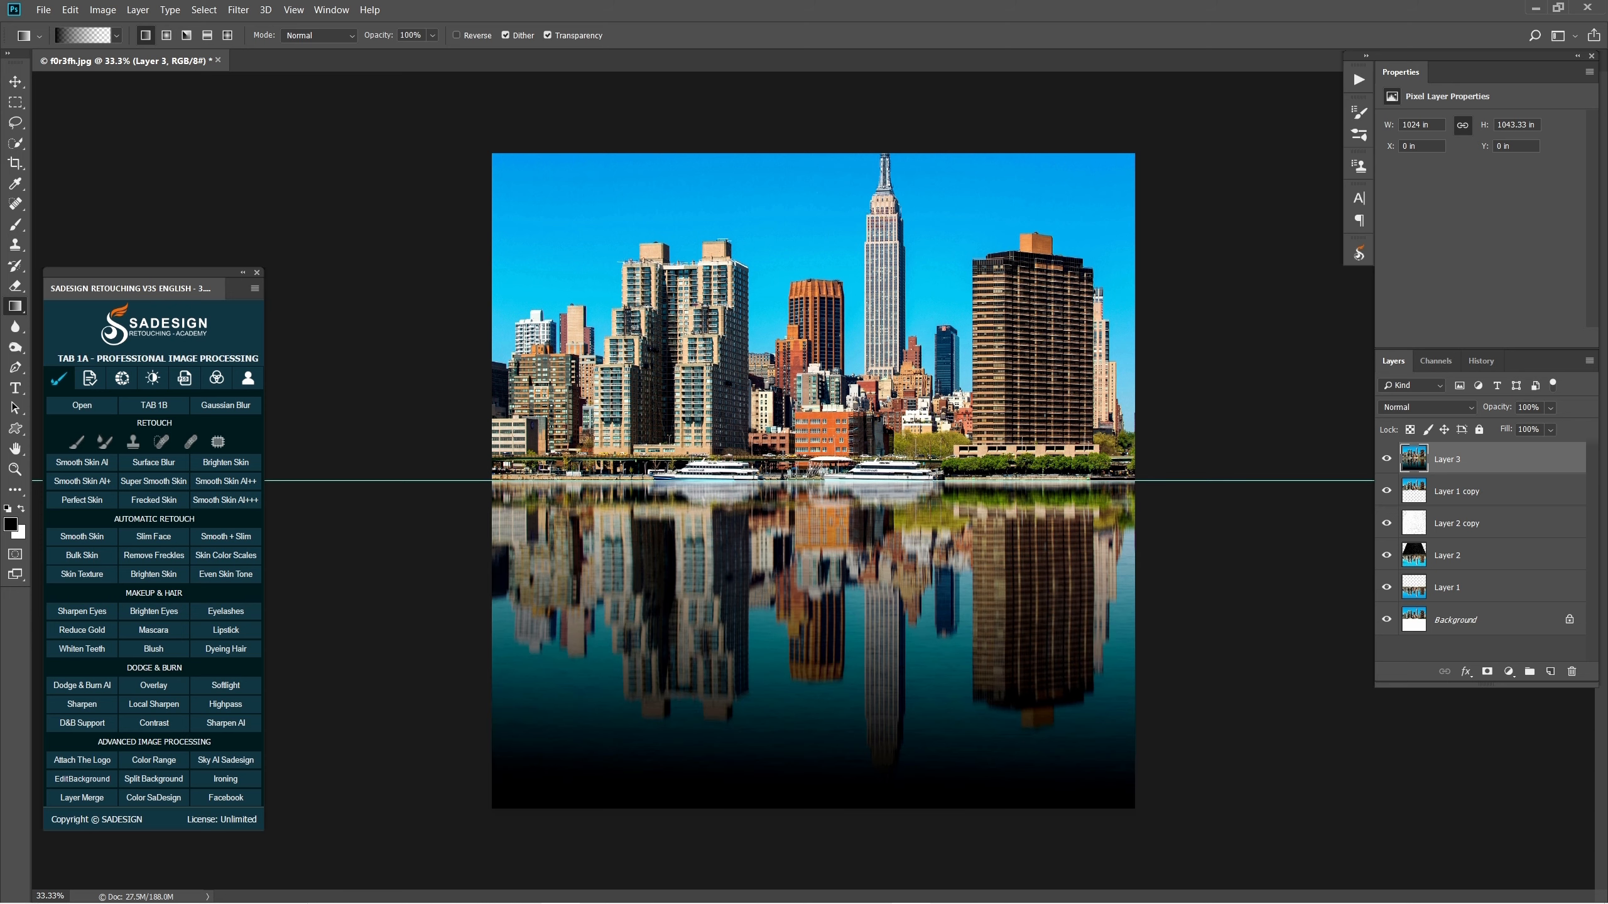
click(1550, 409)
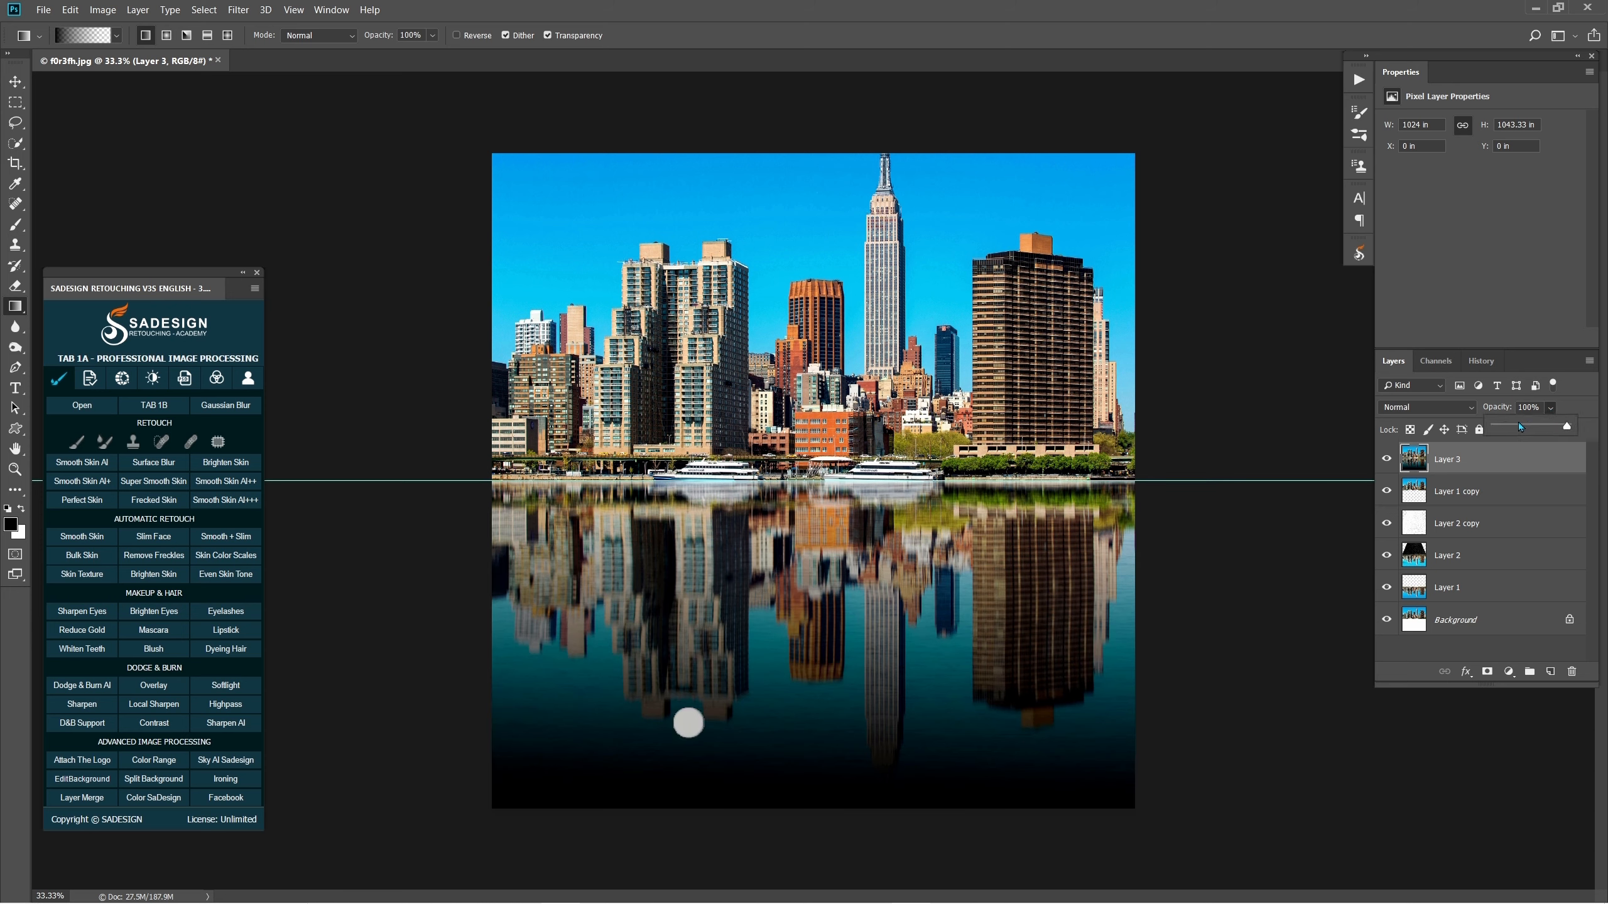
click(1518, 427)
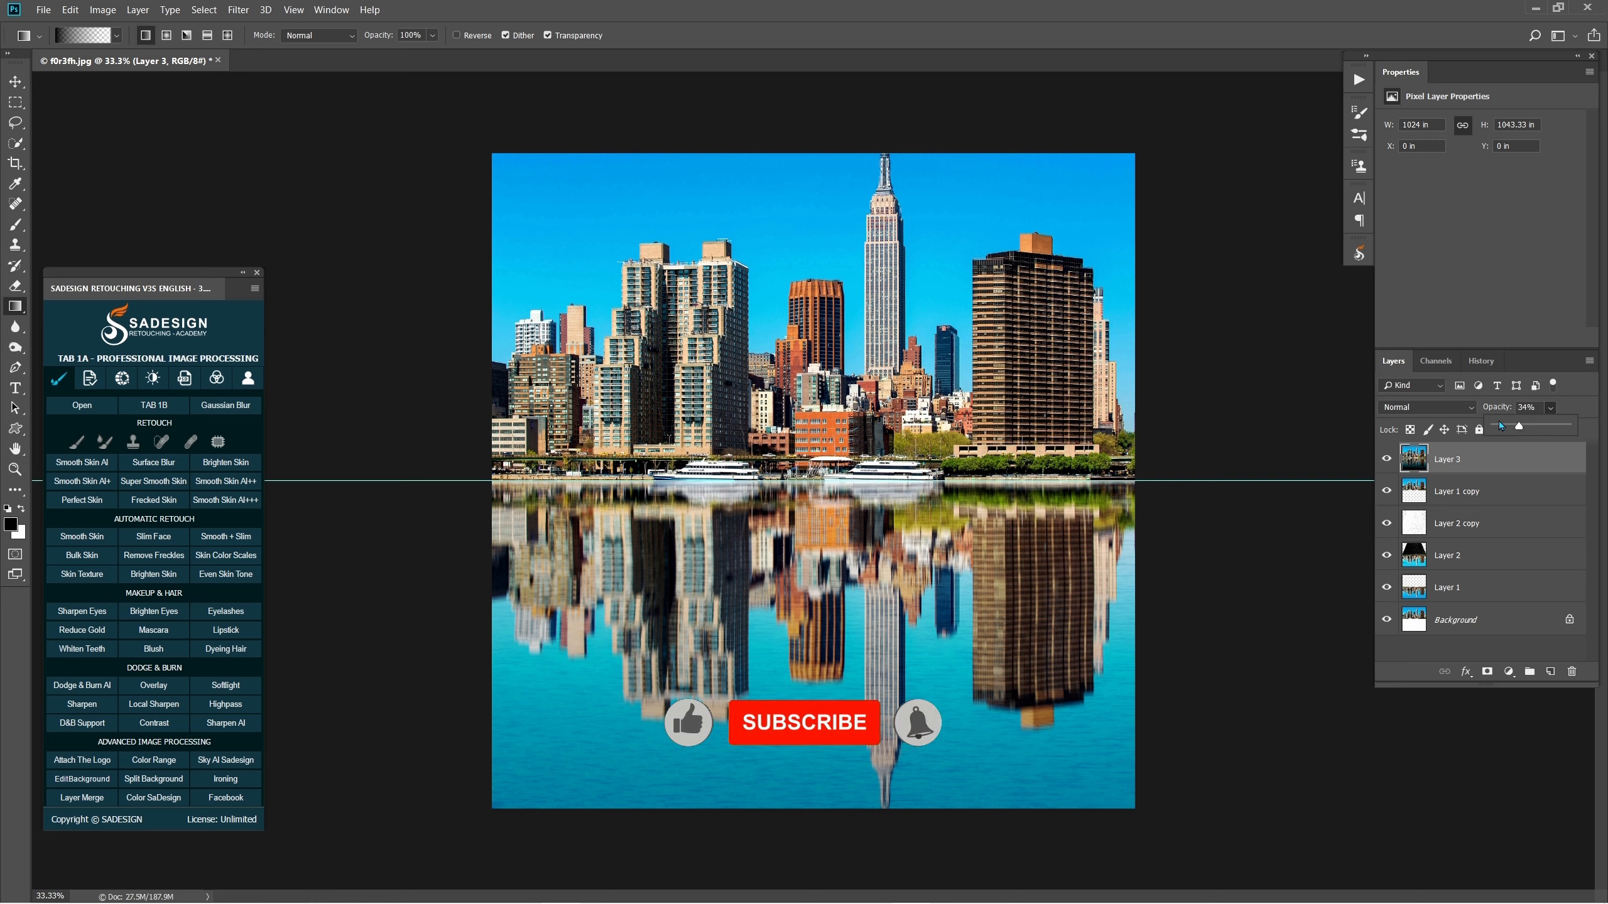
Step: On a new layer, select a thin full-width rectangular strip along the waterline and feather the selection by 10 pixels
click(1550, 671)
key(m)
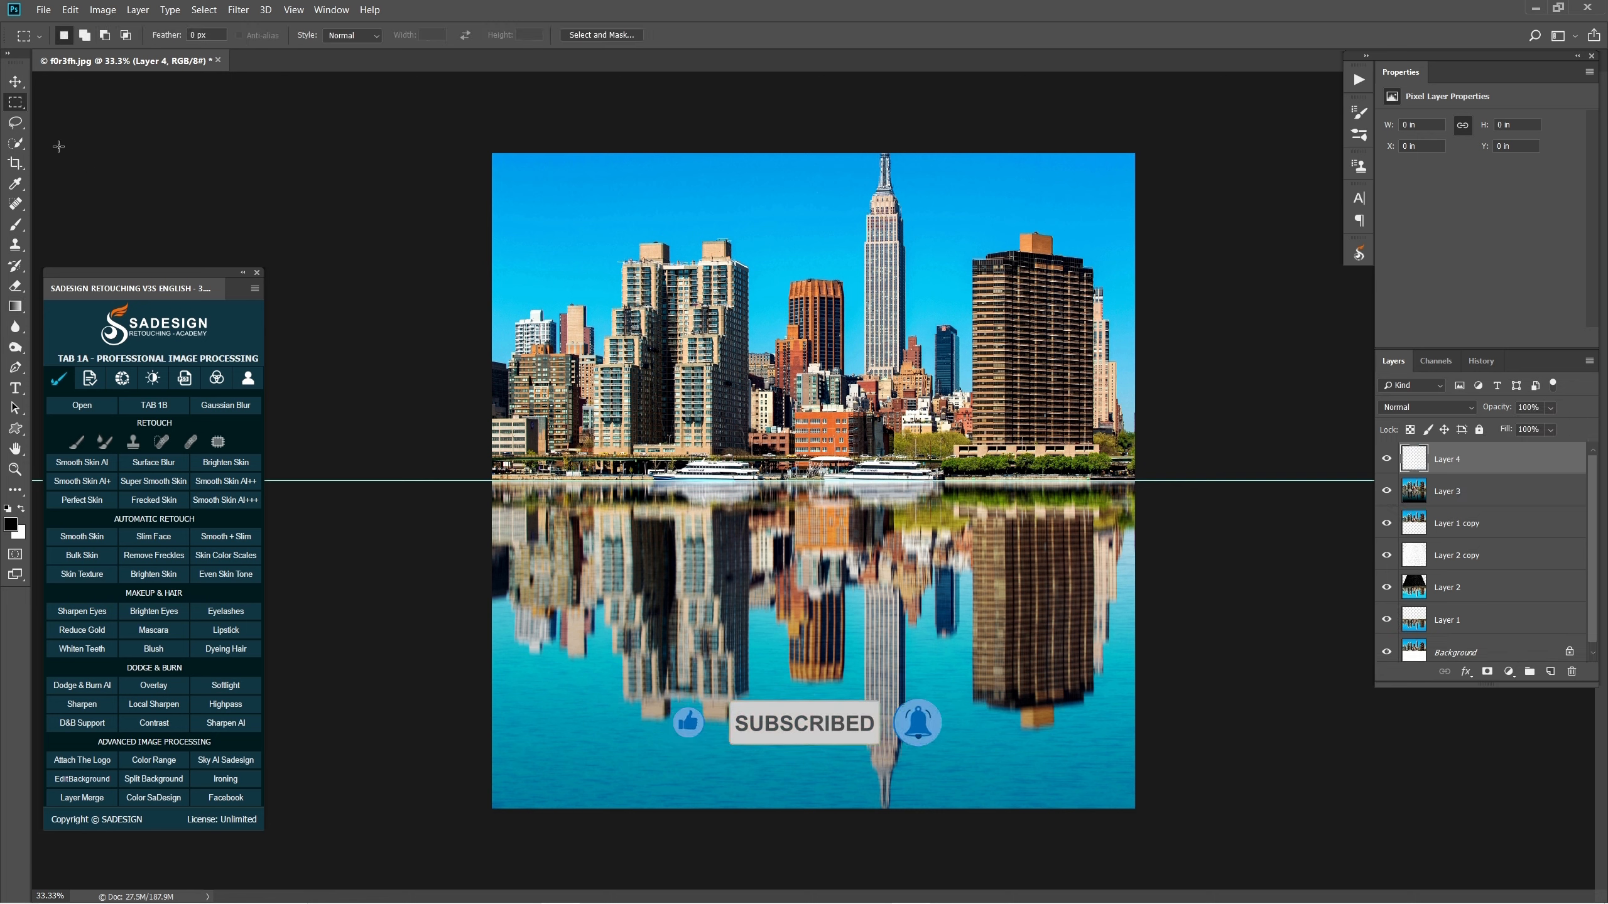
right_click(16, 101)
click(57, 102)
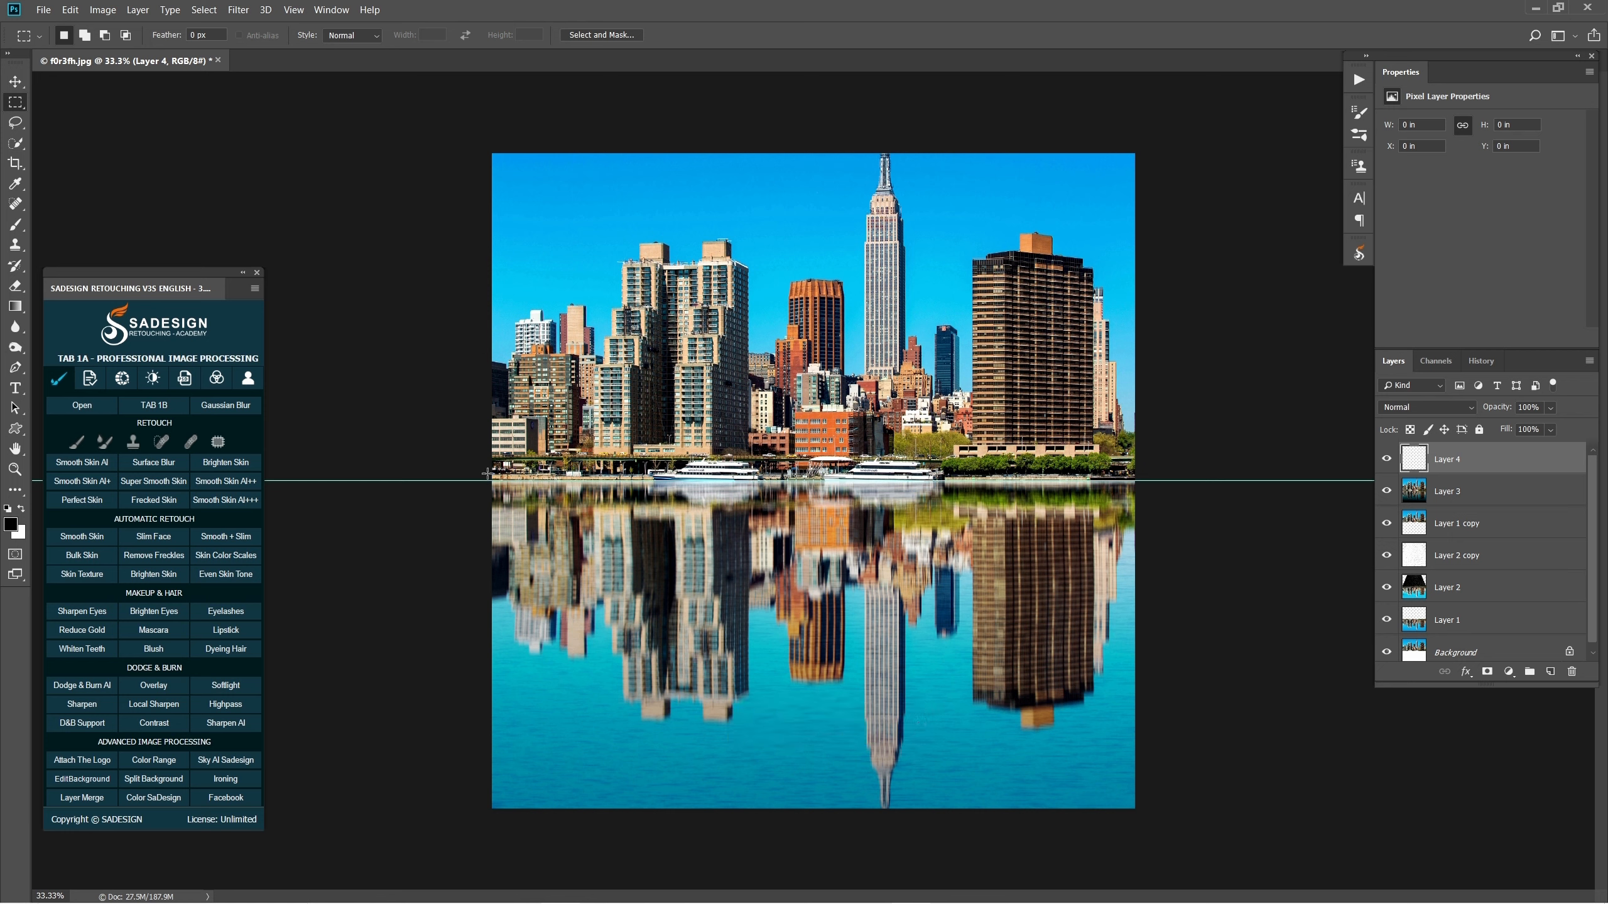
drag(488, 474, 1145, 487)
key(shift+F6)
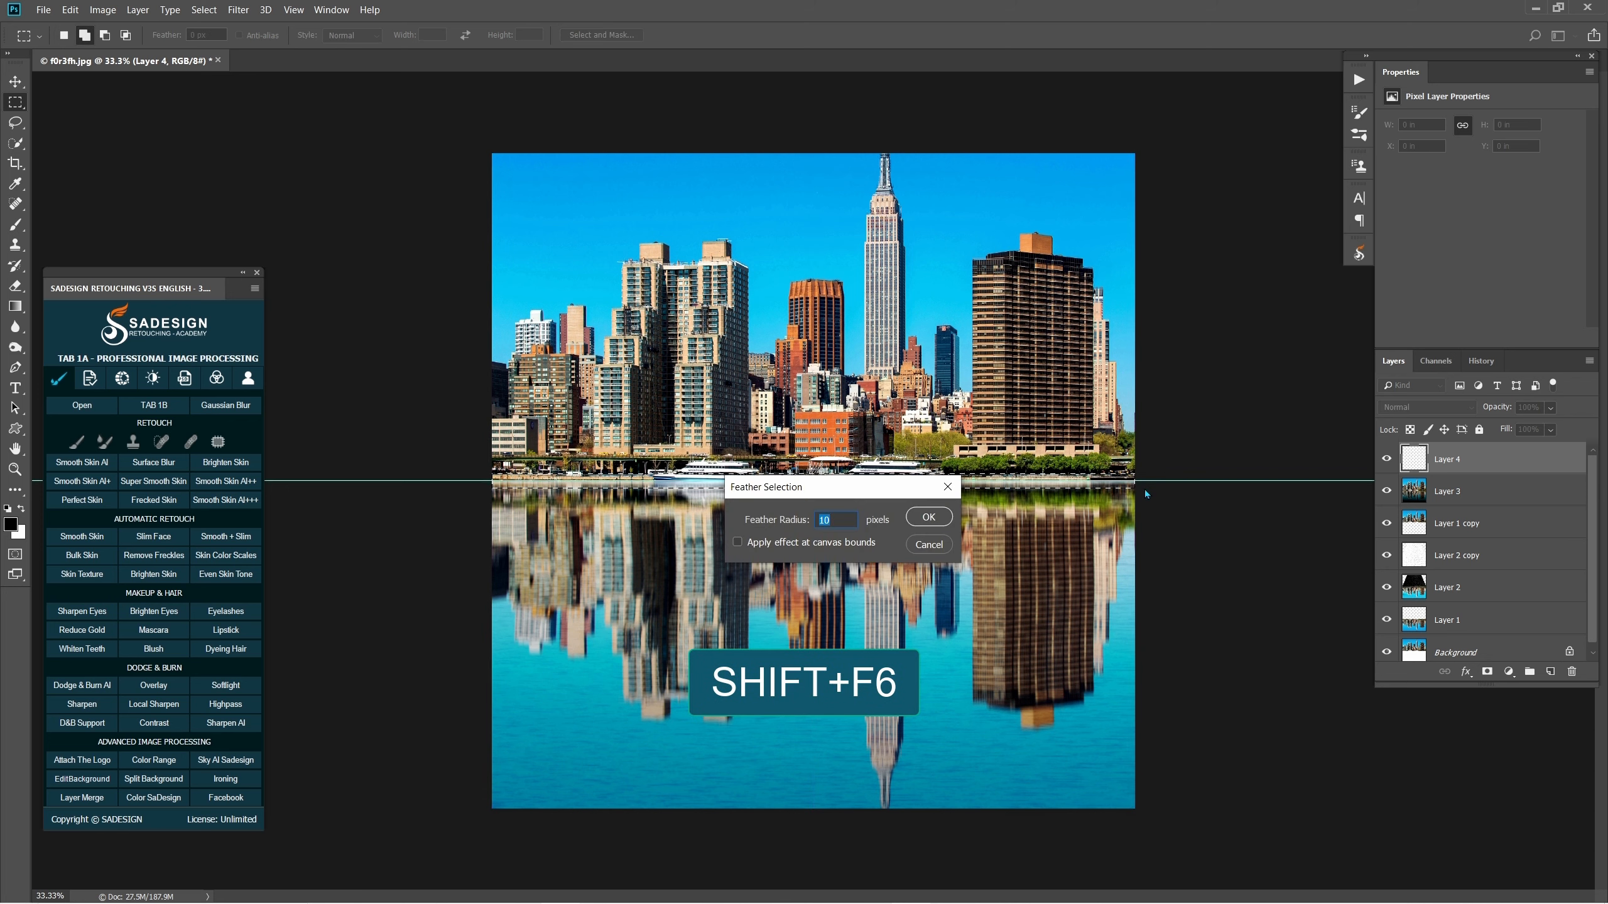
key(Return)
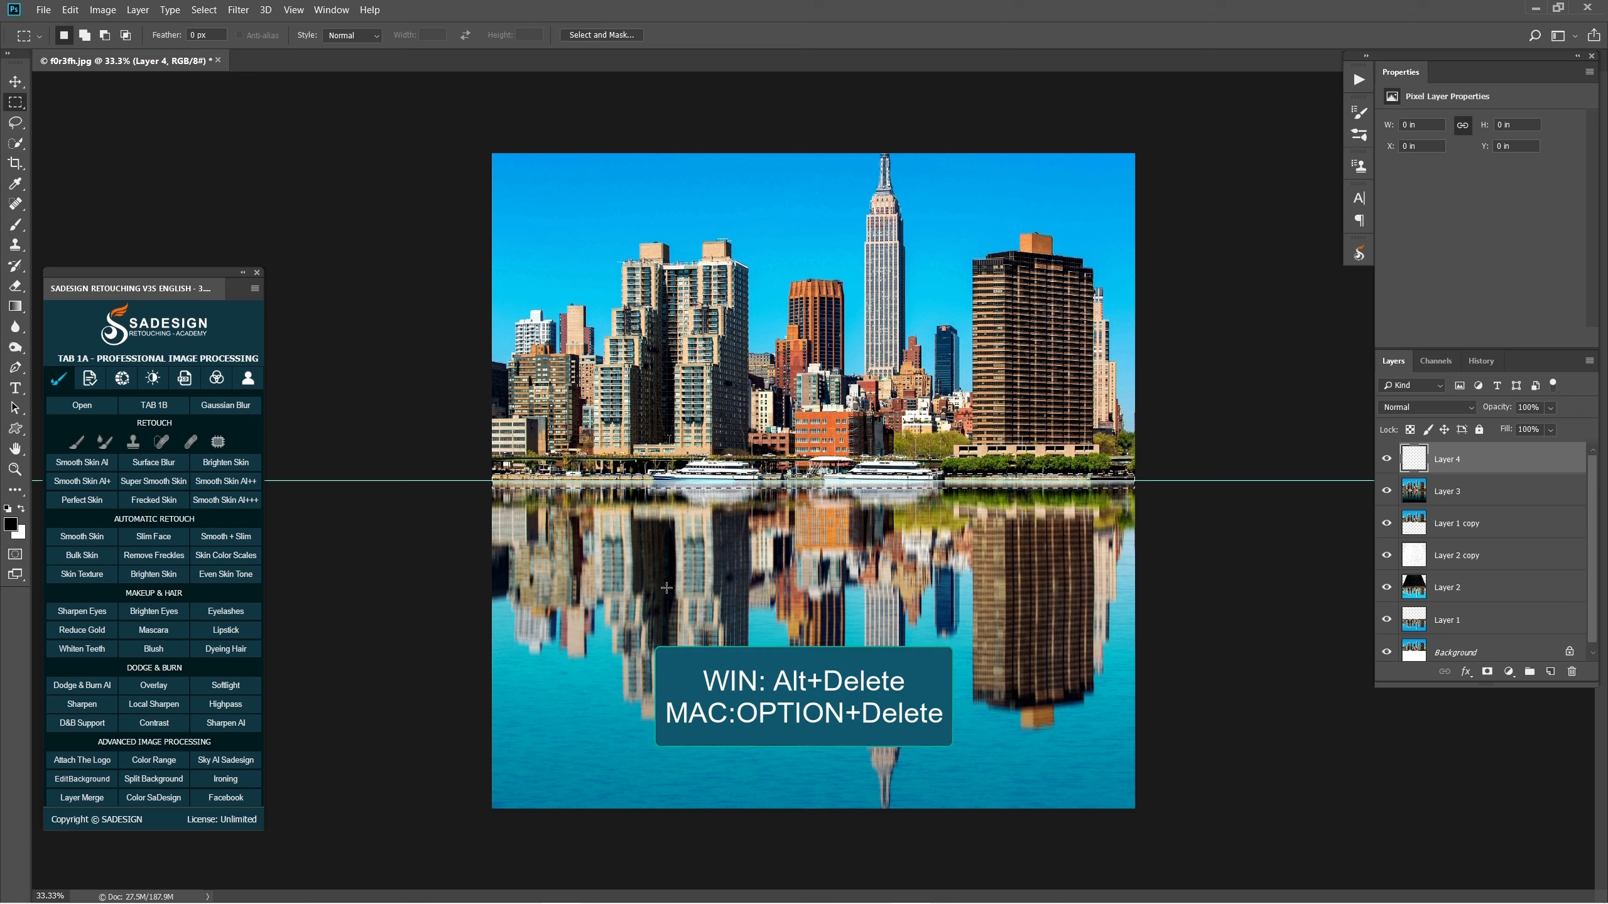
Step: Fill the feathered strip with black, deselect it, and blend Layer 4 in Soft Light, toggling its visibility to compare
key(alt+Delete)
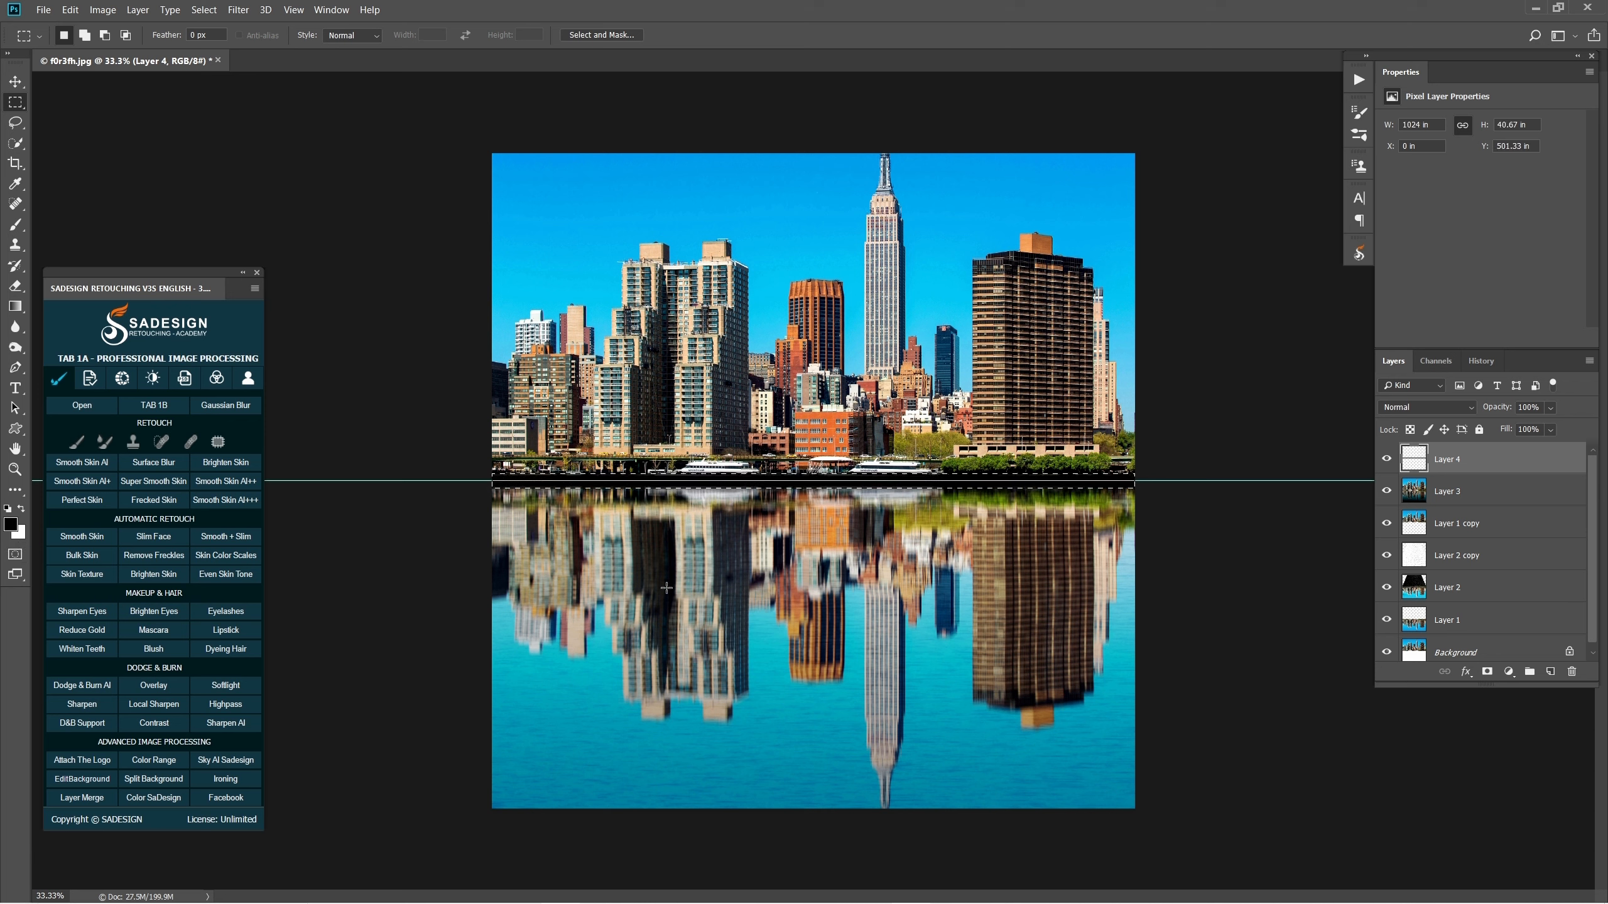
click(1401, 411)
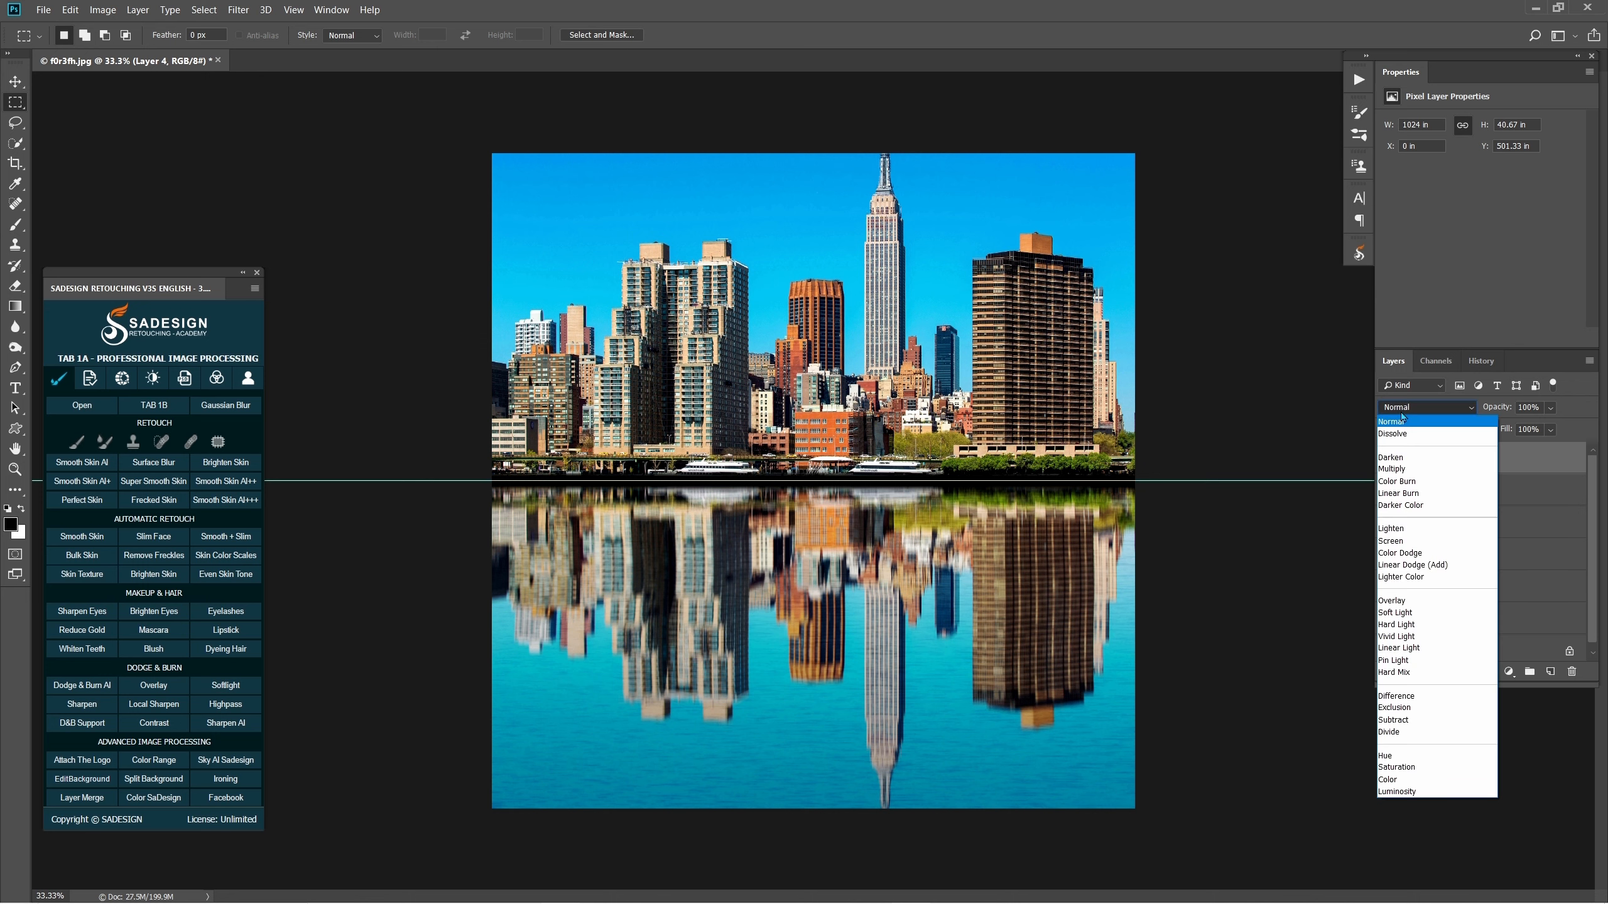
click(1427, 615)
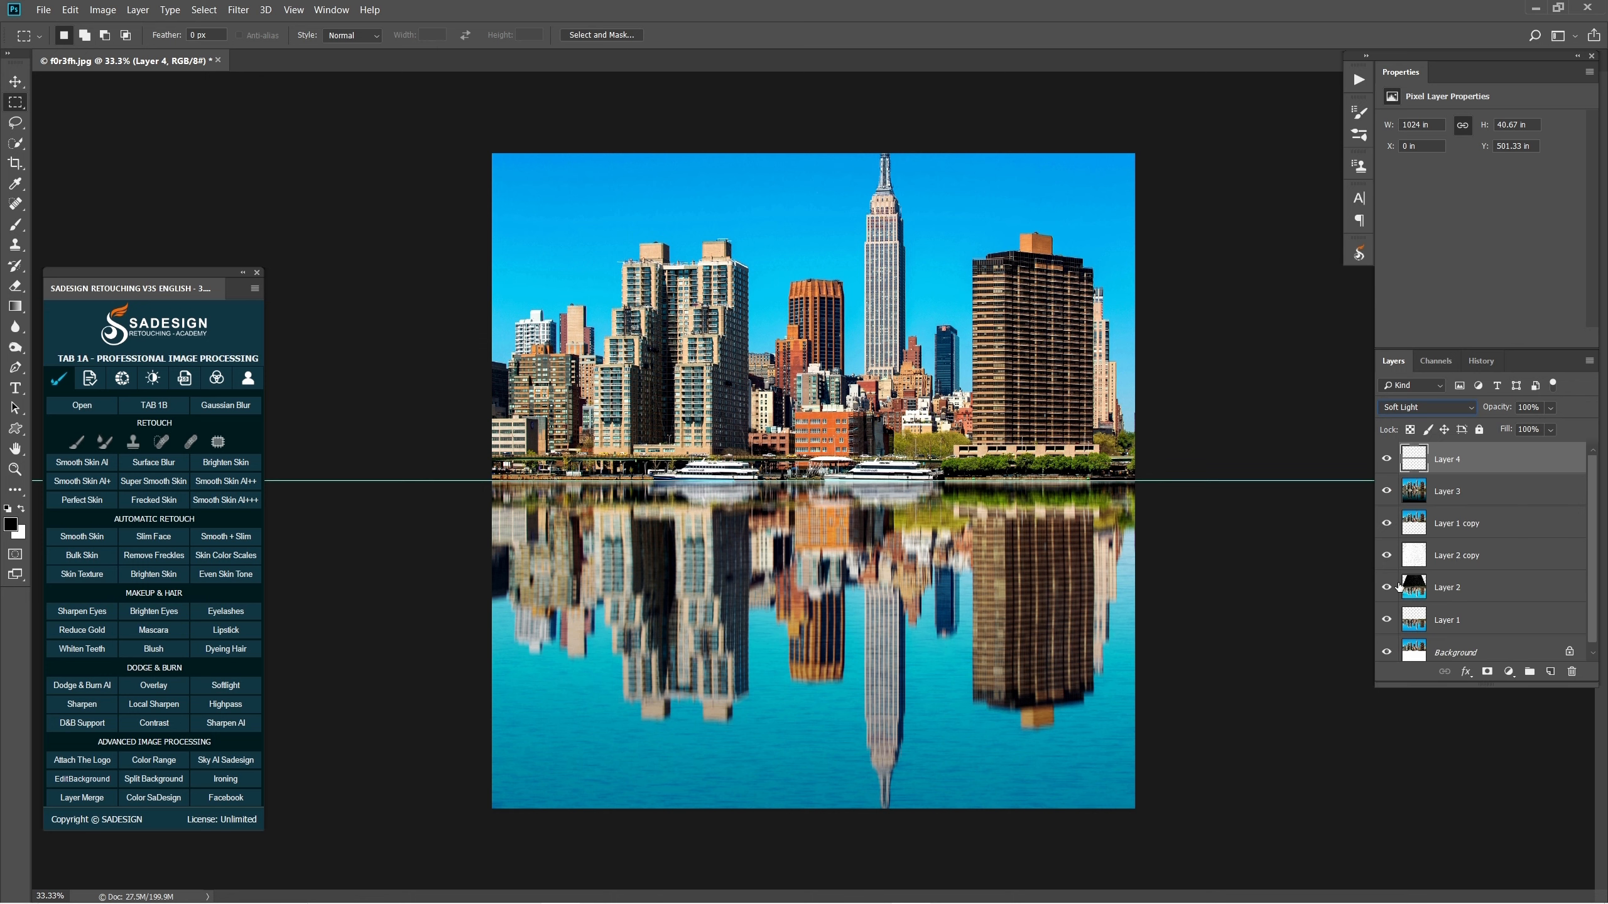
click(1386, 459)
click(1386, 460)
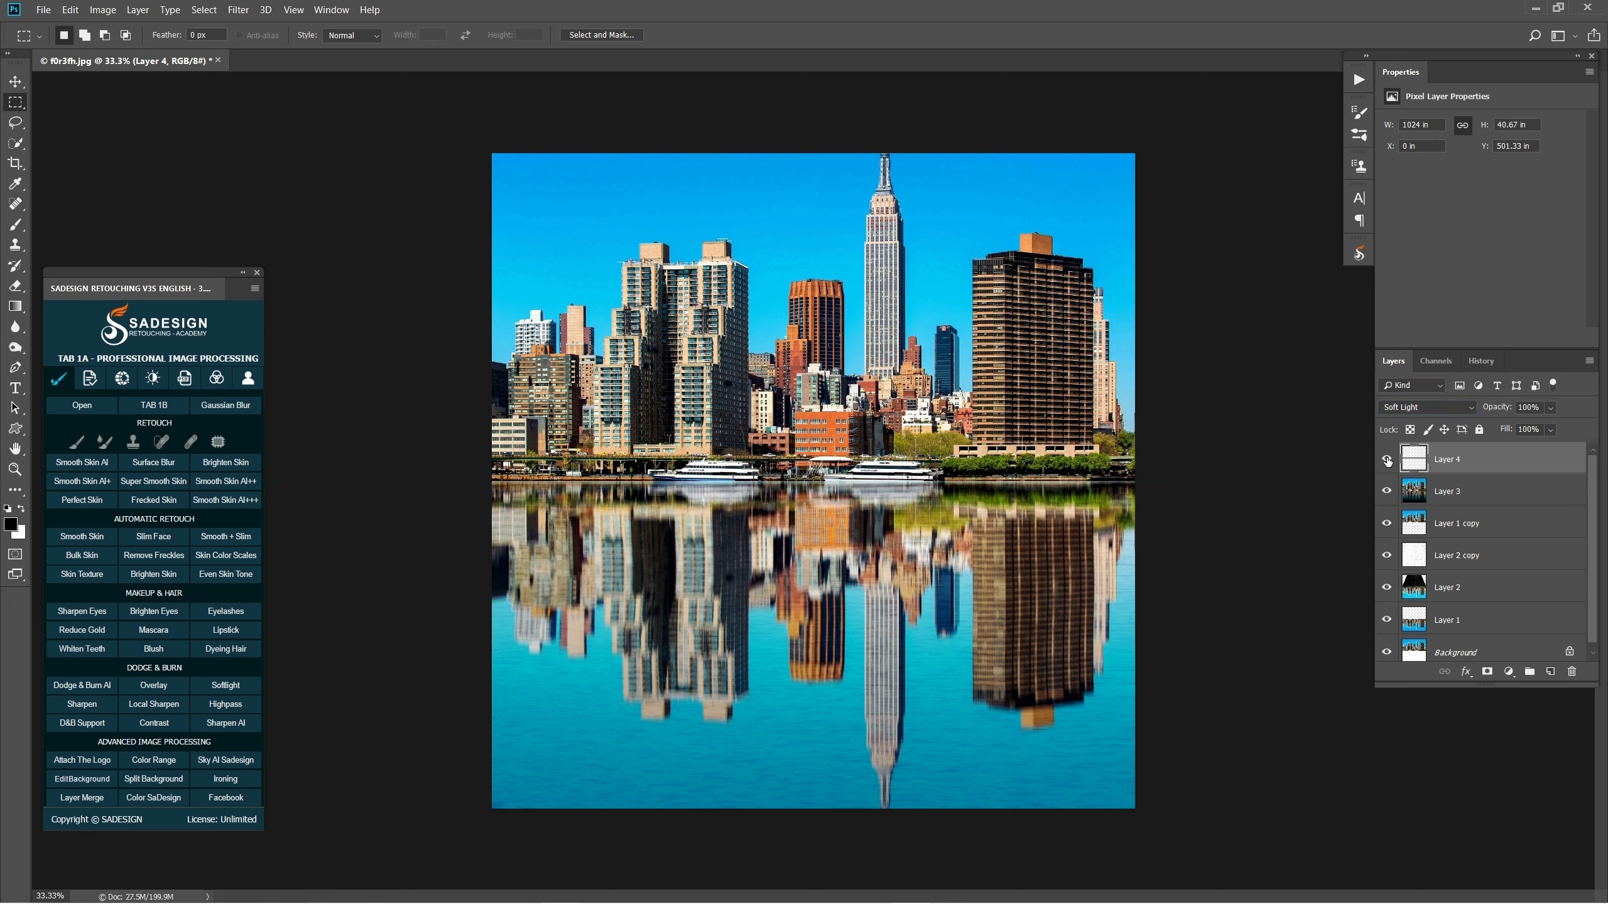
Step: Compare the original image snapshot in the edit history with the finished reflection
click(1481, 360)
drag(1587, 614, 1552, 392)
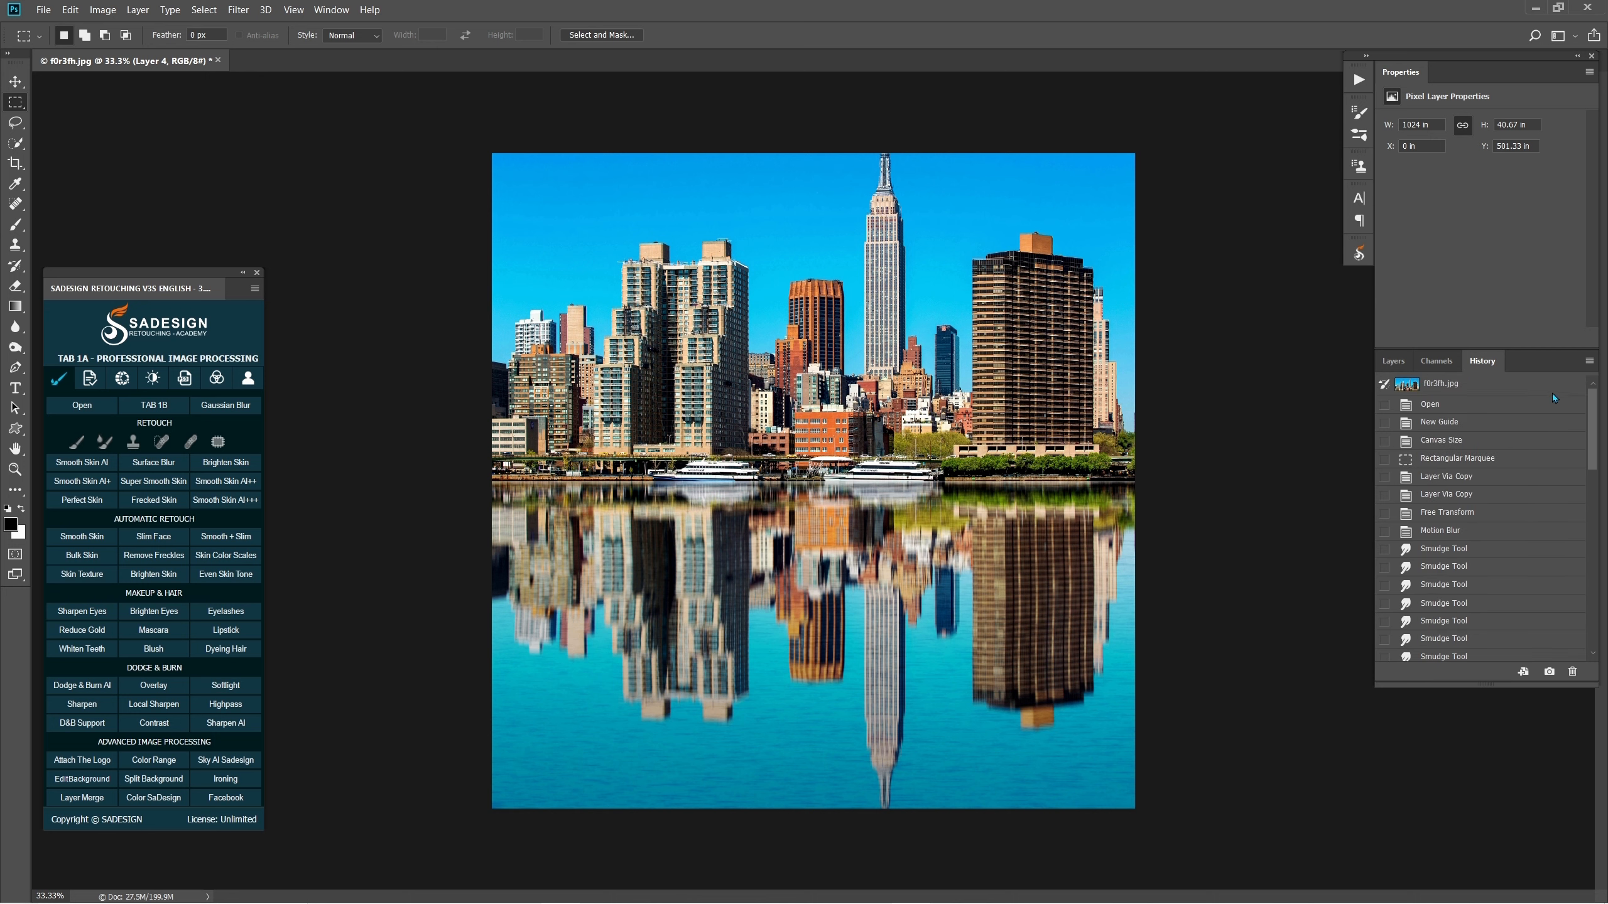
click(1518, 390)
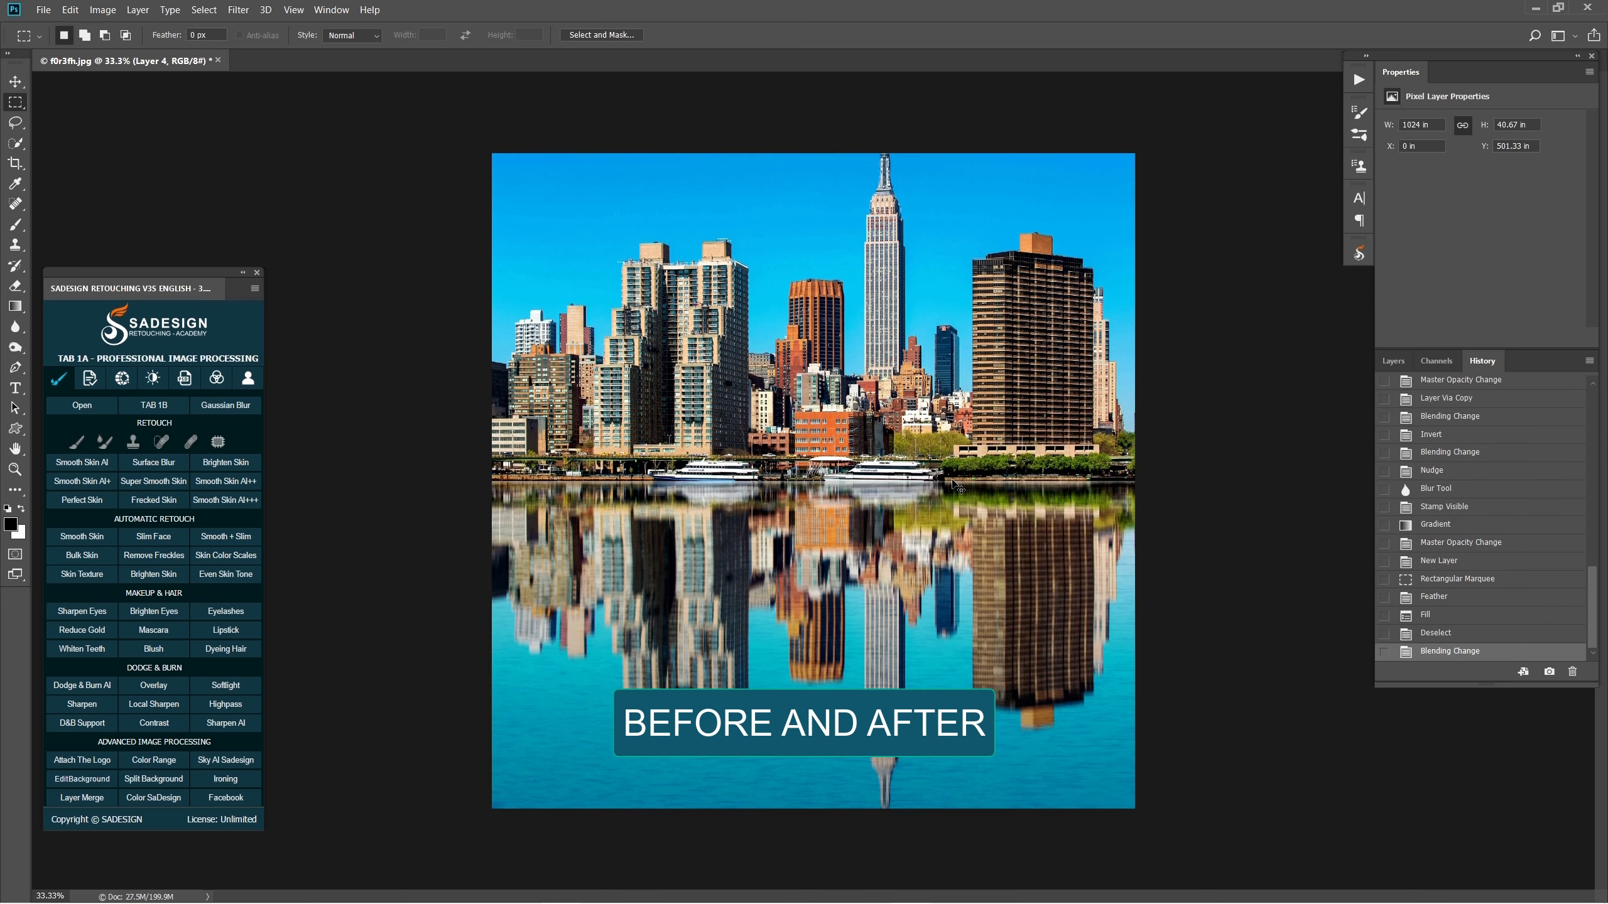